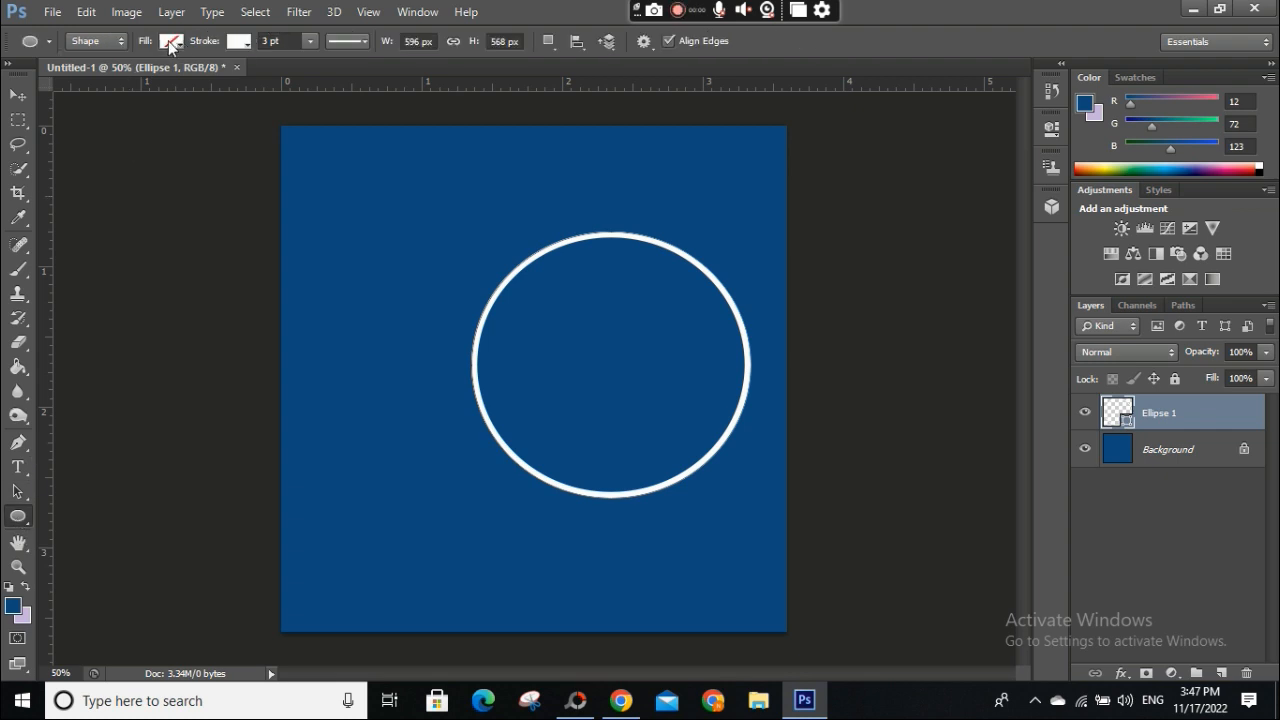
Step: Give the ellipse a solid white fill with no stroke and shift it slightly on the canvas
{"action": "left_click", "coordinate": [126, 77]}
{"action": "left_click", "coordinate": [238, 41]}
{"action": "left_click", "coordinate": [166, 78]}
{"action": "left_click", "coordinate": [18, 95]}
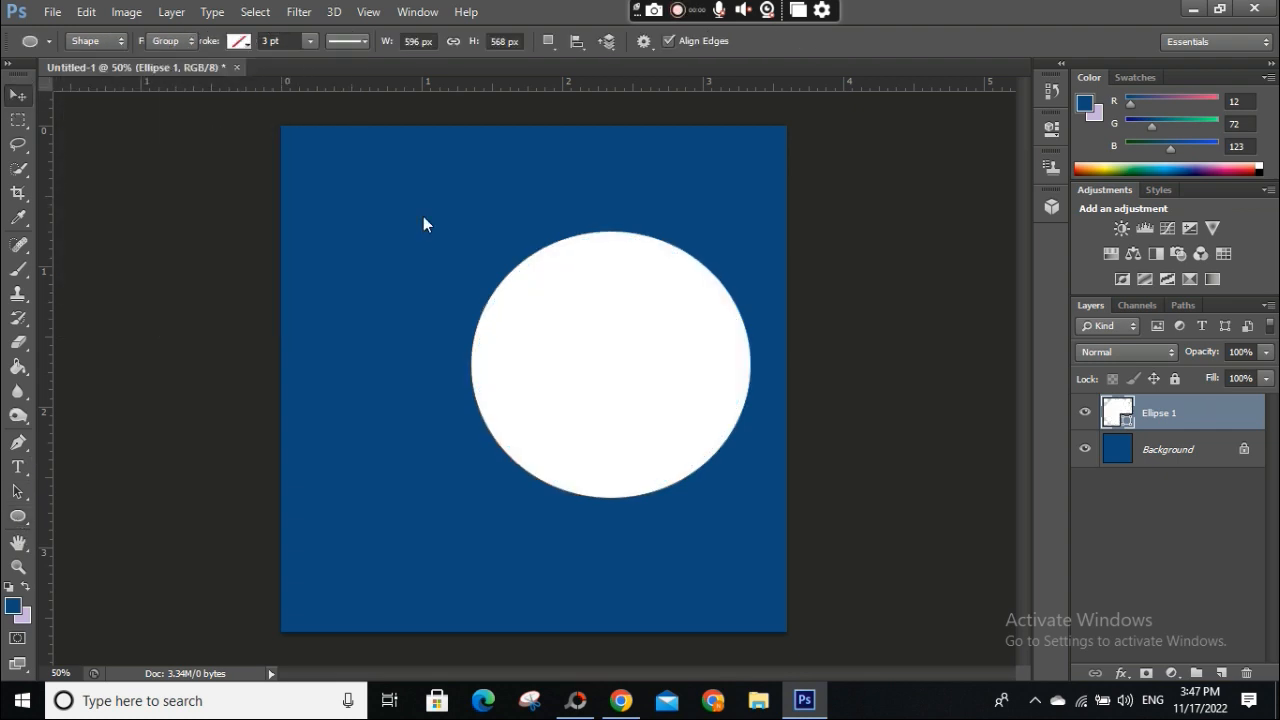
{"action": "left_click_drag", "start_coordinate": [578, 342], "coordinate": [615, 369]}
Step: Hide the ellipse layer and draw a tall white rounded rectangle on the left part of the canvas
{"action": "left_click", "coordinate": [1085, 412]}
{"action": "right_click", "coordinate": [18, 516]}
{"action": "left_click", "coordinate": [105, 512]}
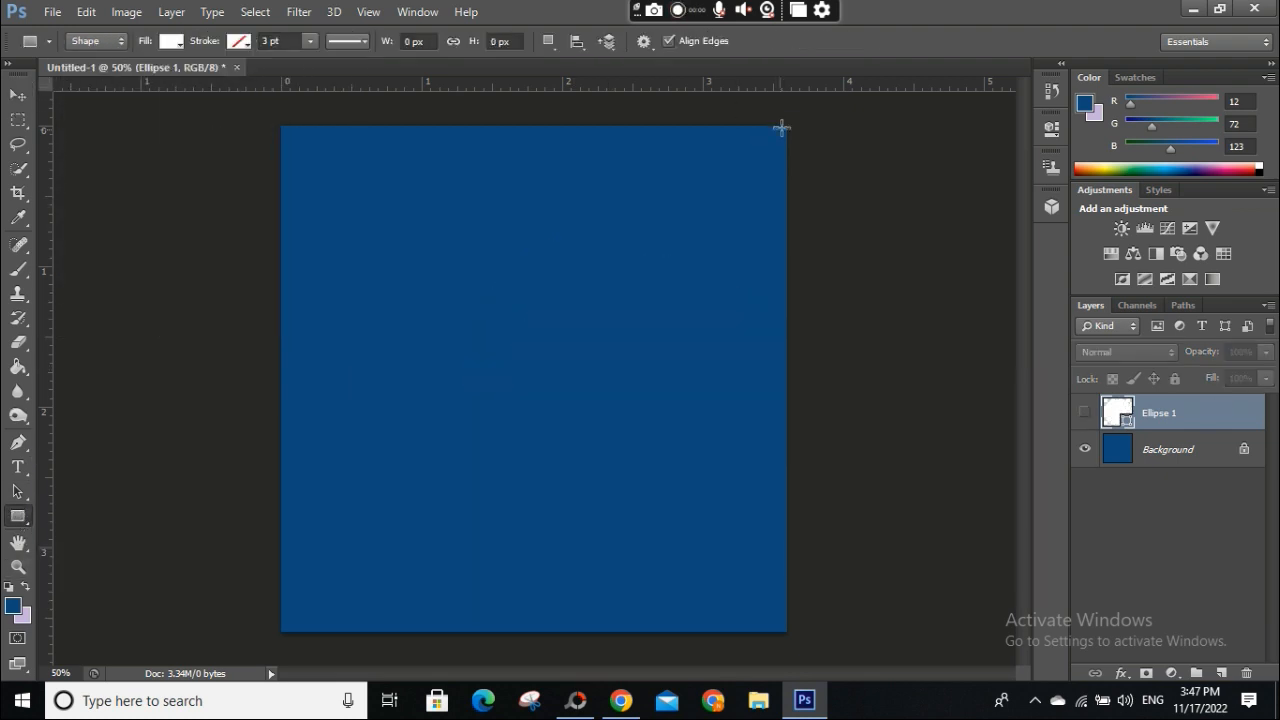
{"action": "right_click", "coordinate": [18, 516]}
{"action": "left_click", "coordinate": [105, 532]}
{"action": "left_click_drag", "start_coordinate": [232, 134], "coordinate": [441, 596]}
Step: Rotate, enlarge and move the rounded rectangle so it forms a diagonal band coming from the canvas's upper-left corner
{"action": "left_click", "coordinate": [18, 95]}
{"action": "left_click_drag", "start_coordinate": [405, 276], "coordinate": [384, 313]}
{"action": "key", "text": "ctrl+t"}
{"action": "left_click_drag", "start_coordinate": [434, 165], "coordinate": [246, 148]}
{"action": "left_click_drag", "start_coordinate": [343, 451], "coordinate": [322, 324]}
{"action": "mouse_move", "coordinate": [381, 343]}
{"action": "left_mouse_down"}
{"action": "mouse_move", "coordinate": [380, 332]}
{"action": "mouse_move", "coordinate": [391, 349]}
{"action": "left_mouse_up"}
{"action": "left_click", "coordinate": [942, 41]}
Step: Show the ellipse, stack its layer above the rounded rectangle and move it onto the lower end of the diagonal band
{"action": "left_click", "coordinate": [1085, 449]}
{"action": "left_click_drag", "start_coordinate": [1172, 450], "coordinate": [1172, 399]}
{"action": "left_click_drag", "start_coordinate": [702, 376], "coordinate": [484, 379]}
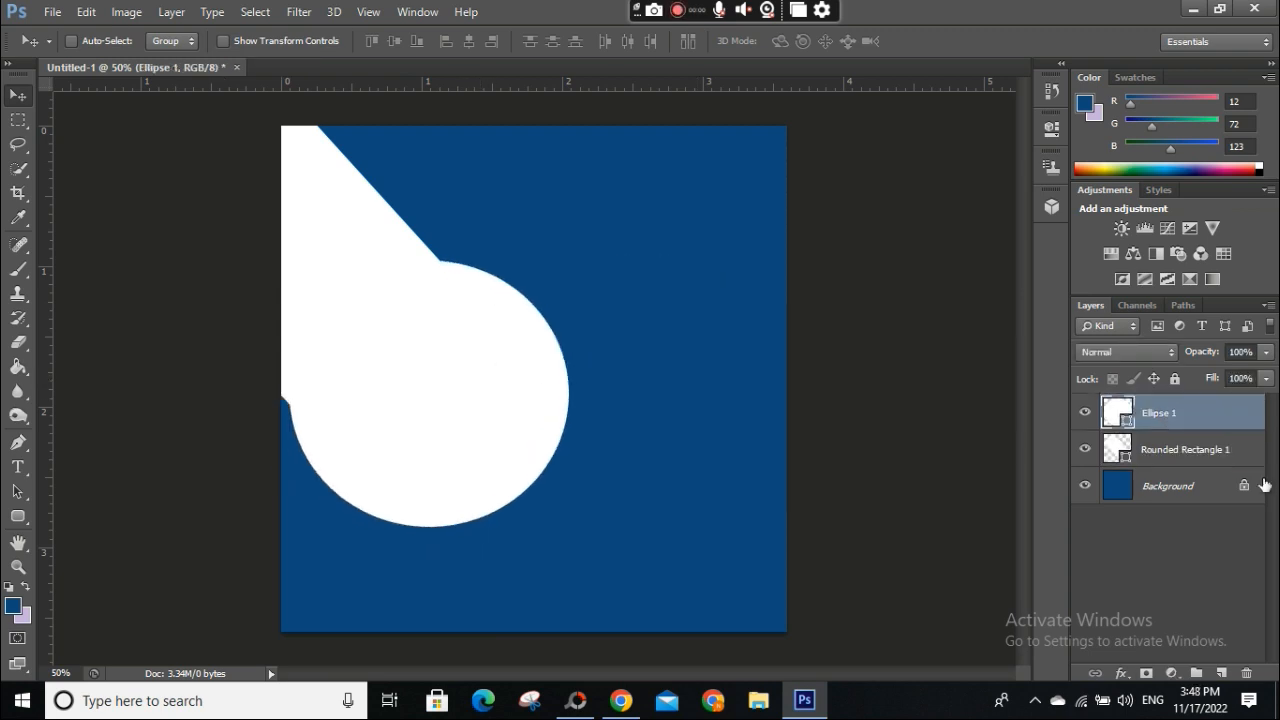
Step: Rotate the ellipse and rounded rectangle together by -4.96 degrees and nudge the ellipse to line up with the band
{"action": "left_click", "coordinate": [1204, 478]}
{"action": "left_click", "coordinate": [1187, 424]}
{"action": "left_click", "coordinate": [1188, 442], "text": "ctrl"}
{"action": "key", "text": "ctrl+t"}
{"action": "left_click_drag", "start_coordinate": [769, 348], "coordinate": [765, 310]}
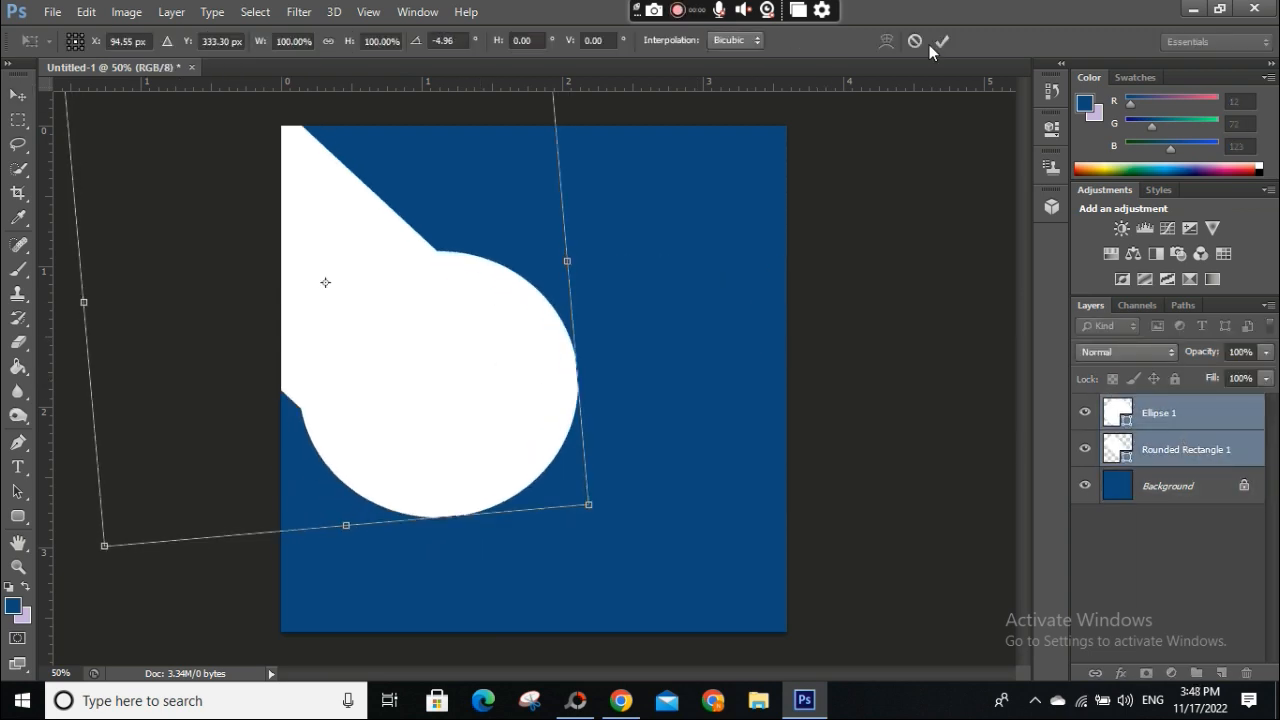
{"action": "left_click", "coordinate": [942, 41]}
{"action": "left_click", "coordinate": [1166, 424]}
{"action": "left_click_drag", "start_coordinate": [505, 390], "coordinate": [520, 401]}
Step: Place the image pngwing.com (33) above the shapes, flip it horizontally and position the man over the white circle
{"action": "left_click", "coordinate": [52, 12]}
{"action": "left_click", "coordinate": [72, 50]}
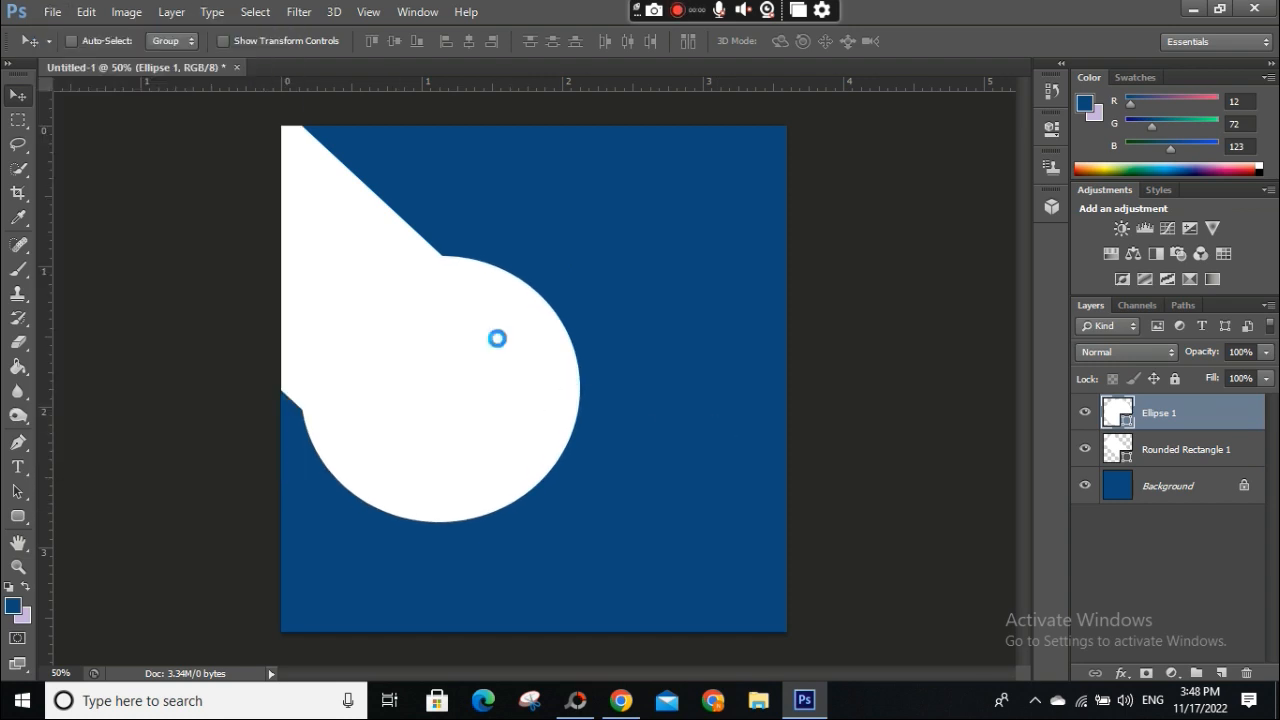
{"action": "left_click_drag", "start_coordinate": [586, 346], "coordinate": [502, 358]}
{"action": "right_click", "coordinate": [530, 414]}
{"action": "left_click", "coordinate": [598, 380]}
{"action": "left_click_drag", "start_coordinate": [367, 408], "coordinate": [397, 415]}
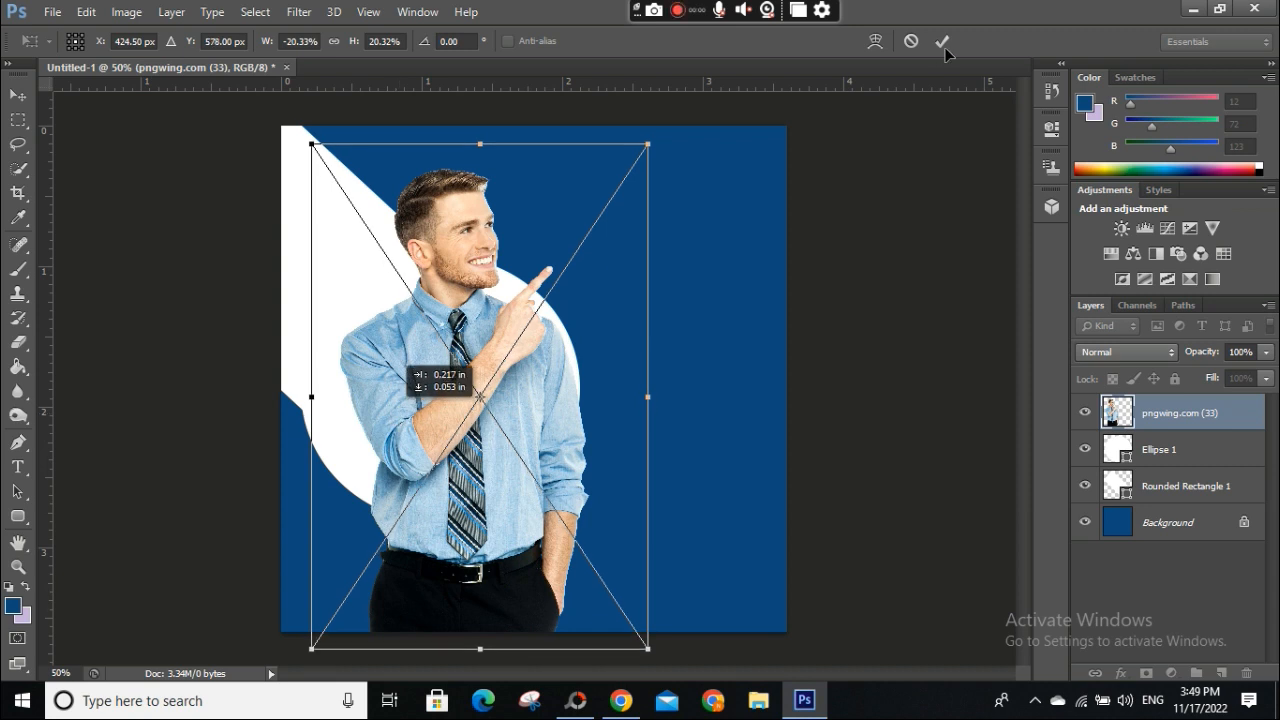
{"action": "left_click", "coordinate": [942, 42]}
Step: Clip the man's photo to the ellipse and put a duplicate of the photo directly below the ellipse layer
{"action": "key", "text": "ctrl+alt+g"}
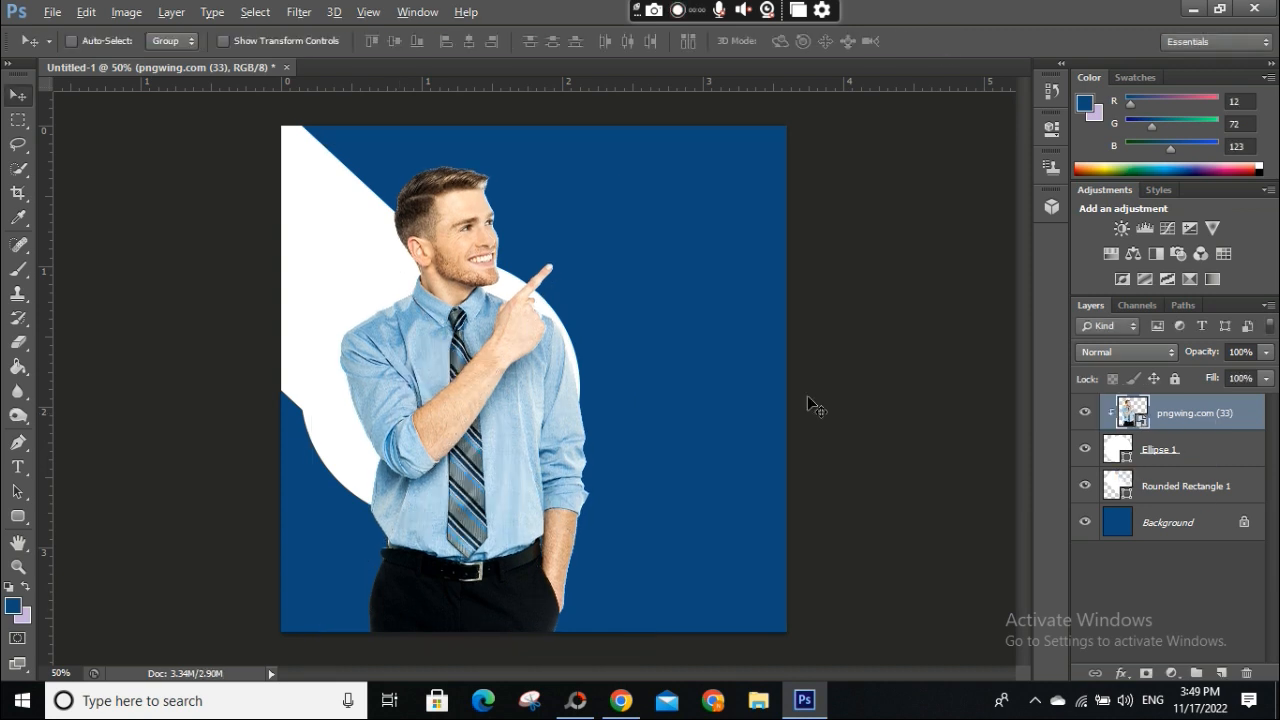
{"action": "key", "text": "ctrl+j"}
{"action": "mouse_move", "coordinate": [1185, 416]}
{"action": "left_mouse_down"}
{"action": "mouse_move", "coordinate": [1160, 500]}
{"action": "mouse_move", "coordinate": [1175, 505]}
{"action": "left_mouse_up"}
Step: Erase the parts of the duplicate photo that extend beyond the lower and right edges of the circle
{"action": "key", "text": "e"}
{"action": "left_click", "coordinate": [551, 573]}
{"action": "left_click", "coordinate": [594, 281]}
{"action": "mouse_move", "coordinate": [548, 602]}
{"action": "left_mouse_down"}
{"action": "mouse_move", "coordinate": [400, 580]}
{"action": "mouse_move", "coordinate": [583, 391]}
{"action": "left_mouse_up"}
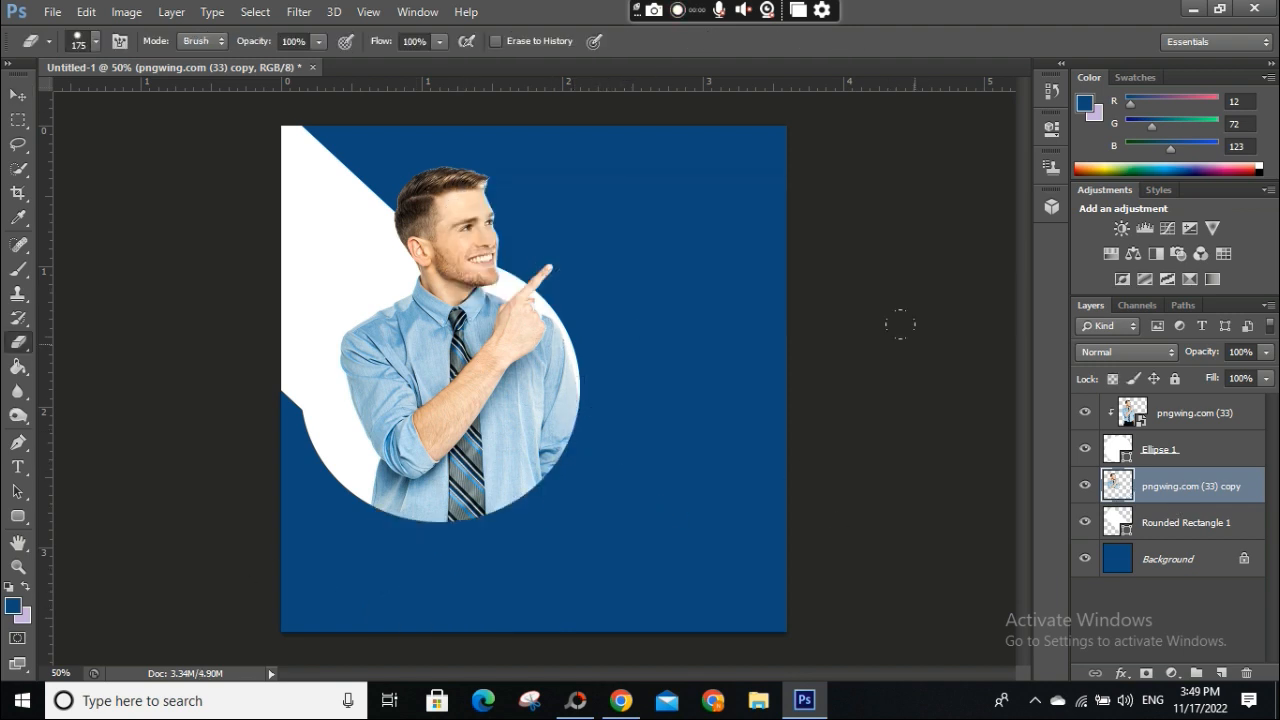
Step: Add the brand-name heading text, color it white (ffffff) and move it to the right of the man's head
{"action": "key", "text": "t"}
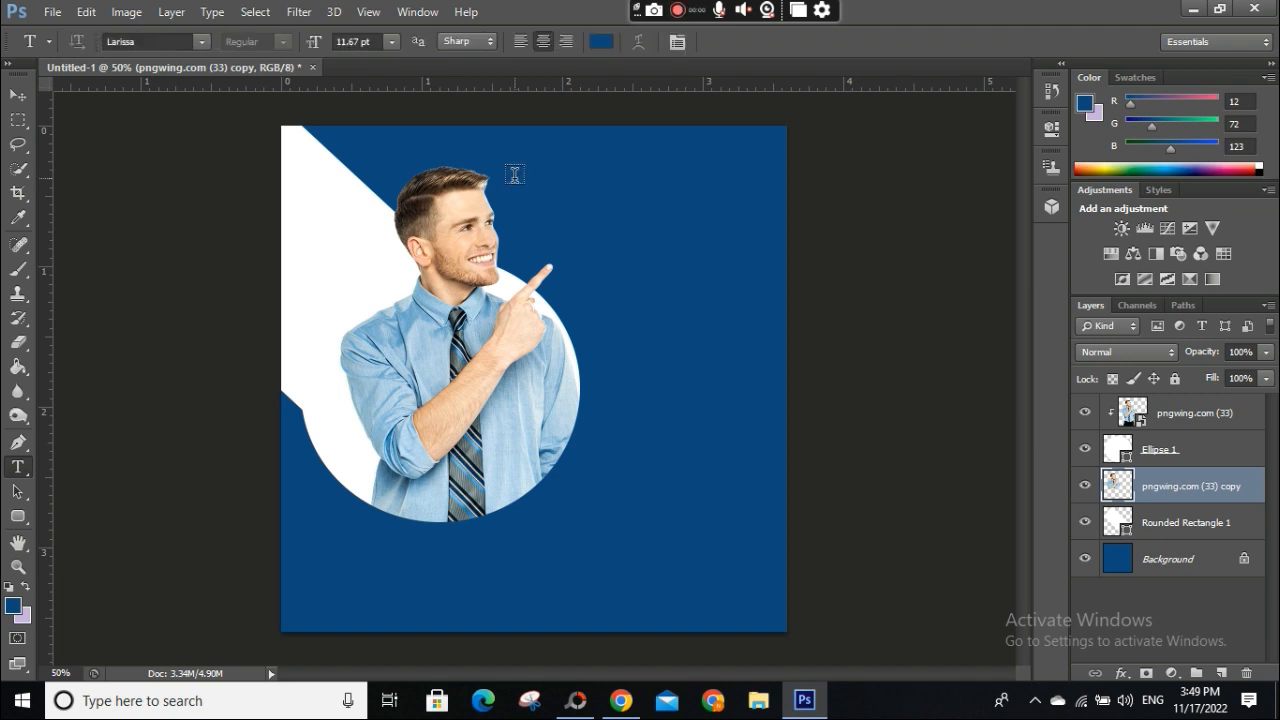
{"action": "left_click", "coordinate": [603, 317]}
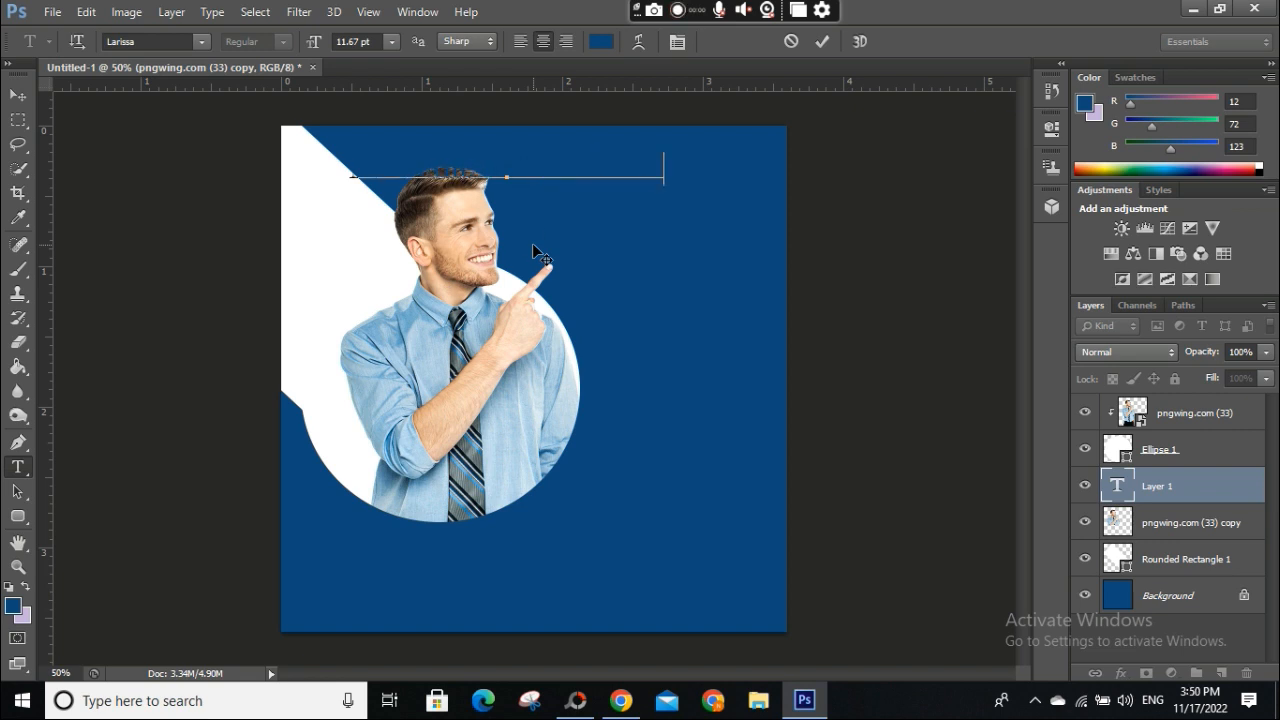
{"action": "key", "text": "ctrl+a"}
{"action": "left_click", "coordinate": [601, 41]}
{"action": "left_click", "coordinate": [669, 103]}
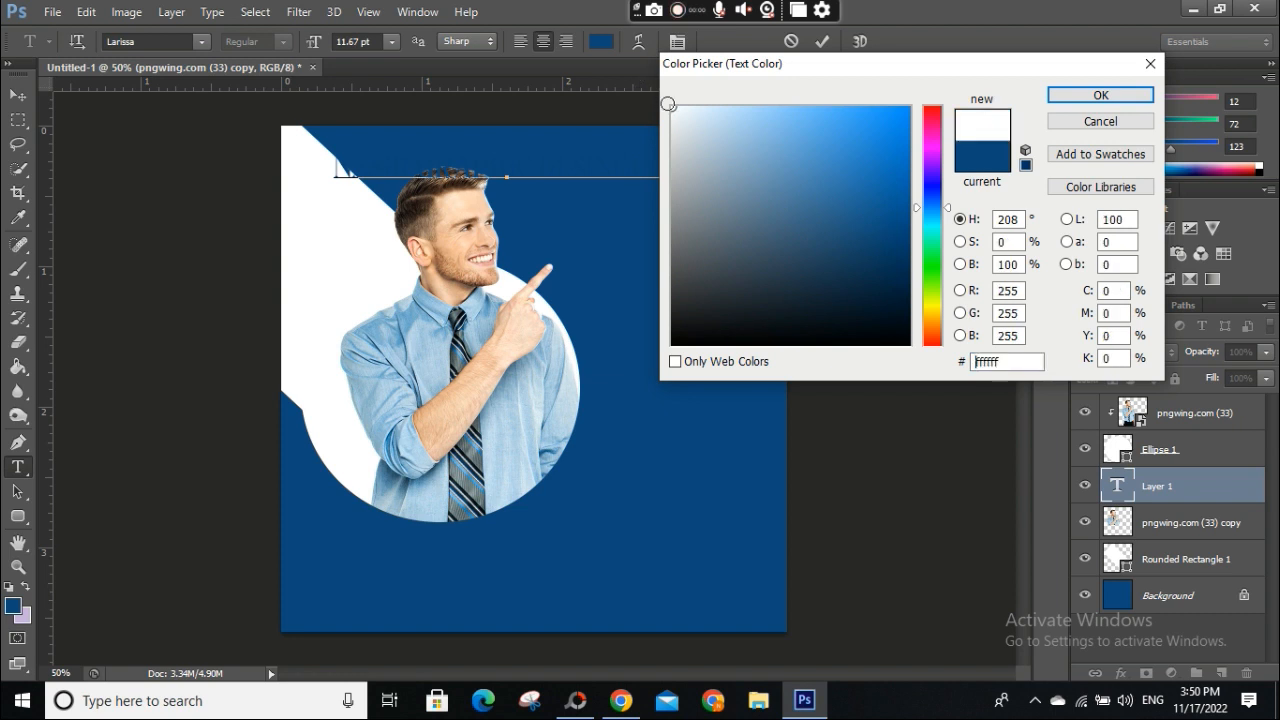
{"action": "left_click", "coordinate": [1098, 94]}
{"action": "left_click_drag", "start_coordinate": [601, 246], "coordinate": [718, 283]}
Step: Cut the last word out of the heading and place "DESINGERE" as a separate text line beneath it
{"action": "left_click", "coordinate": [645, 268]}
{"action": "left_click", "coordinate": [675, 178]}
{"action": "left_click_drag", "start_coordinate": [668, 177], "coordinate": [795, 174]}
{"action": "key", "text": "BackSpace"}
{"action": "left_click", "coordinate": [551, 212]}
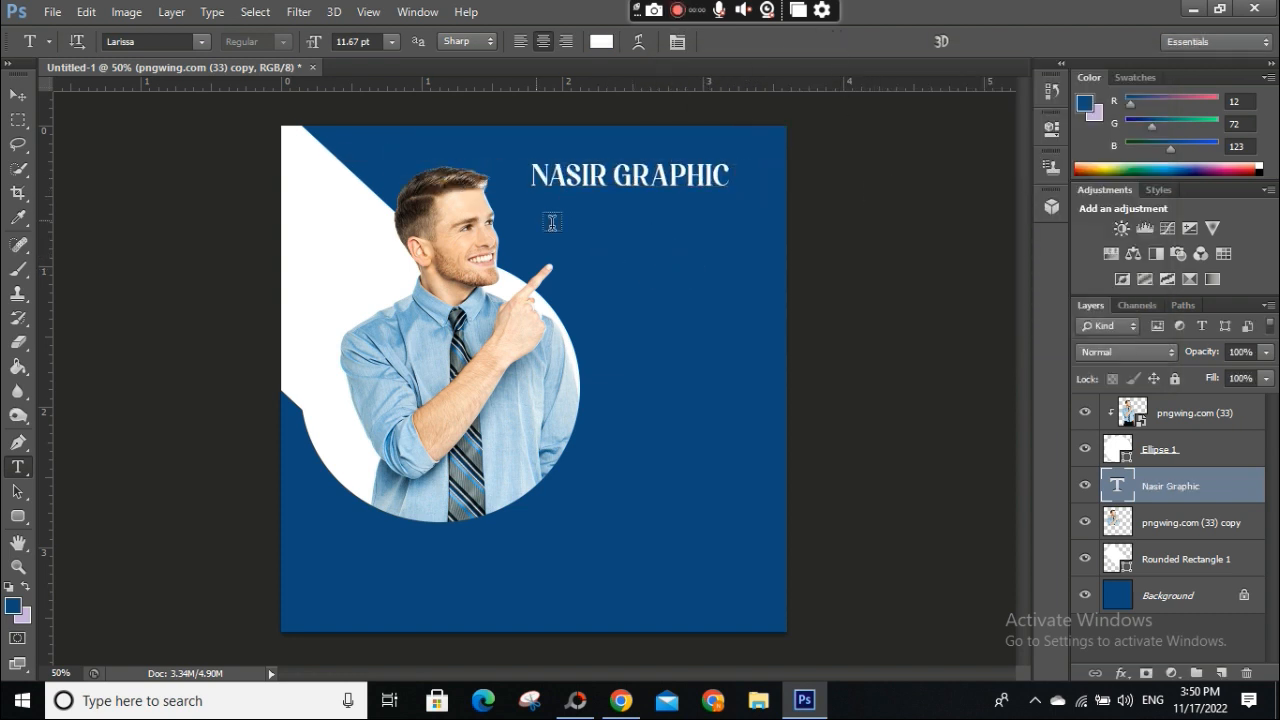
{"action": "key", "text": "ctrl+v"}
{"action": "left_click_drag", "start_coordinate": [693, 357], "coordinate": [785, 361]}
{"action": "left_click", "coordinate": [823, 42]}
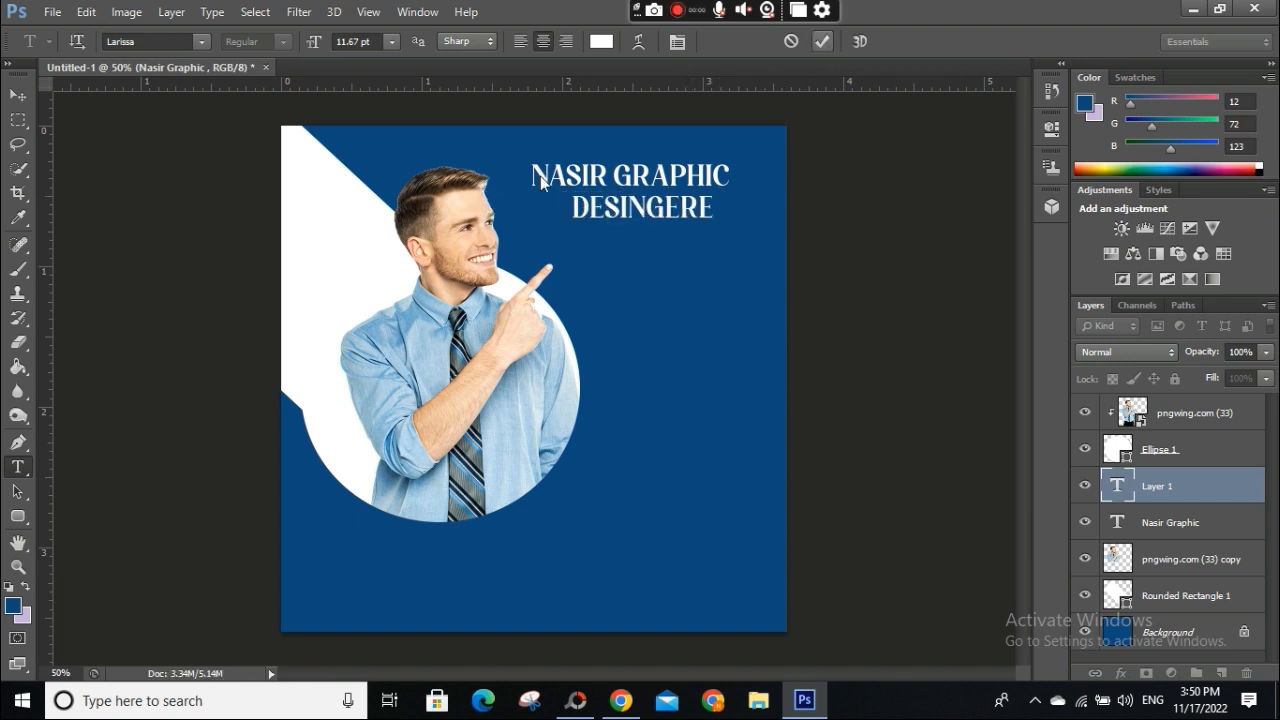
Step: Change the heading's font to Nexa Black
{"action": "left_click_drag", "start_coordinate": [534, 180], "coordinate": [744, 177]}
{"action": "left_click", "coordinate": [201, 41]}
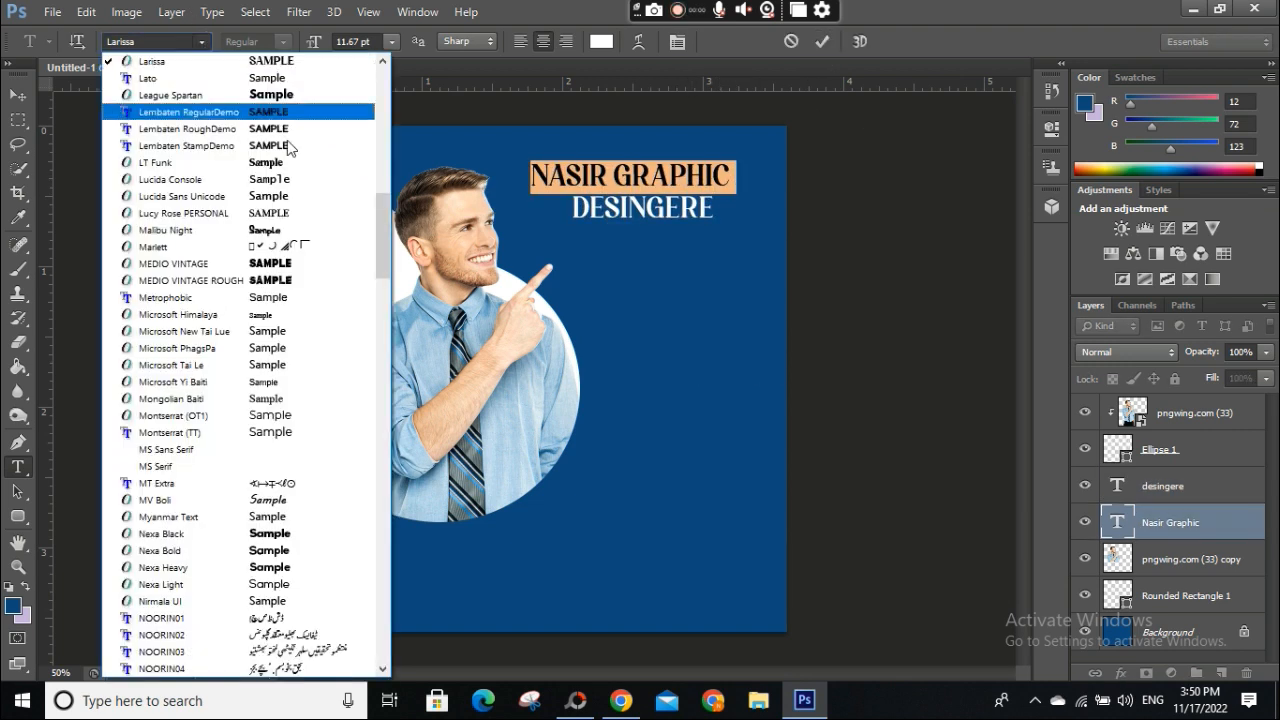
{"action": "left_click", "coordinate": [276, 538]}
{"action": "left_click", "coordinate": [822, 42]}
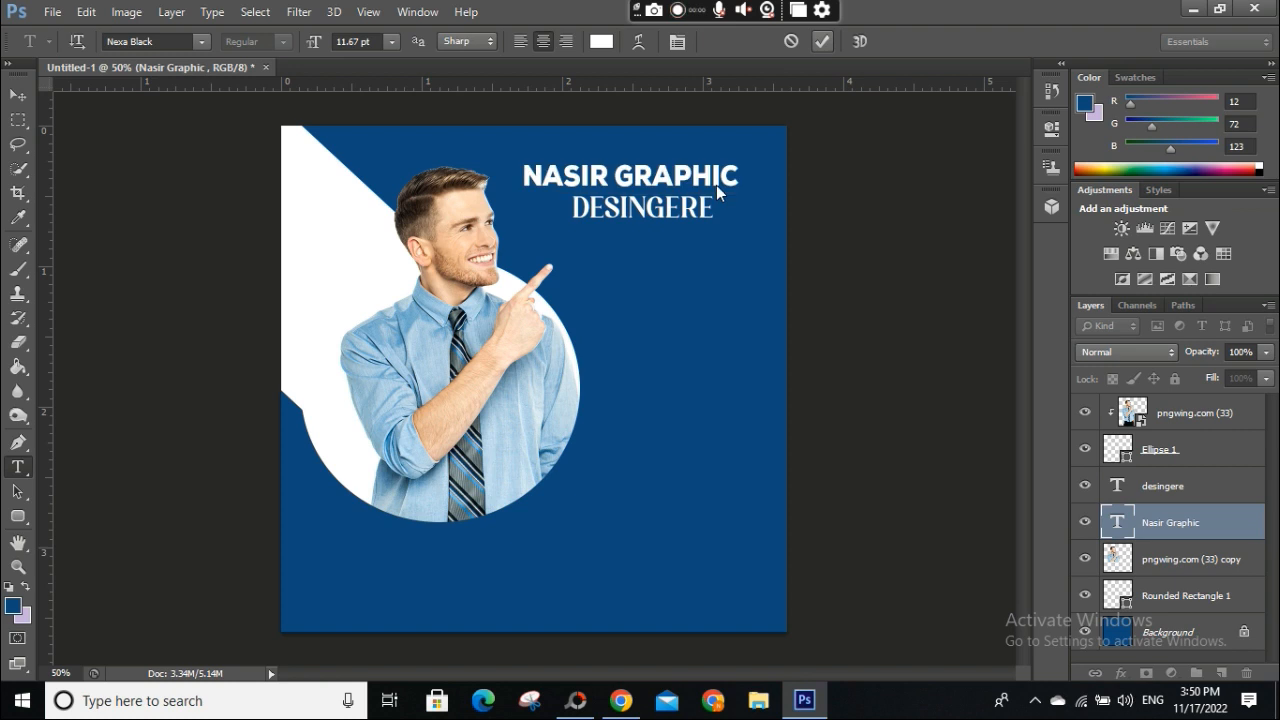
Step: Scale the heading to about 128.6% and position it beside the man's head
{"action": "key", "text": "ctrl+t"}
{"action": "left_click_drag", "start_coordinate": [523, 193], "coordinate": [439, 206]}
{"action": "left_click_drag", "start_coordinate": [622, 178], "coordinate": [648, 178]}
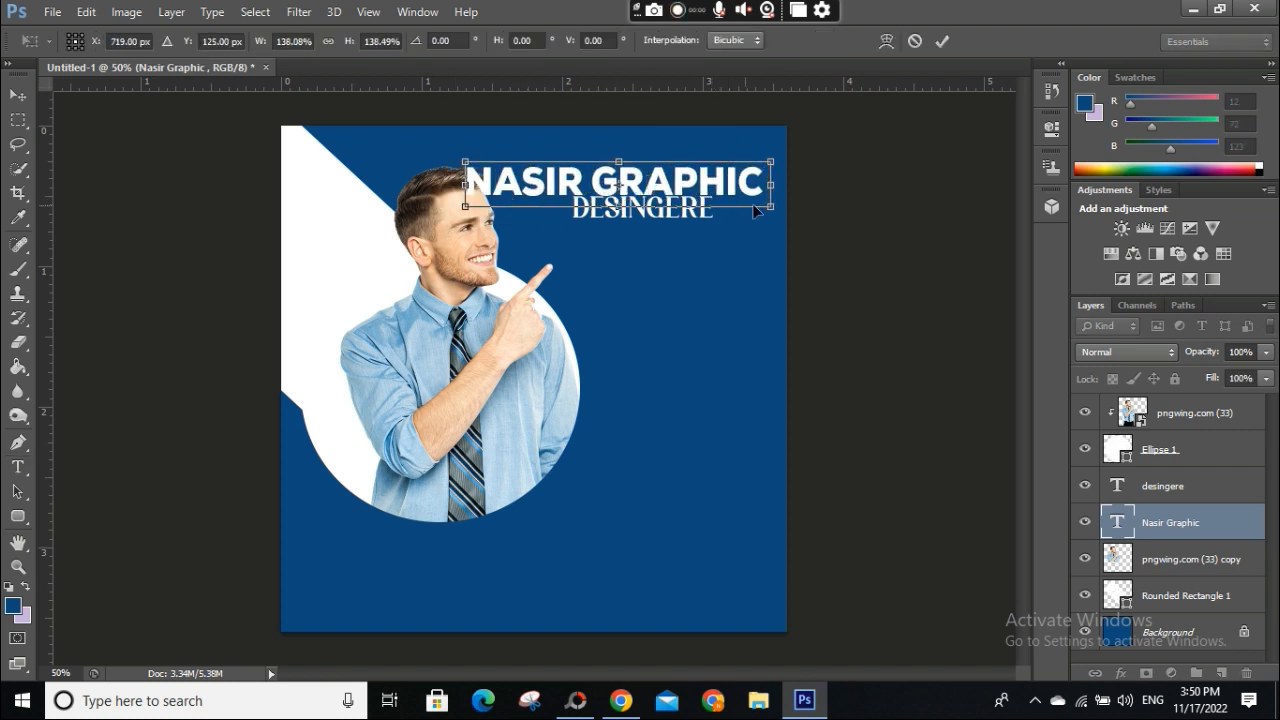
{"action": "left_click_drag", "start_coordinate": [465, 206], "coordinate": [484, 203]}
{"action": "left_click", "coordinate": [942, 42]}
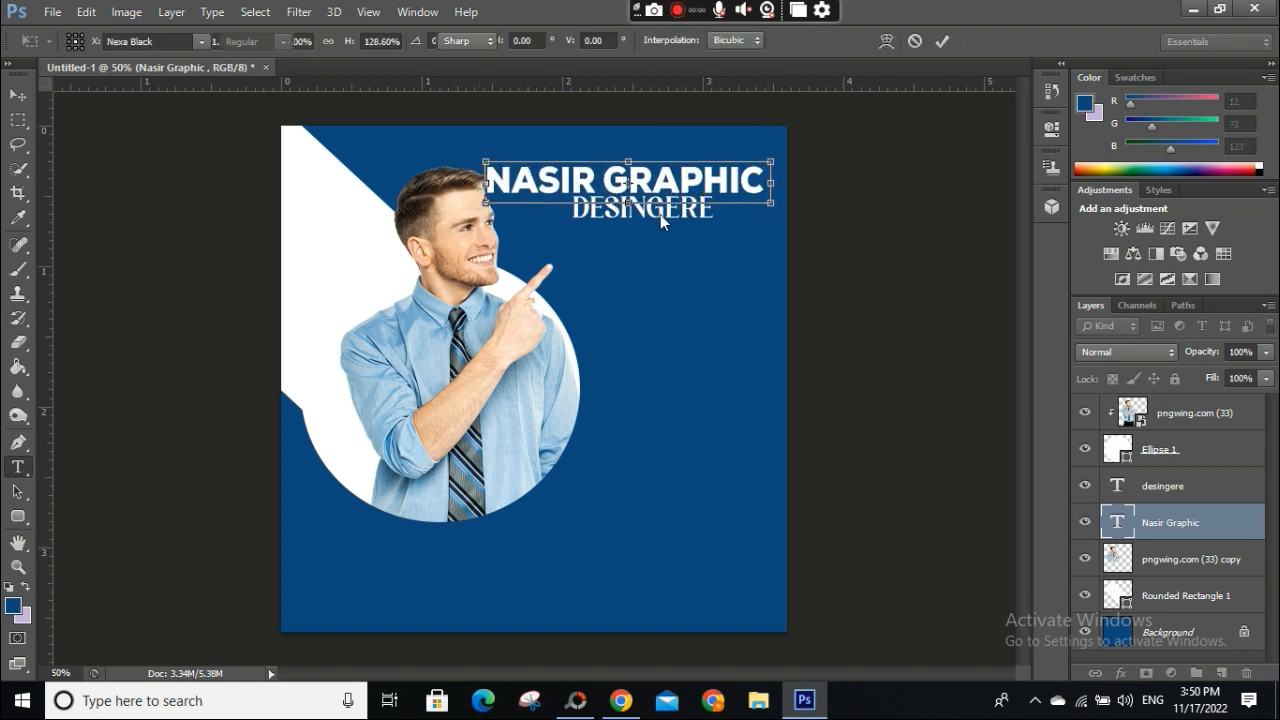
Step: Set the "DESINGERE" line in Nexa Light and widen its letter spacing
{"action": "left_click", "coordinate": [661, 209]}
{"action": "key", "text": "ctrl+a"}
{"action": "left_click", "coordinate": [201, 41]}
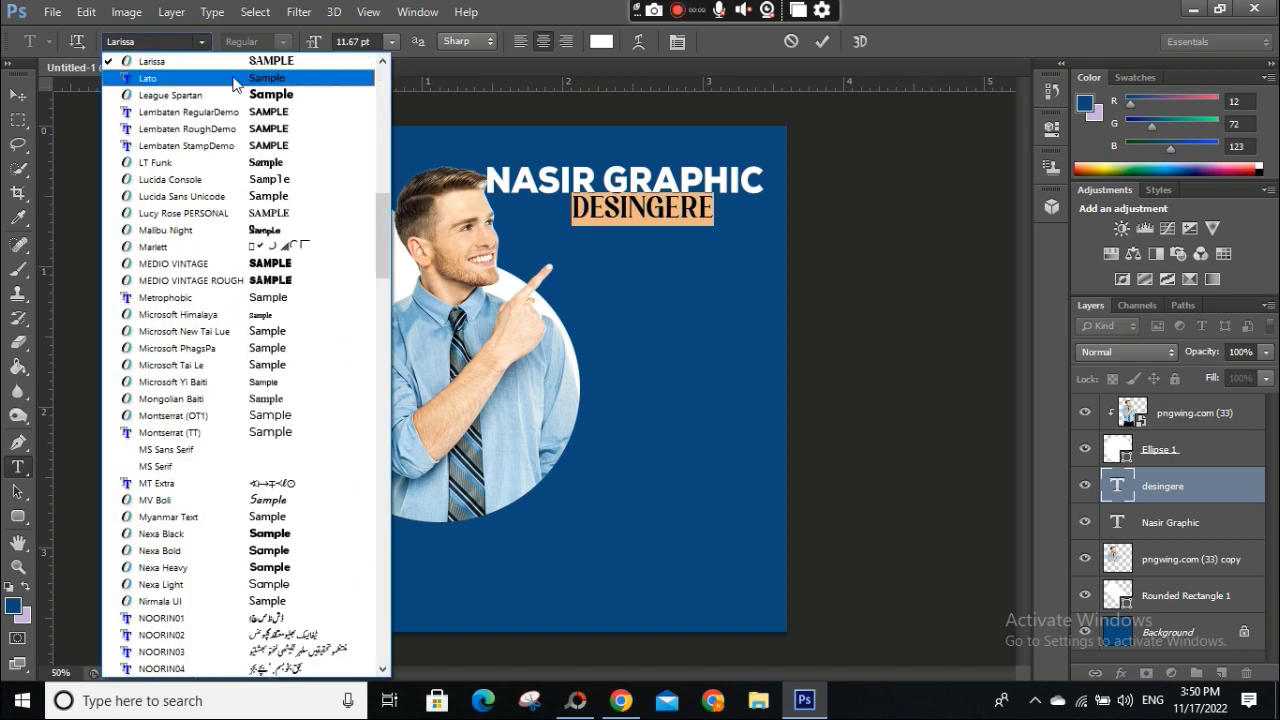
{"action": "left_click", "coordinate": [250, 554]}
{"action": "left_click", "coordinate": [678, 43]}
{"action": "left_click_drag", "start_coordinate": [821, 361], "coordinate": [845, 363]}
{"action": "left_click", "coordinate": [822, 41]}
Step: Center the "DESINGERE" line beneath the heading
{"action": "left_click", "coordinate": [18, 95]}
{"action": "left_click_drag", "start_coordinate": [665, 207], "coordinate": [648, 210]}
{"action": "left_click", "coordinate": [874, 287]}
{"action": "left_click", "coordinate": [936, 272]}
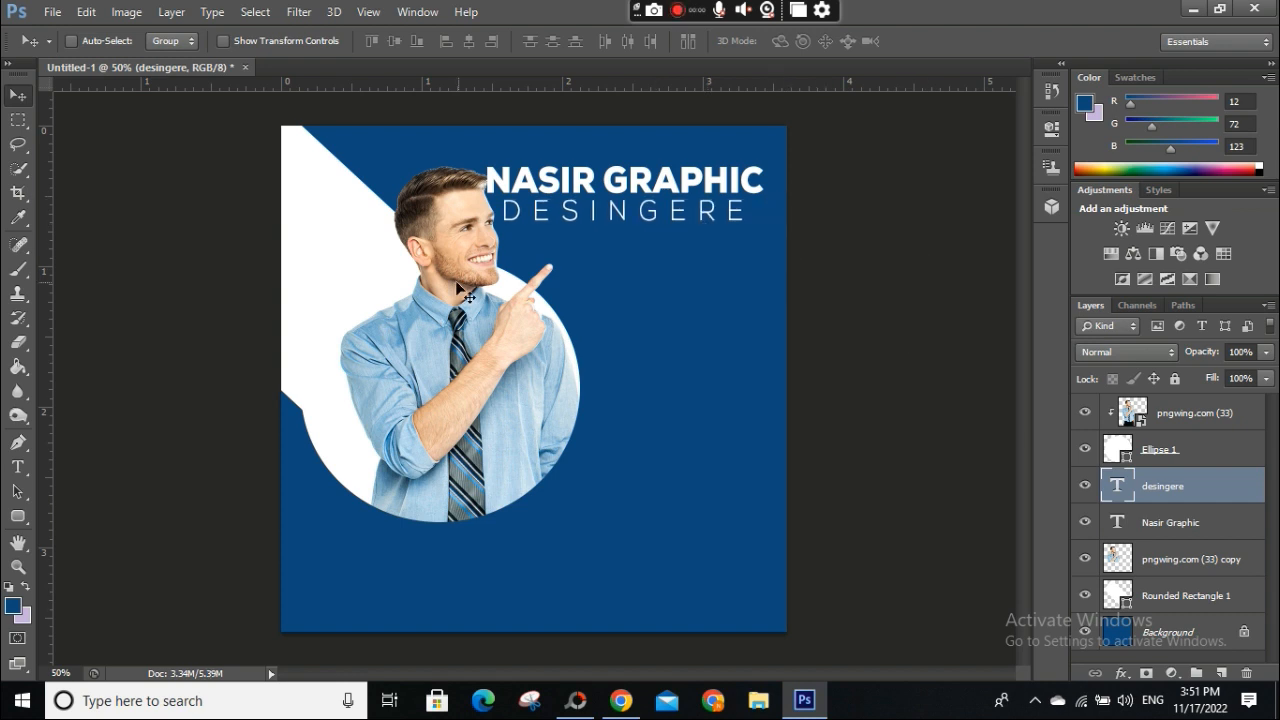
Step: Correct the second text line to read "DESINGER"
{"action": "key", "text": "t"}
{"action": "left_click", "coordinate": [748, 212]}
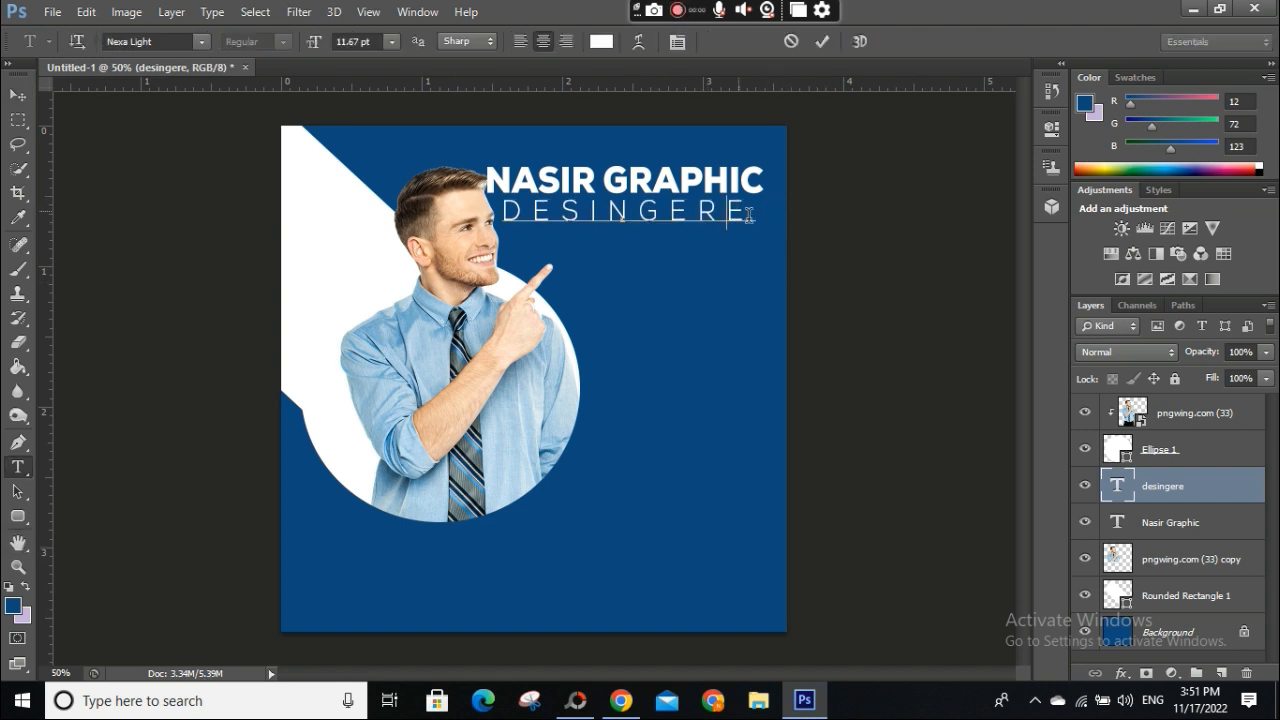
{"action": "key", "text": "BackSpace"}
{"action": "key", "text": "BackSpace"}
{"action": "type", "text": "R"}
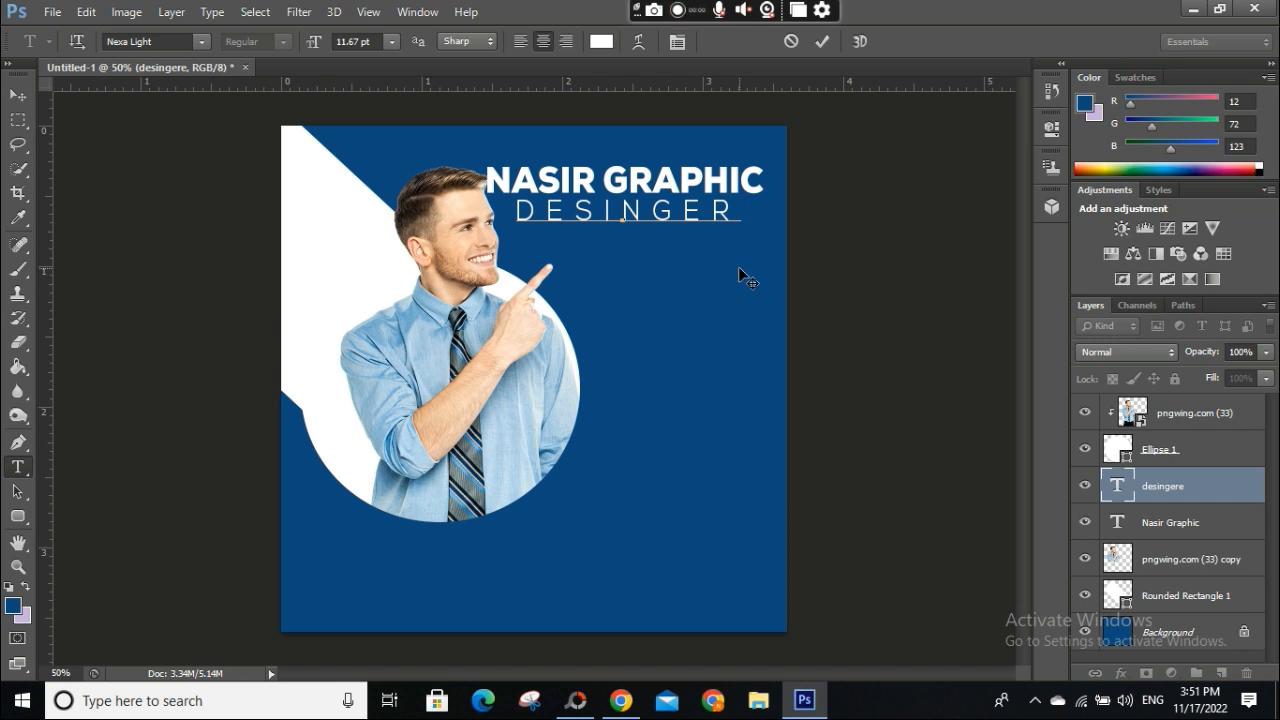
{"action": "left_click", "coordinate": [822, 41]}
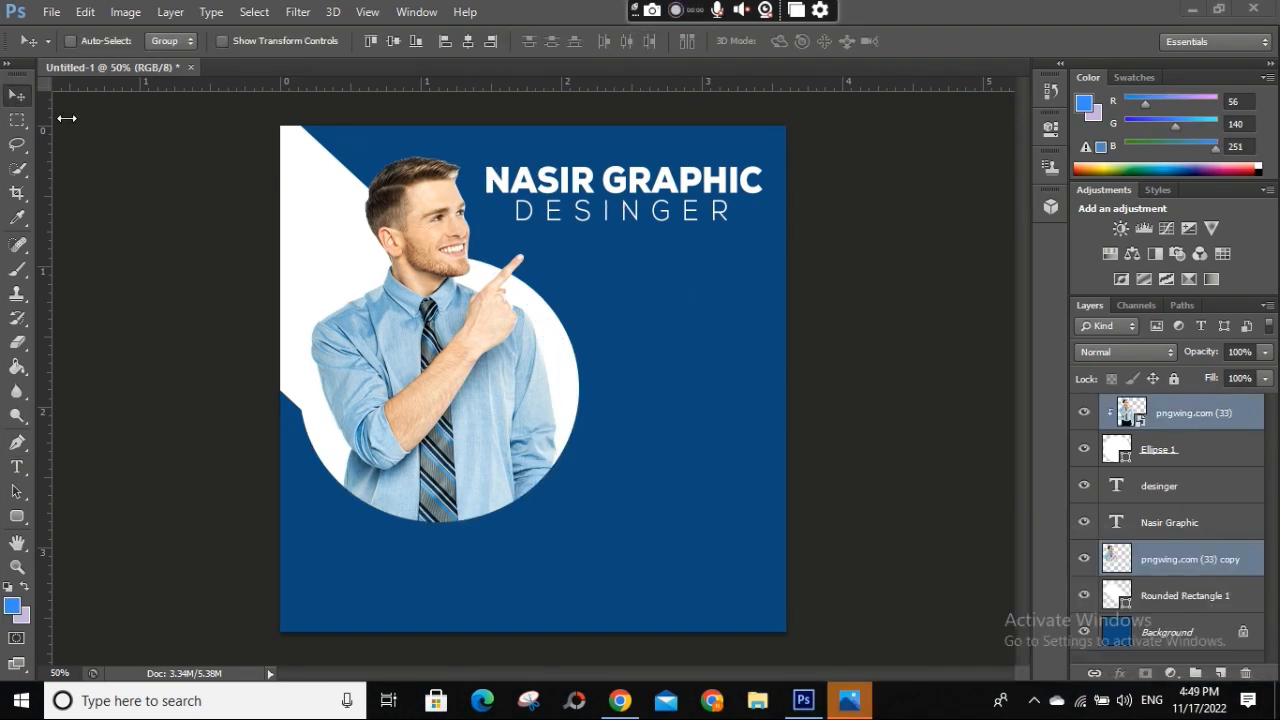
Step: Choose the Custom Shape tool, enlarge its shape picker and load the All shape set
{"action": "key", "text": "t"}
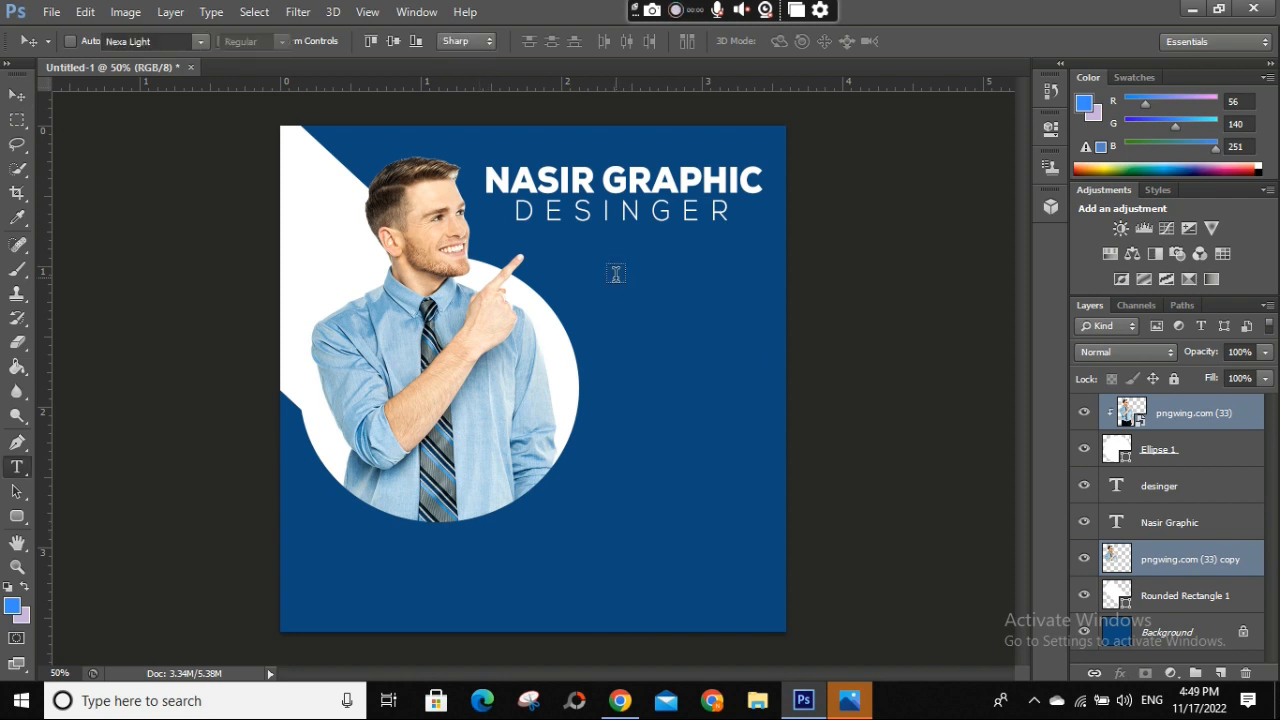
{"action": "key", "text": "h"}
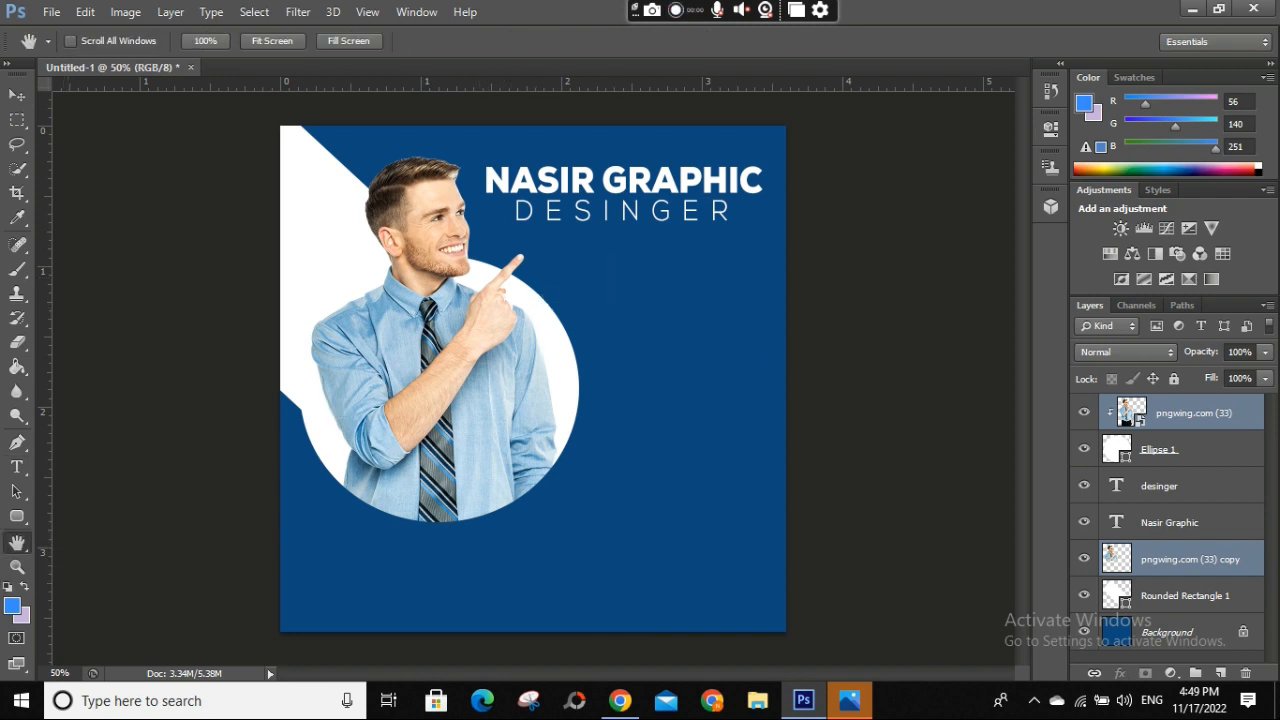
{"action": "left_click", "coordinate": [17, 516]}
{"action": "left_click", "coordinate": [100, 603]}
{"action": "left_click", "coordinate": [727, 40]}
{"action": "left_click", "coordinate": [835, 195]}
{"action": "left_click", "coordinate": [726, 43]}
{"action": "left_click_drag", "start_coordinate": [833, 197], "coordinate": [1113, 557]}
{"action": "left_click", "coordinate": [951, 73]}
{"action": "left_click", "coordinate": [984, 339]}
{"action": "key", "text": "Return"}
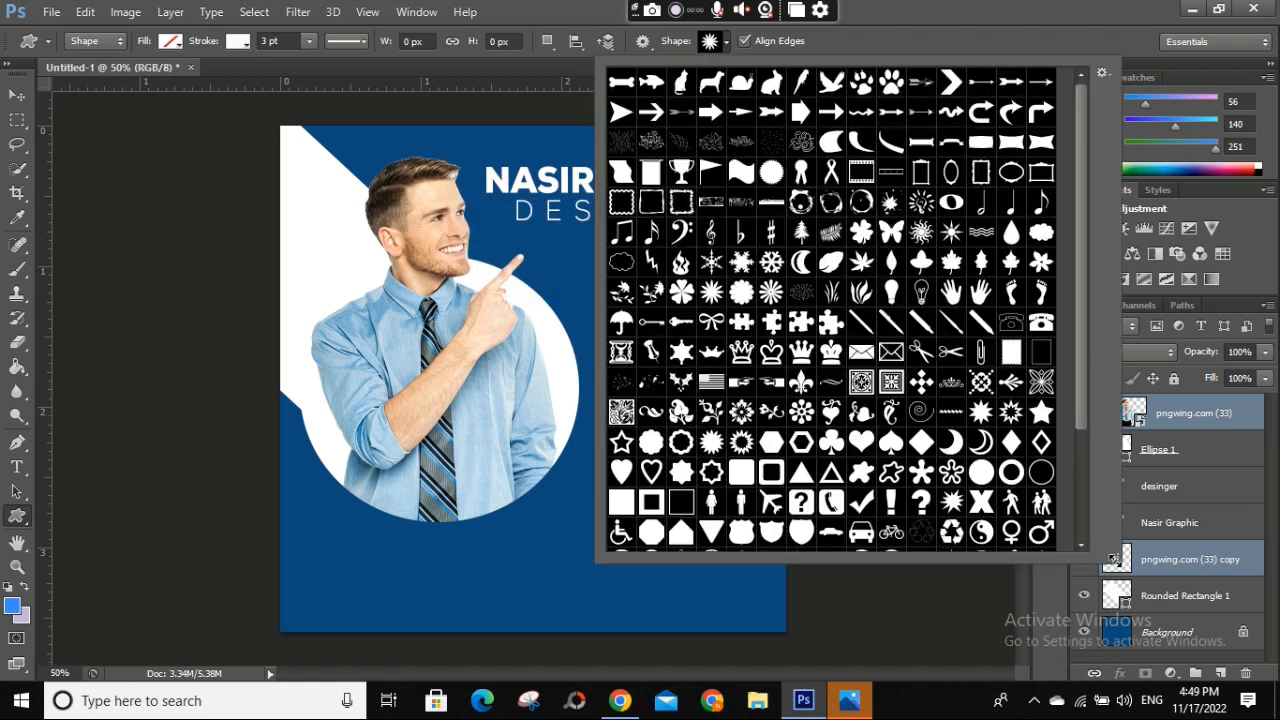
Step: Browse the custom shape library for a bullet shape, appending the All set to the list again
{"action": "scroll", "coordinate": [918, 516], "scroll_direction": "down", "scroll_amount": 5}
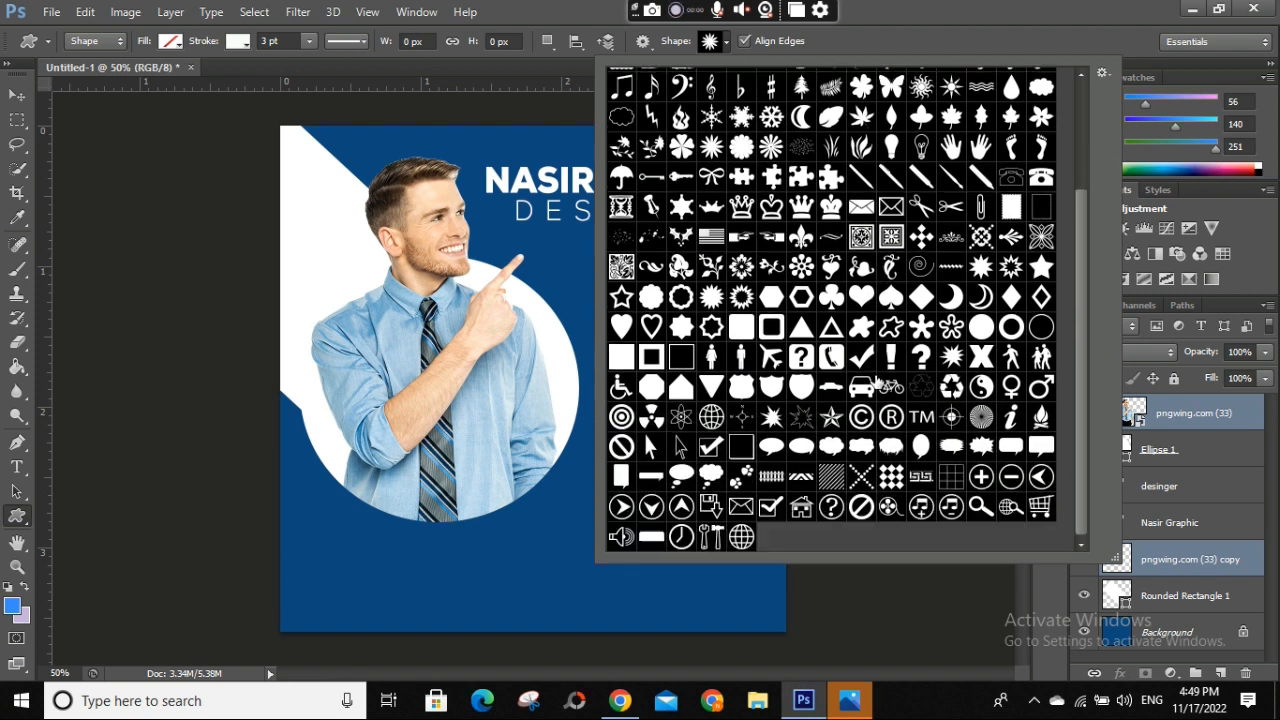
{"action": "scroll", "coordinate": [985, 522], "scroll_direction": "up", "scroll_amount": 4}
{"action": "scroll", "coordinate": [933, 470], "scroll_direction": "down", "scroll_amount": 4}
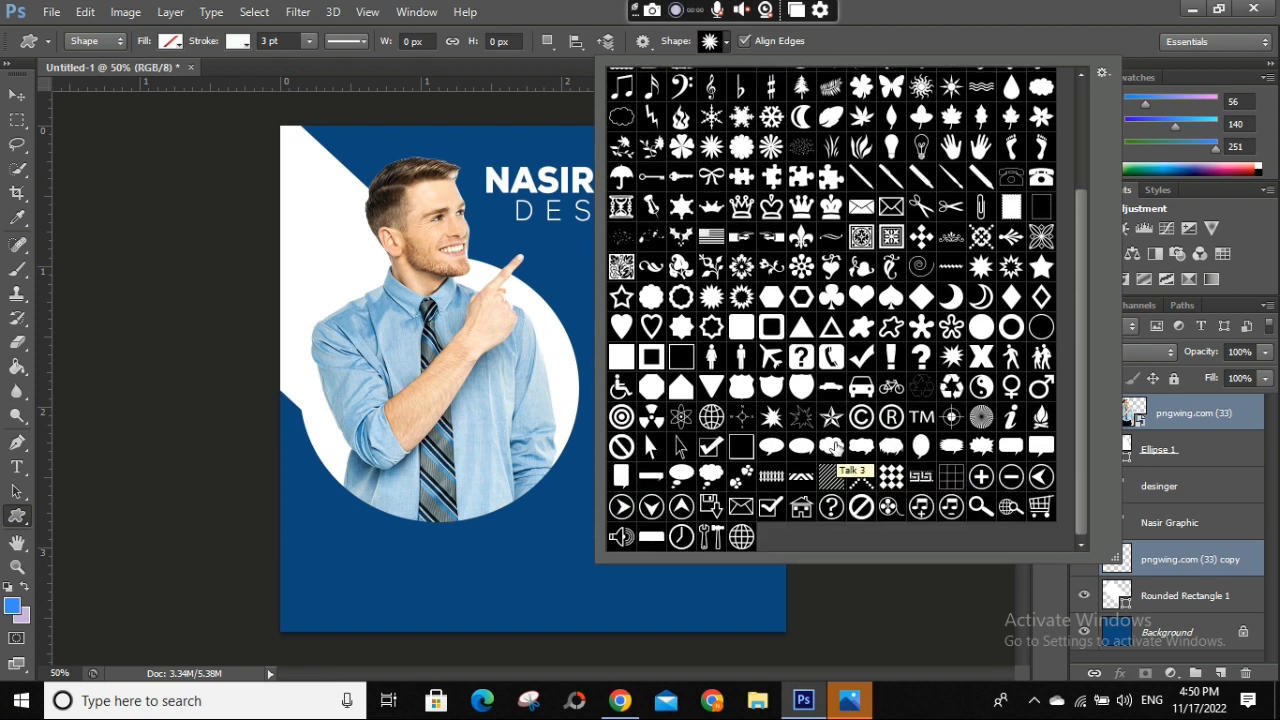
{"action": "scroll", "coordinate": [835, 440], "scroll_direction": "up", "scroll_amount": 1}
{"action": "left_click", "coordinate": [1104, 72]}
{"action": "left_click", "coordinate": [1166, 340]}
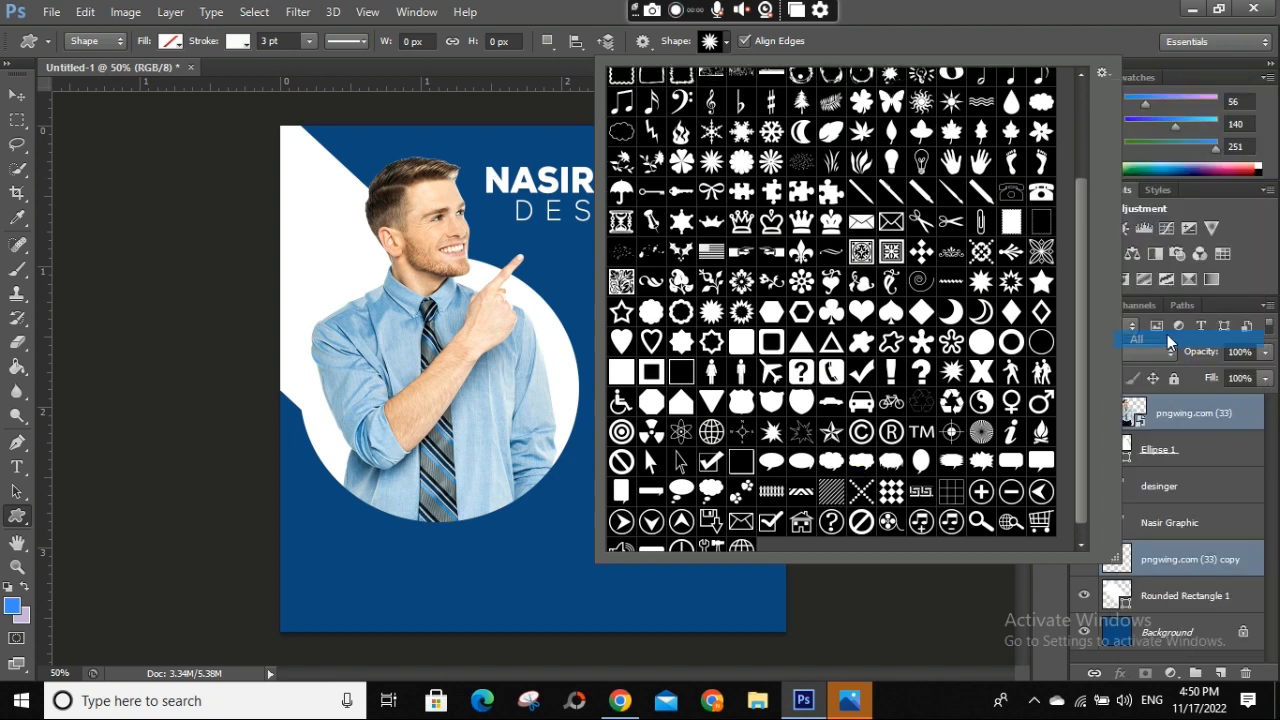
{"action": "left_click", "coordinate": [708, 276]}
{"action": "scroll", "coordinate": [962, 398], "scroll_direction": "down", "scroll_amount": 2}
{"action": "scroll", "coordinate": [962, 398], "scroll_direction": "down", "scroll_amount": 10}
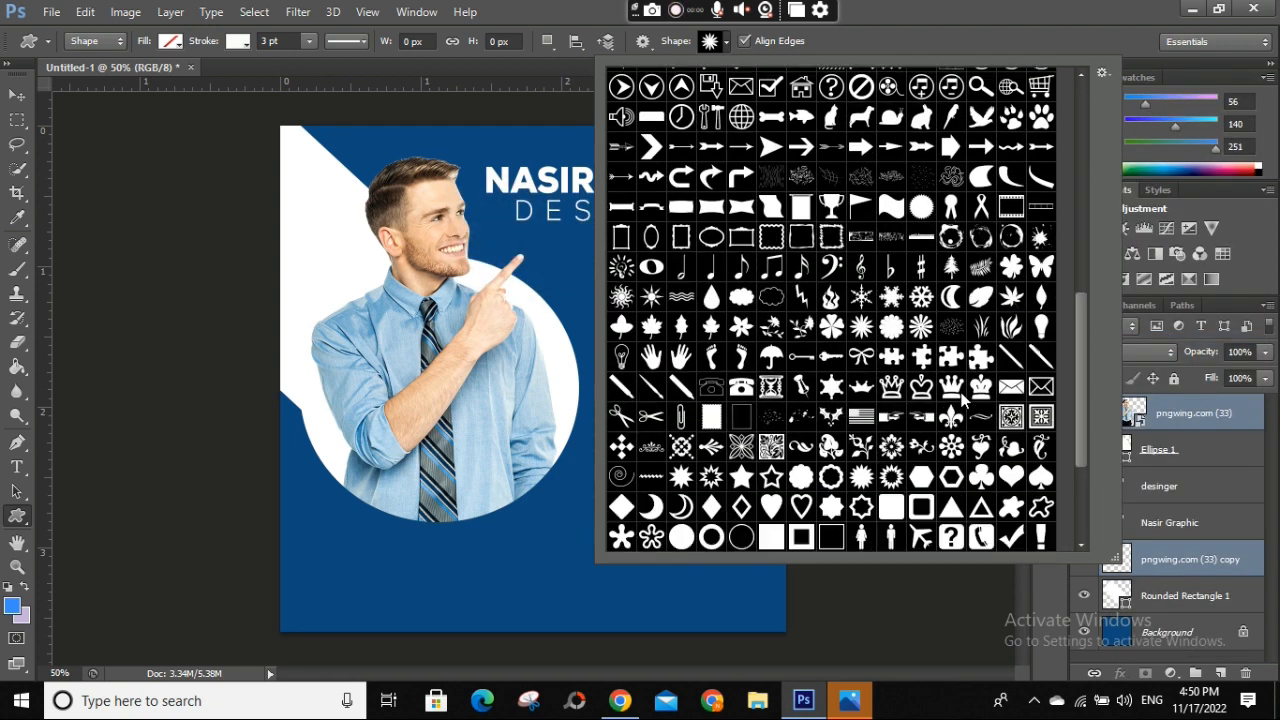
{"action": "left_click_drag", "start_coordinate": [1081, 506], "coordinate": [1082, 164]}
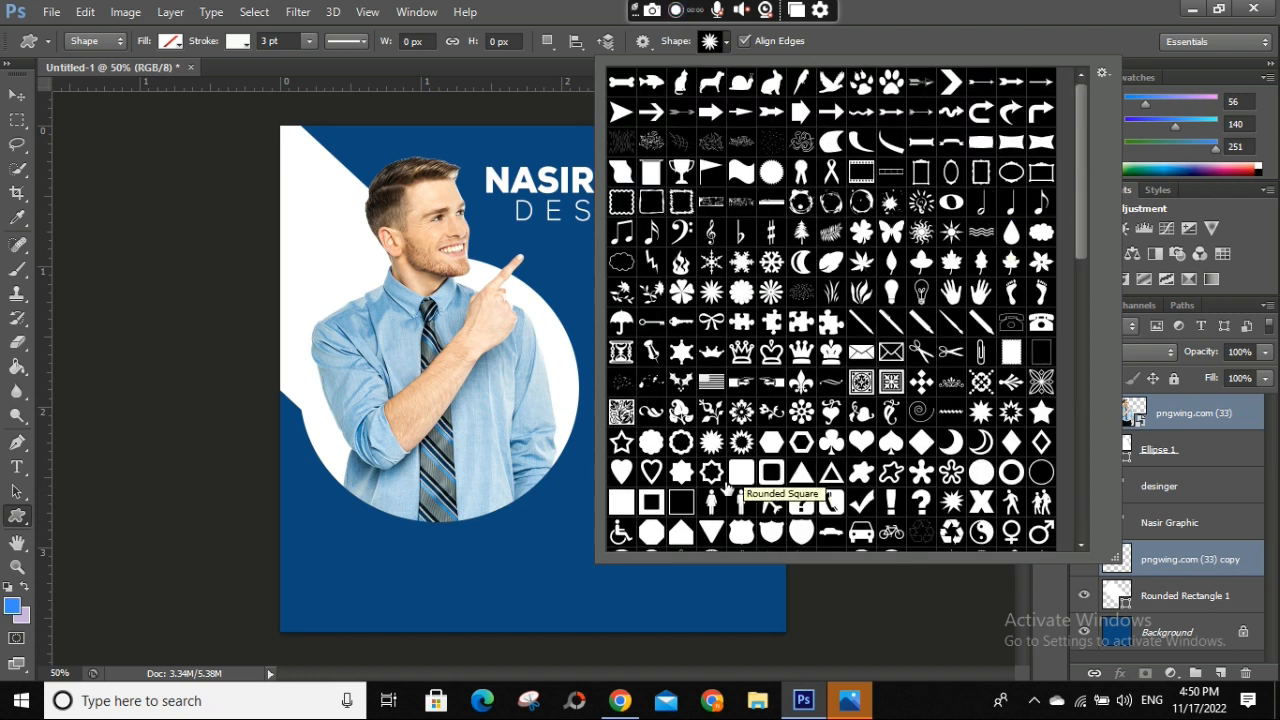
Step: Draw a small eight-pointed seal about 48 x 46 px below the text, with yellow fill and no stroke
{"action": "left_click", "coordinate": [680, 478]}
{"action": "left_click_drag", "start_coordinate": [566, 263], "coordinate": [584, 282]}
{"action": "left_click", "coordinate": [170, 41]}
{"action": "left_click", "coordinate": [205, 134]}
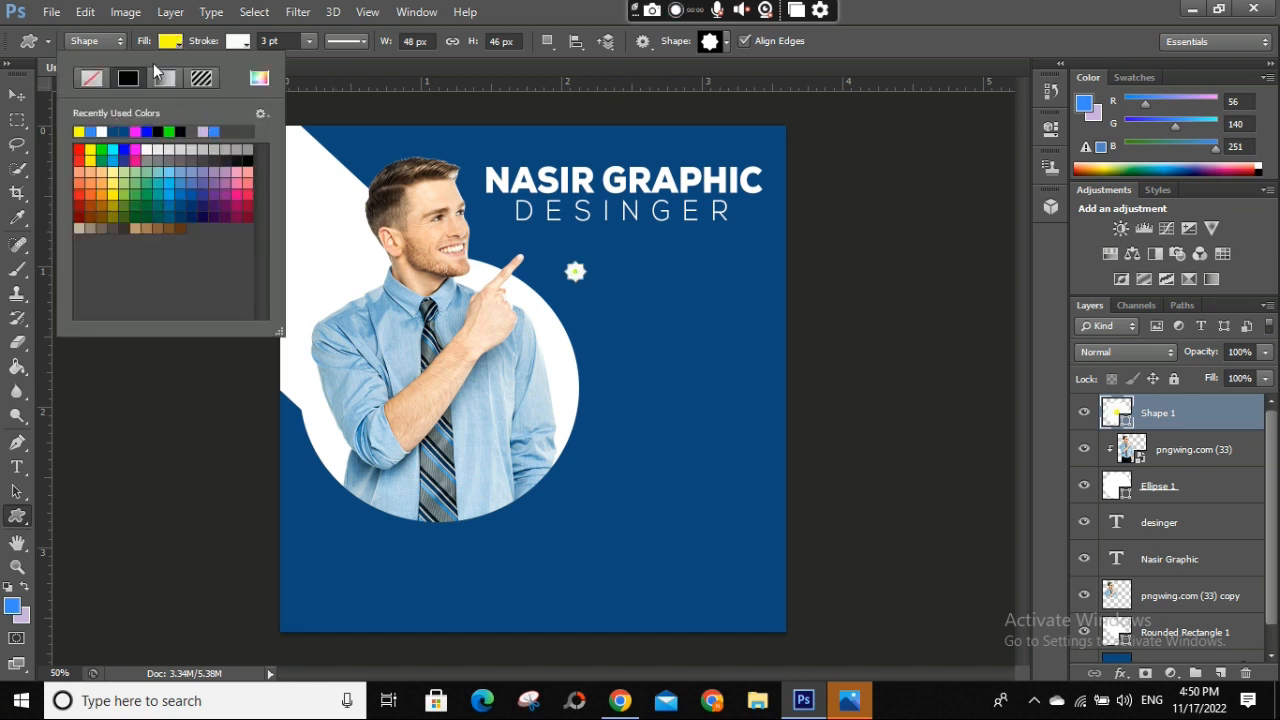
{"action": "left_click", "coordinate": [240, 43]}
{"action": "left_click", "coordinate": [240, 41]}
{"action": "left_click", "coordinate": [160, 78]}
{"action": "left_click", "coordinate": [617, 279]}
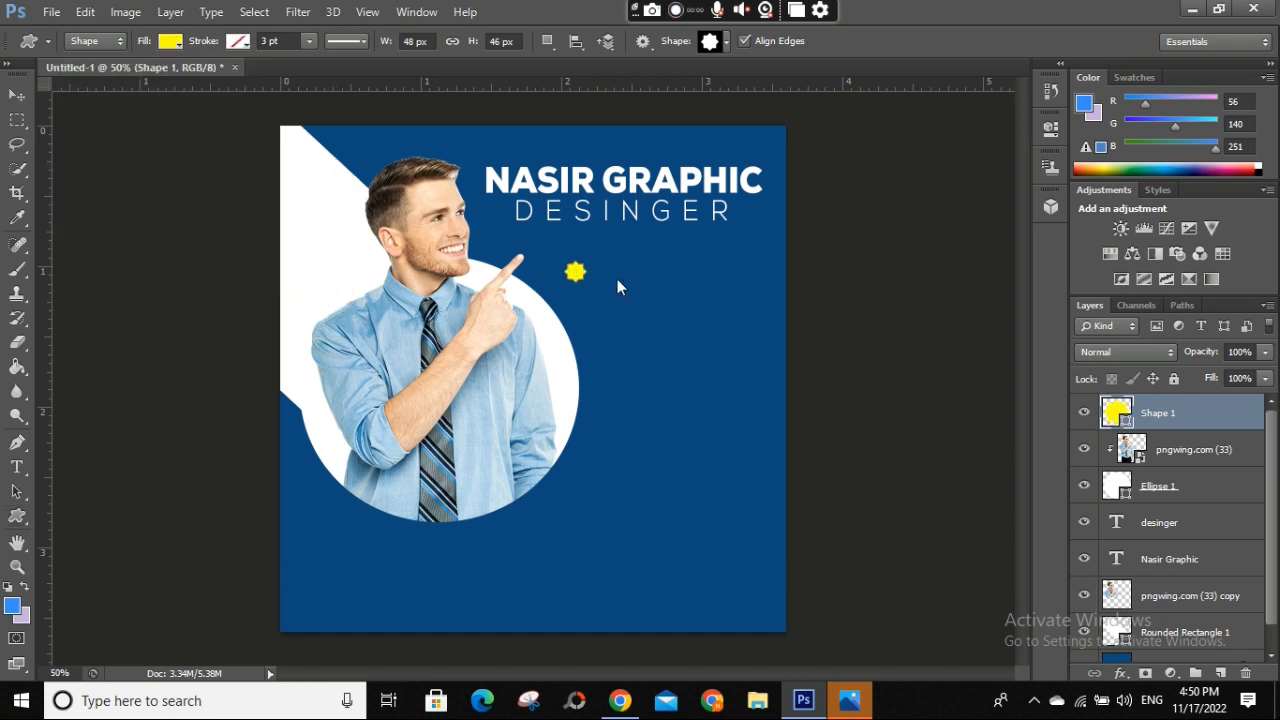
Step: Move the yellow seal under the second text line and duplicate it three times to form a vertical column of four
{"action": "key", "text": "v"}
{"action": "mouse_move", "coordinate": [580, 277]}
{"action": "left_mouse_down"}
{"action": "mouse_move", "coordinate": [606, 262]}
{"action": "mouse_move", "coordinate": [603, 313]}
{"action": "left_mouse_up"}
{"action": "left_click_drag", "start_coordinate": [603, 313], "coordinate": [605, 342]}
{"action": "right_click", "coordinate": [605, 318]}
{"action": "left_click", "coordinate": [617, 326]}
{"action": "key", "text": "Up"}
{"action": "key", "text": "Up"}
{"action": "key", "text": "Up"}
{"action": "right_click", "coordinate": [607, 337]}
{"action": "left_click", "coordinate": [615, 346]}
{"action": "key", "text": "Up"}
{"action": "key", "text": "Up"}
{"action": "key", "text": "Up"}
Step: Select all four seal layers and scale them together to about 75%
{"action": "left_click", "coordinate": [1180, 516], "text": "shift"}
{"action": "left_click", "coordinate": [1175, 457]}
{"action": "left_click", "coordinate": [1177, 420]}
{"action": "left_click", "coordinate": [1148, 525], "text": "shift"}
{"action": "key", "text": "ctrl+t"}
{"action": "left_click_drag", "start_coordinate": [617, 346], "coordinate": [610, 321]}
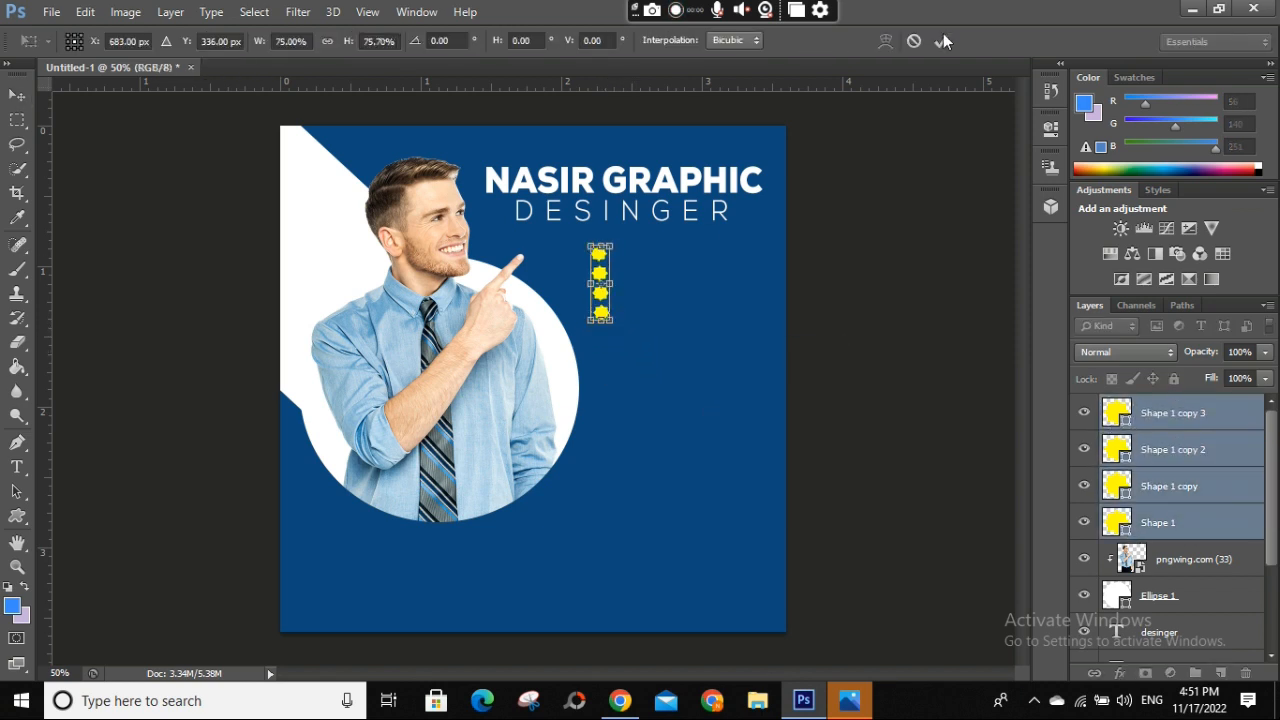
{"action": "left_click", "coordinate": [943, 41]}
Step: Add the text "27/7 Service" beside the column of yellow seals
{"action": "left_click", "coordinate": [17, 467]}
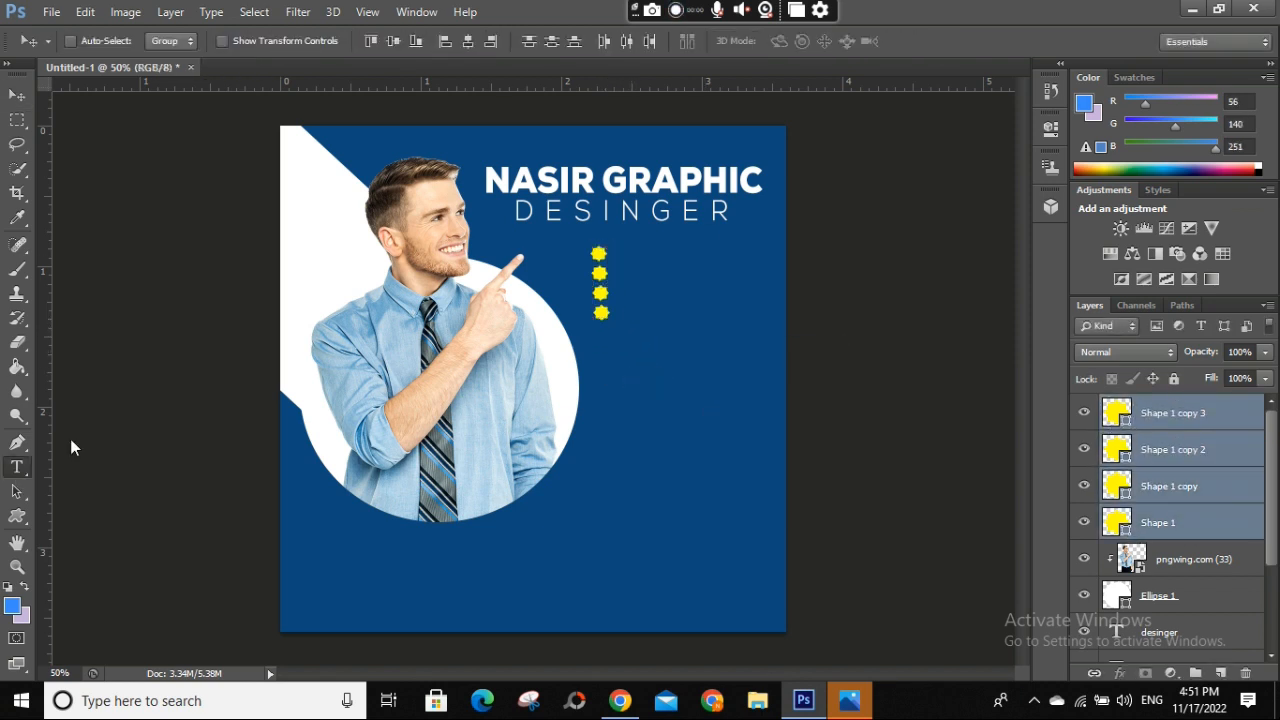
{"action": "left_click", "coordinate": [704, 285]}
{"action": "type", "text": "27 / 7 SERVICE"}
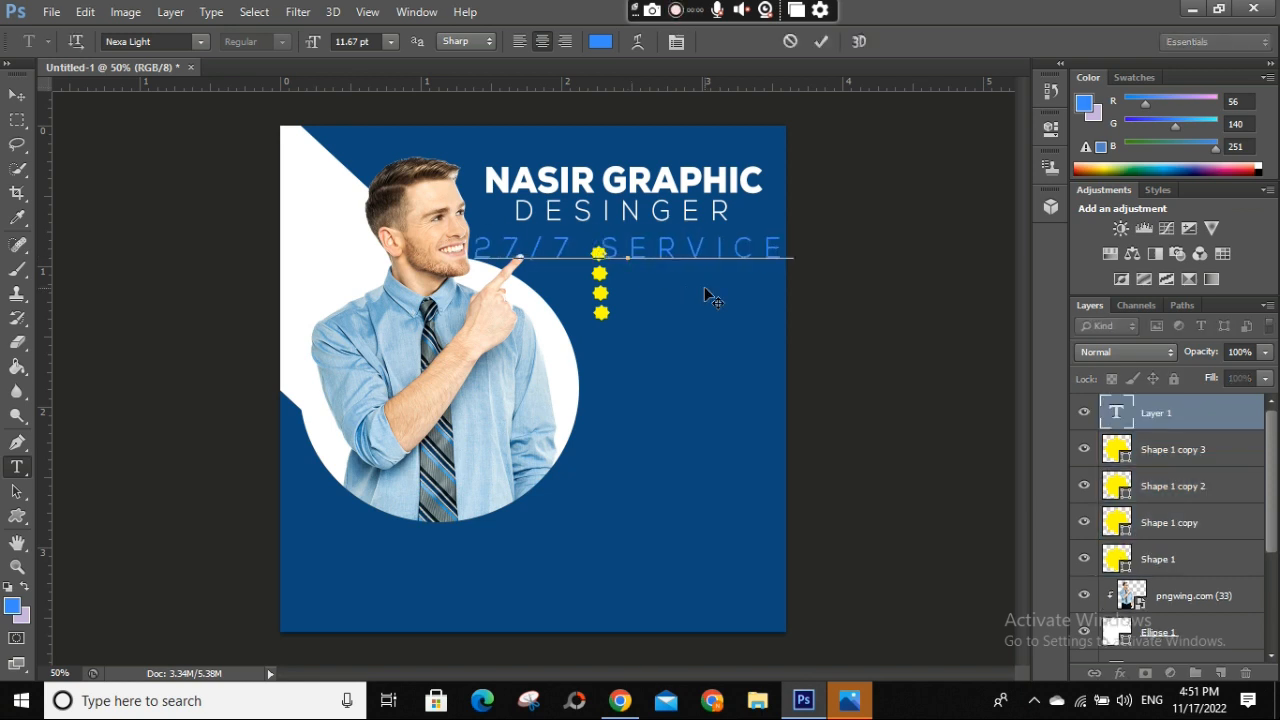
Step: Turn off All Caps for the service text and tighten its letter spacing
{"action": "key", "text": "ctrl+a"}
{"action": "key", "text": "ctrl+t"}
{"action": "key", "text": "ctrl+shift+k"}
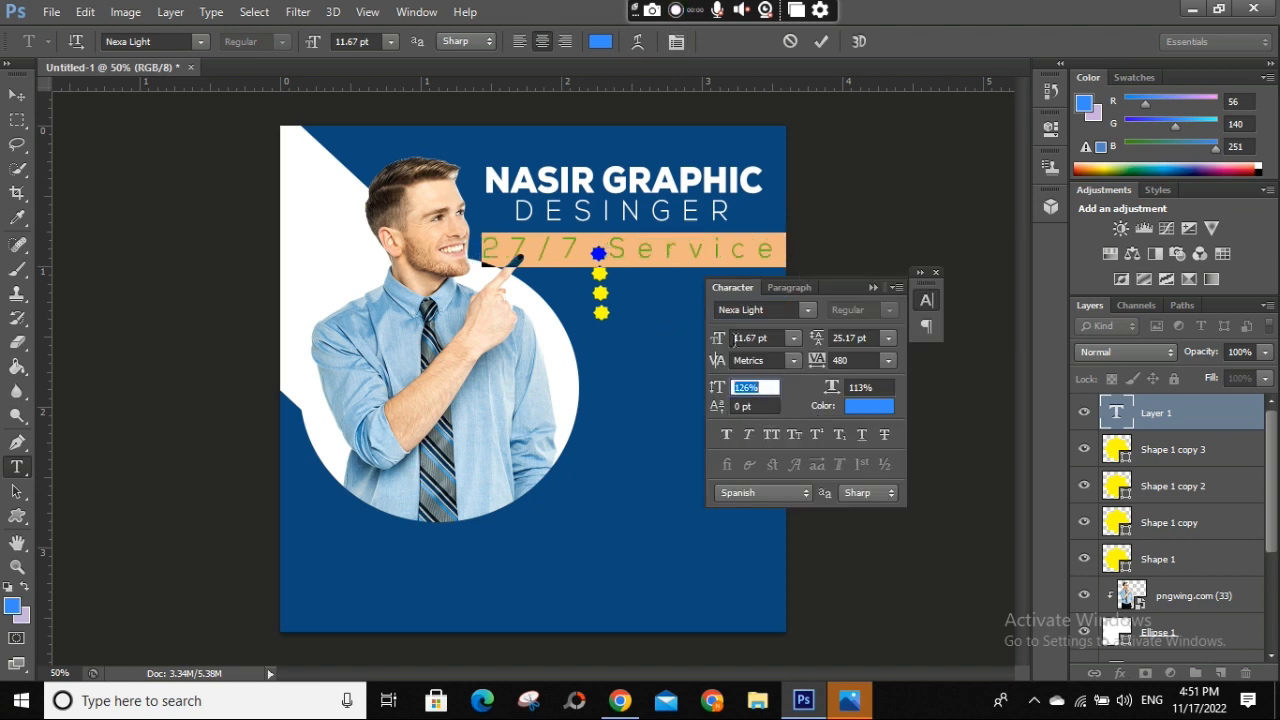
{"action": "mouse_move", "coordinate": [822, 368]}
{"action": "left_mouse_down"}
{"action": "mouse_move", "coordinate": [806, 369]}
{"action": "mouse_move", "coordinate": [826, 389]}
{"action": "left_mouse_up"}
{"action": "key", "text": "ctrl+t"}
{"action": "left_click_drag", "start_coordinate": [686, 300], "coordinate": [715, 306]}
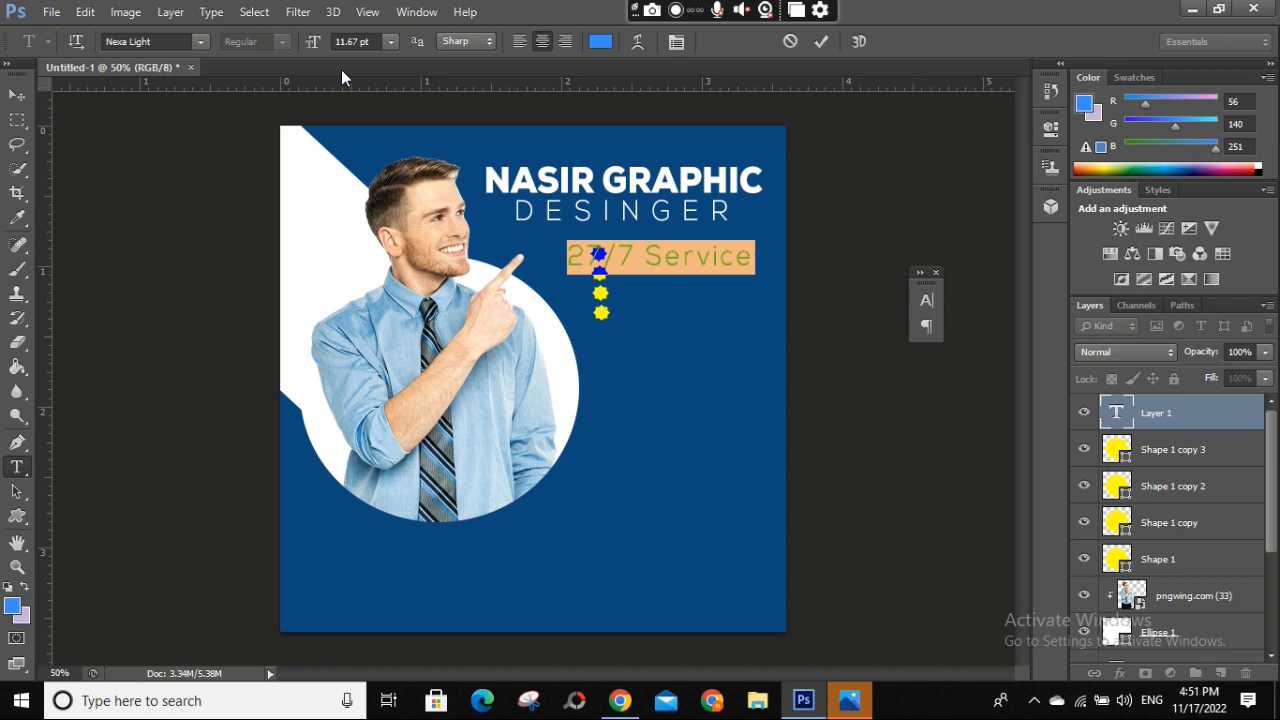
Step: Set the service text's font to Nirmala UI and slightly adjust its vertical scale and letter spacing
{"action": "left_click", "coordinate": [200, 41]}
{"action": "left_click", "coordinate": [224, 113]}
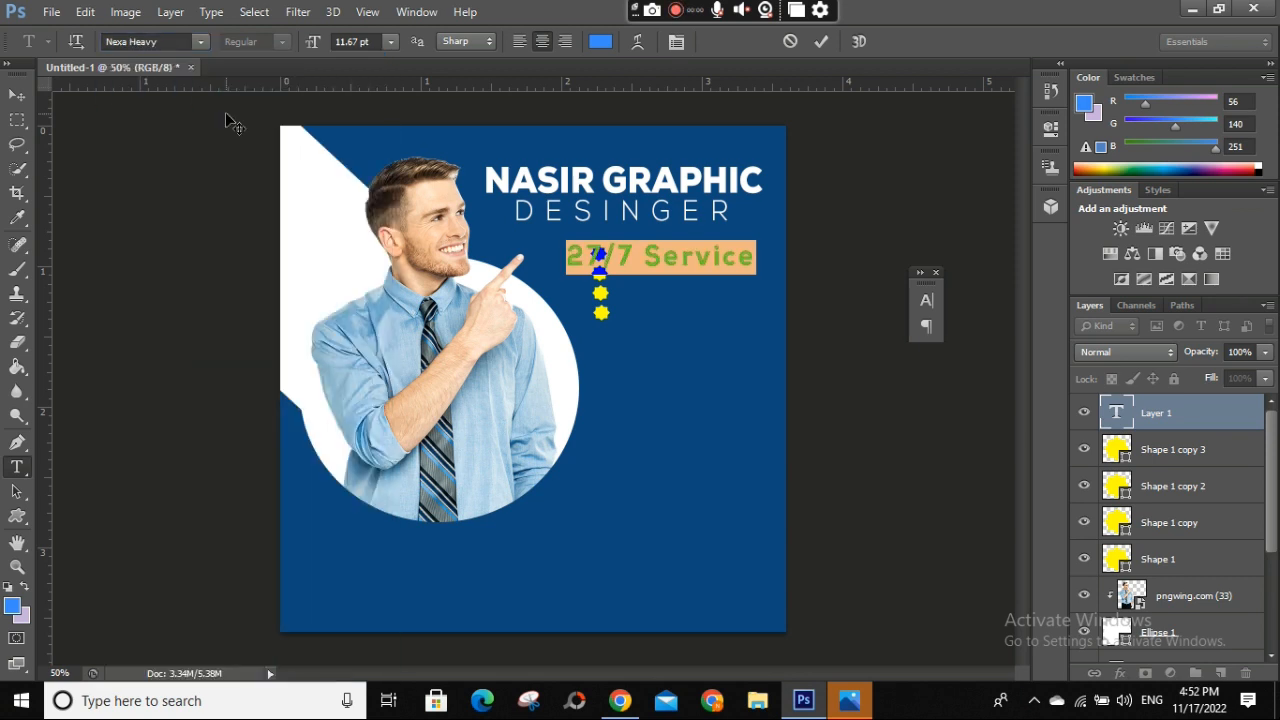
{"action": "left_click", "coordinate": [677, 41]}
{"action": "left_click", "coordinate": [677, 41]}
{"action": "left_click", "coordinate": [202, 42]}
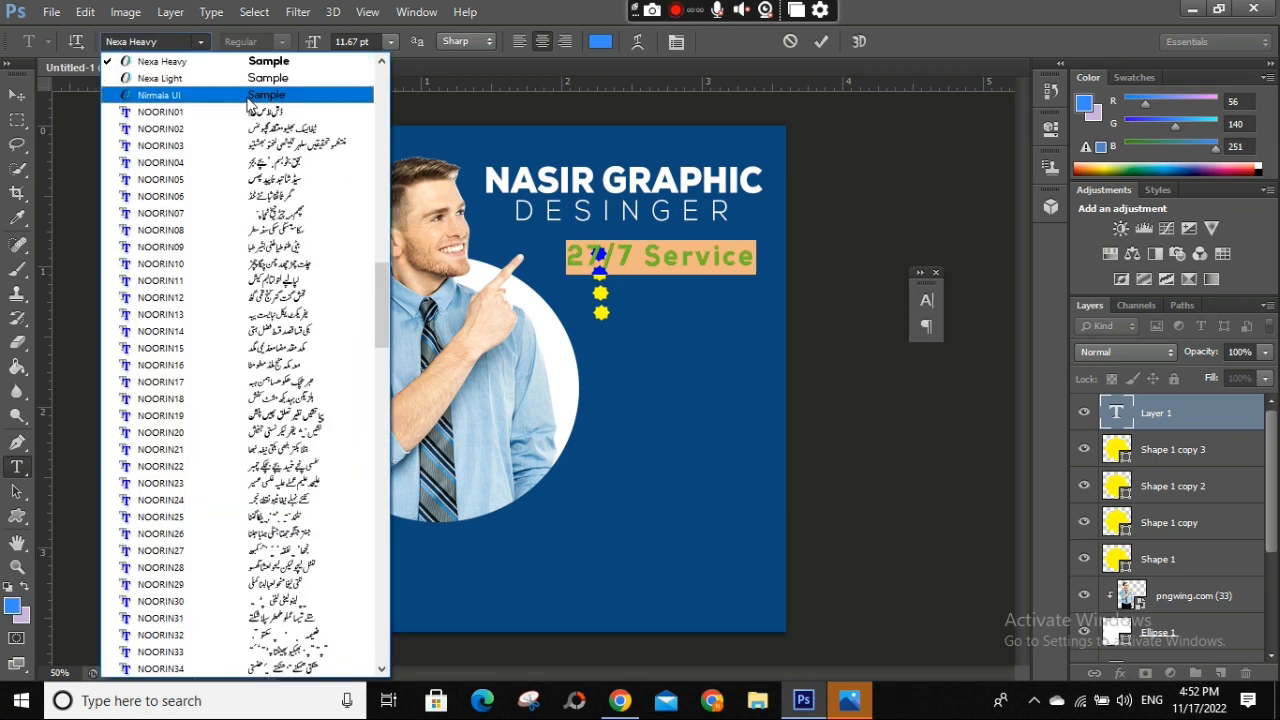
{"action": "left_click", "coordinate": [250, 97]}
{"action": "key", "text": "ctrl+t"}
{"action": "left_click_drag", "start_coordinate": [717, 388], "coordinate": [704, 392]}
{"action": "left_click_drag", "start_coordinate": [817, 361], "coordinate": [815, 366]}
{"action": "left_click", "coordinate": [872, 287]}
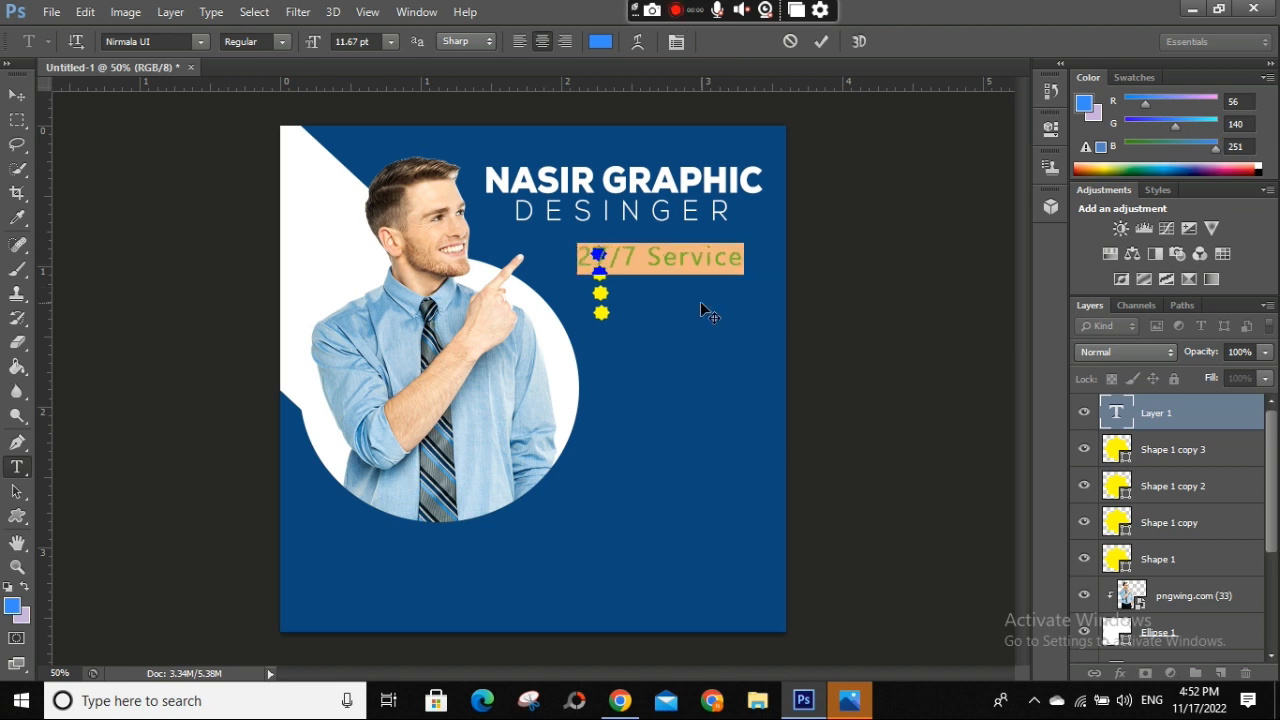
Step: Scale the "27/7 Service" text down and place it beside the first yellow seal
{"action": "left_click", "coordinate": [821, 41]}
{"action": "key", "text": "ctrl+t"}
{"action": "left_click_drag", "start_coordinate": [743, 274], "coordinate": [691, 264]}
{"action": "left_click_drag", "start_coordinate": [693, 255], "coordinate": [710, 249]}
{"action": "key", "text": "Return"}
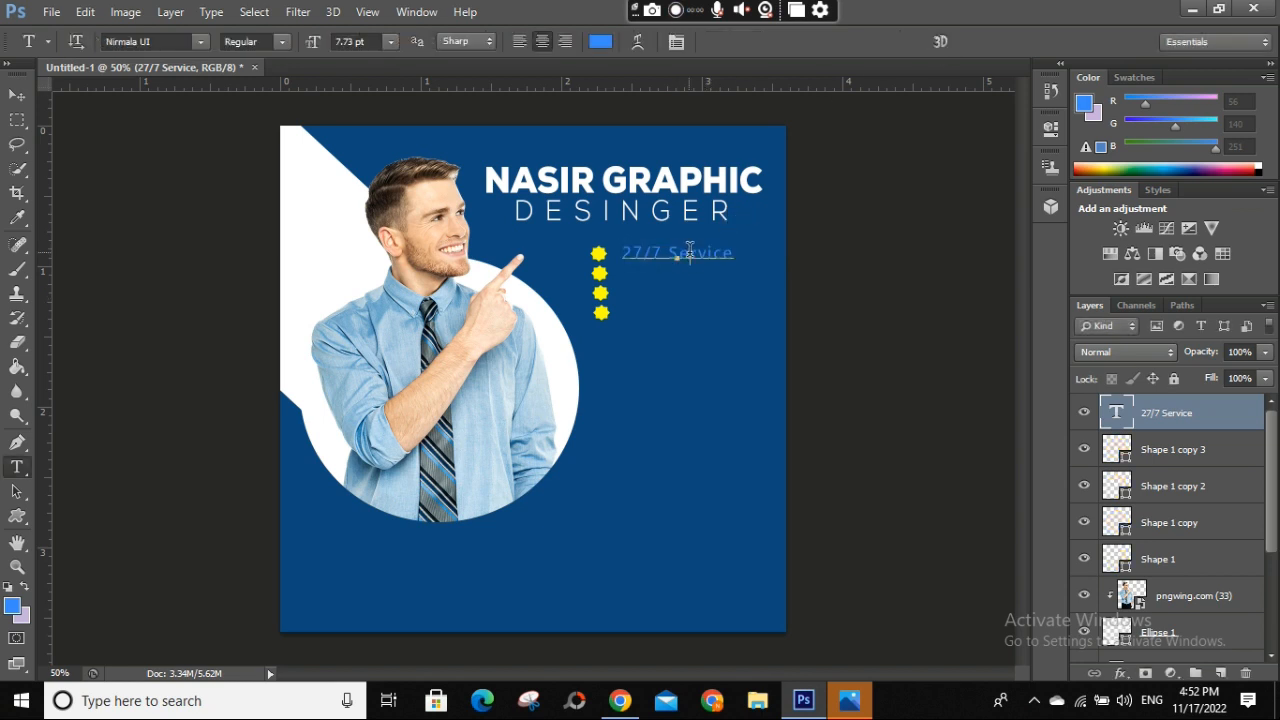
Step: Change the color of the "27/7 Service" text to white
{"action": "triple_click", "coordinate": [690, 252]}
{"action": "left_click", "coordinate": [601, 42]}
{"action": "left_click", "coordinate": [671, 108]}
{"action": "left_click", "coordinate": [1077, 99]}
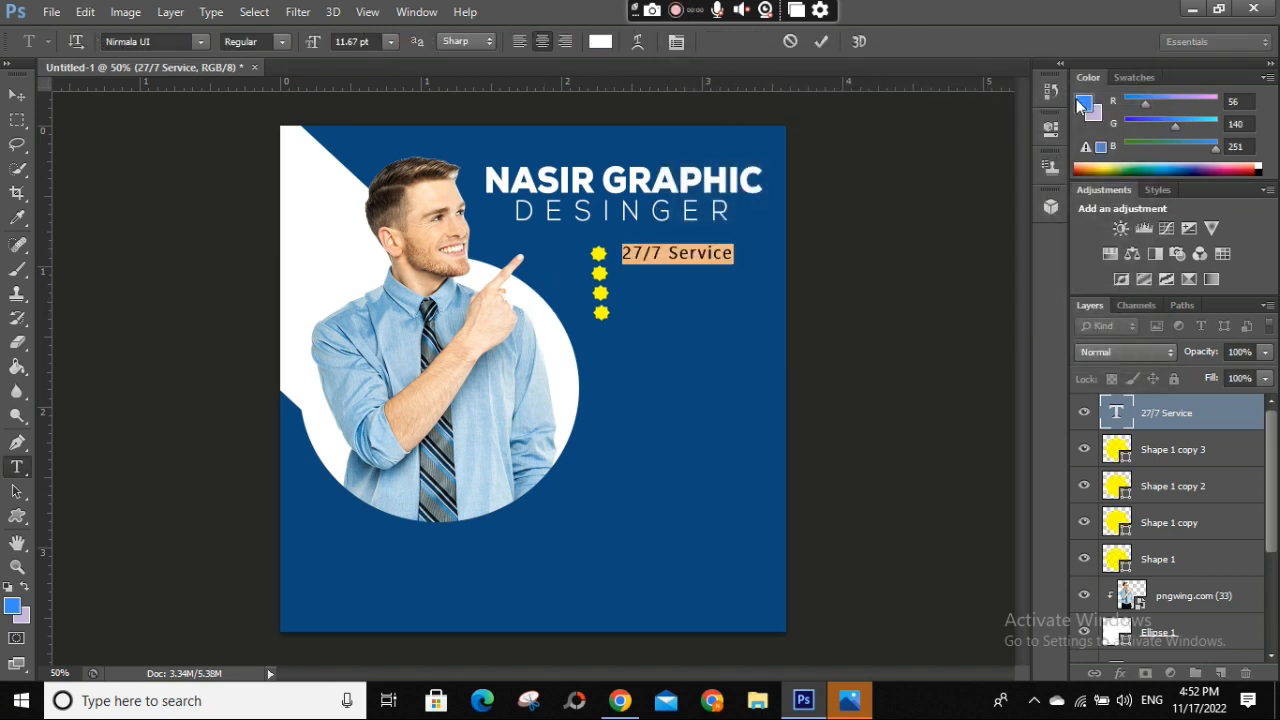
{"action": "left_click", "coordinate": [821, 41]}
Step: Duplicate the service text beside the second seal and change the copy to "Creative Design"
{"action": "left_click_drag", "start_coordinate": [679, 255], "coordinate": [677, 276]}
{"action": "triple_click", "coordinate": [675, 273]}
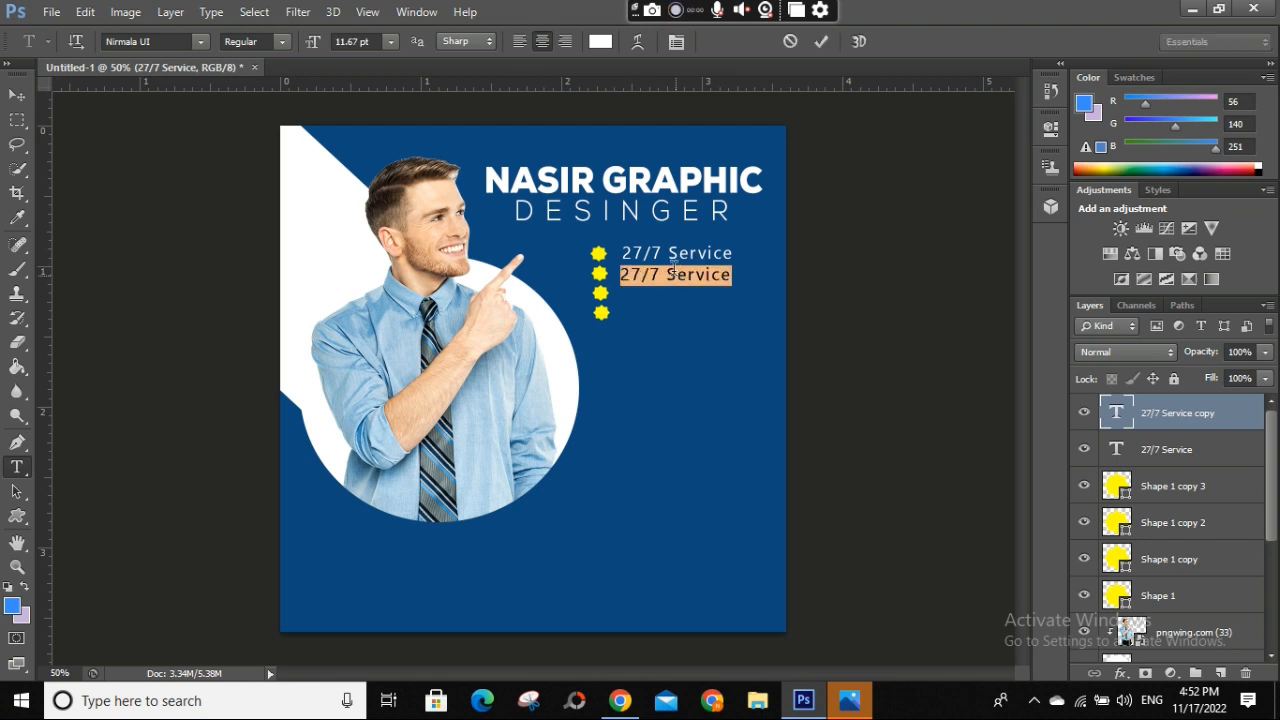
{"action": "type", "text": "cret"}
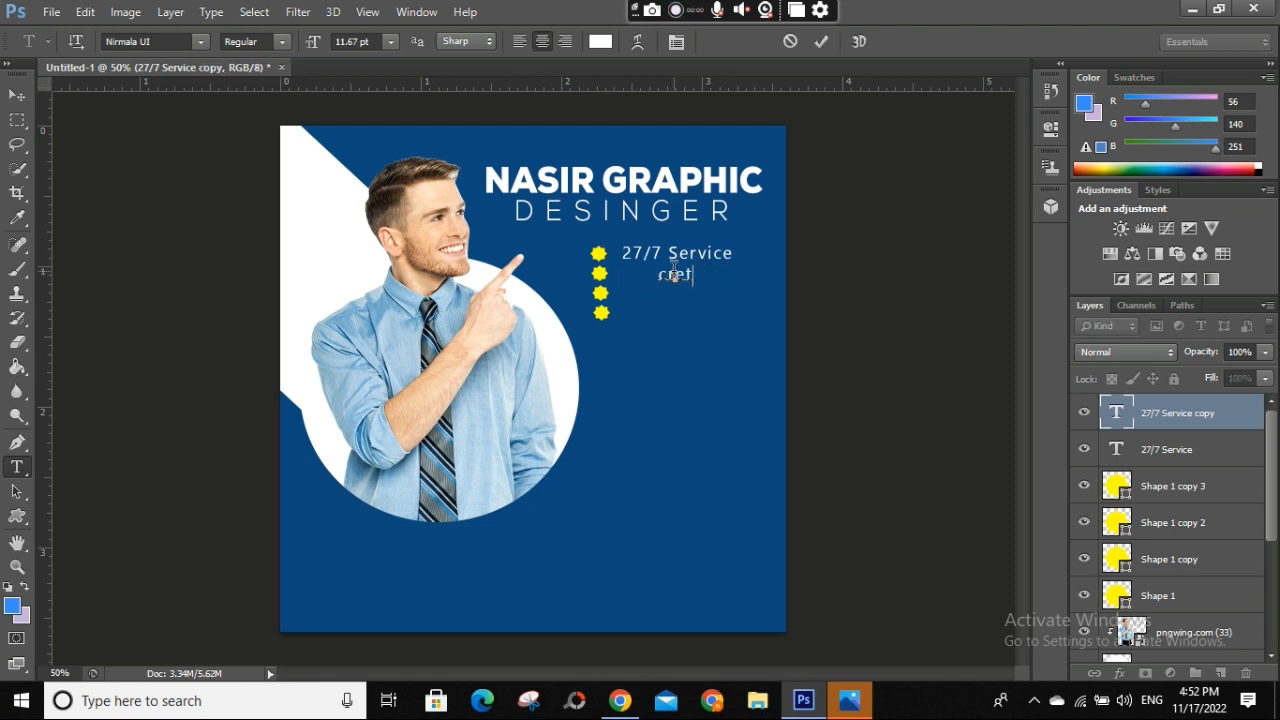
{"action": "type", "text": "tive Design"}
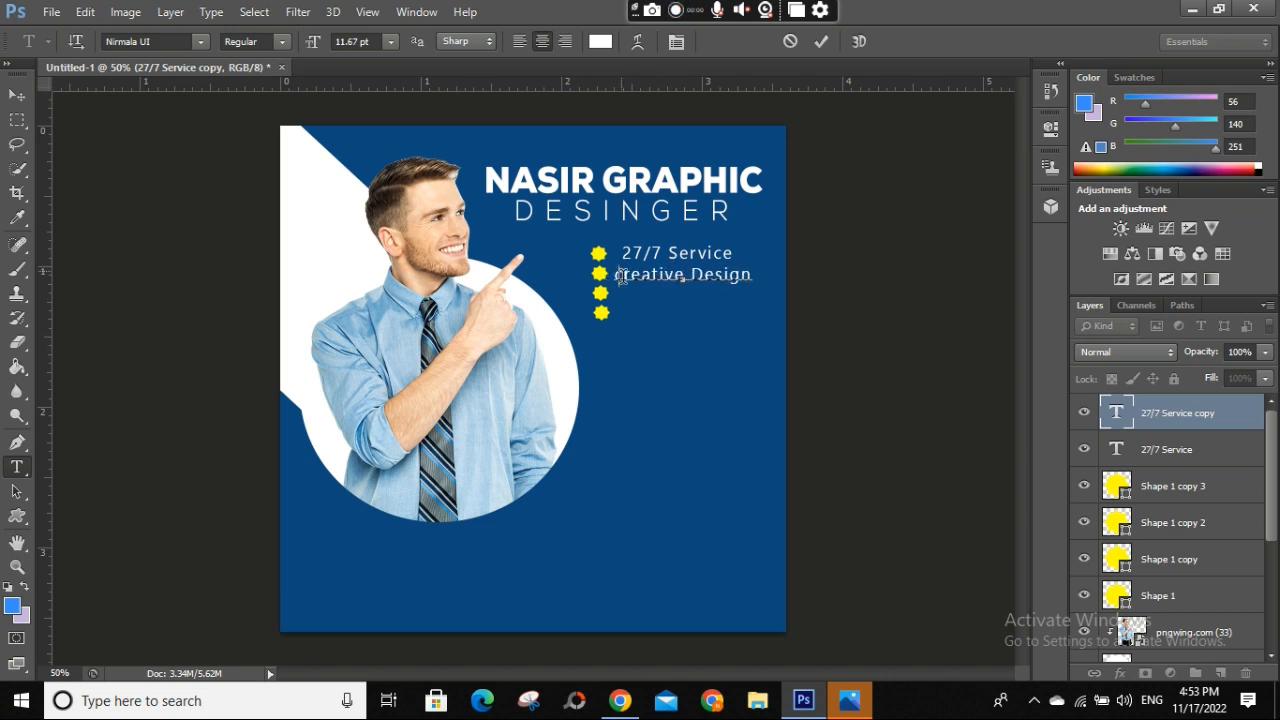
{"action": "left_click", "coordinate": [821, 41]}
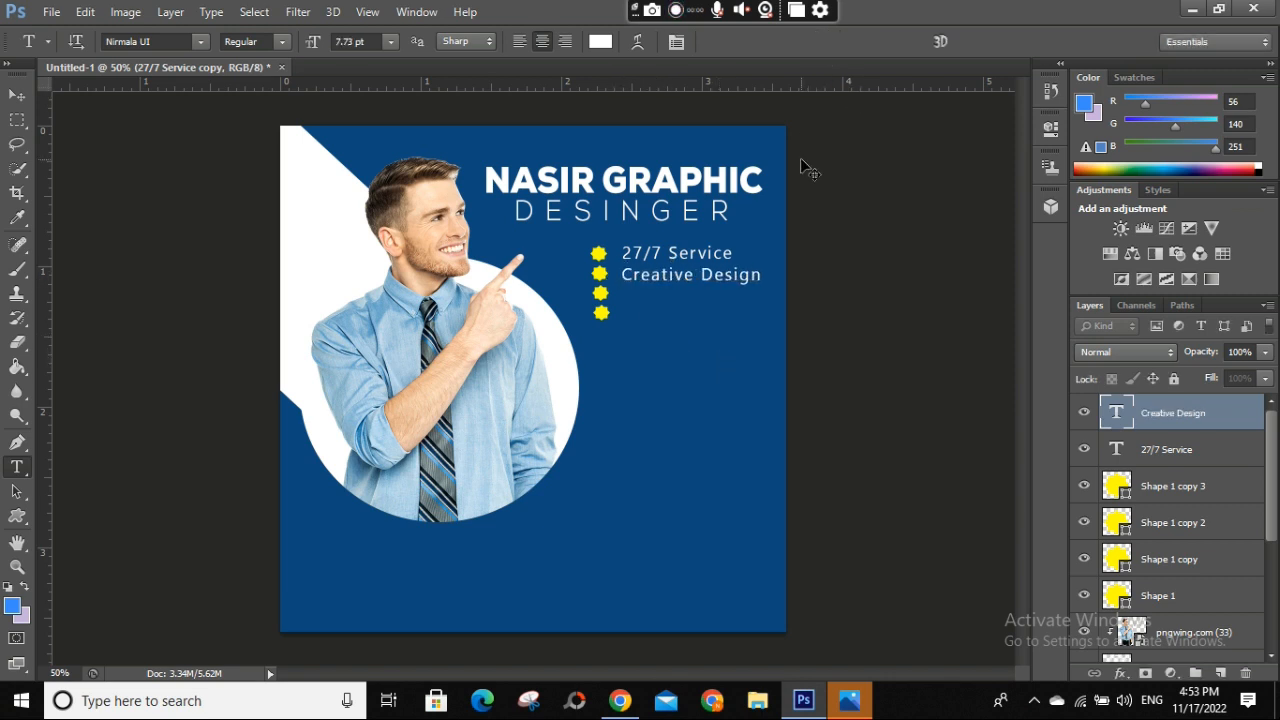
Step: Duplicate the "Creative Design" line beside the third seal and change the copy to "Beat Quality"
{"action": "left_click_drag", "start_coordinate": [662, 279], "coordinate": [662, 299]}
{"action": "triple_click", "coordinate": [662, 293]}
{"action": "key", "text": "BackSpace"}
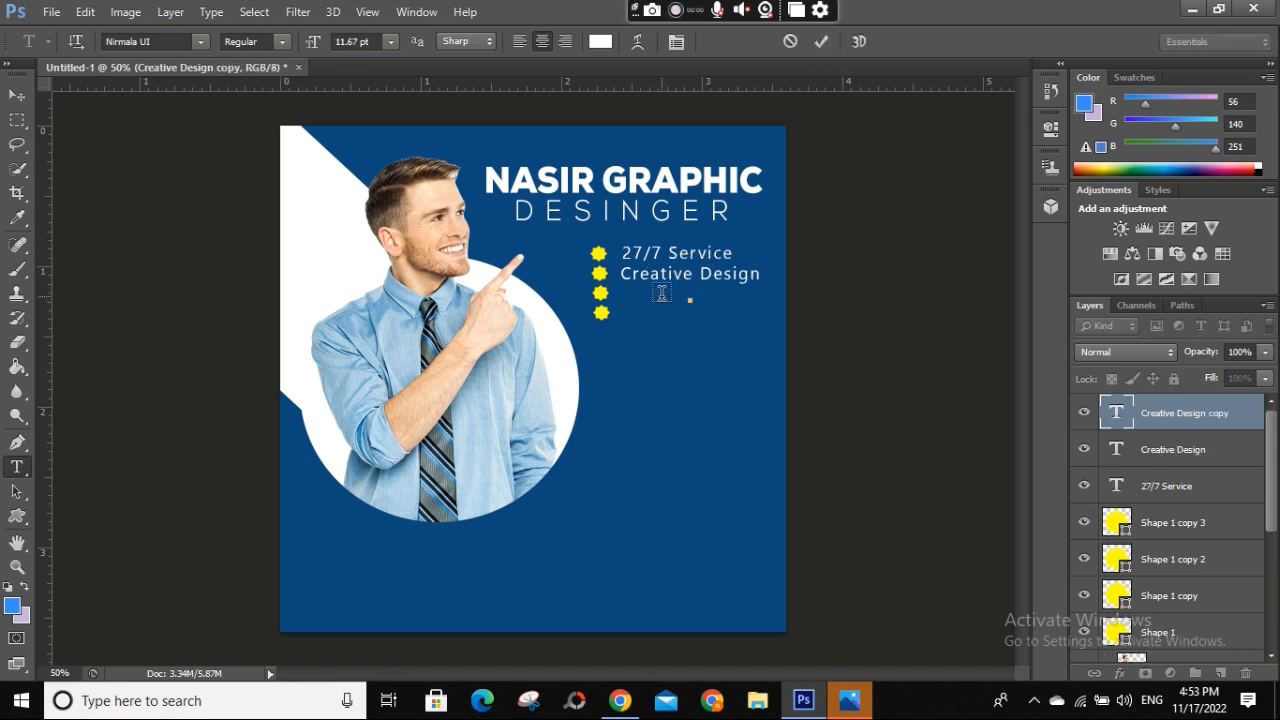
{"action": "type", "text": "Best Quality"}
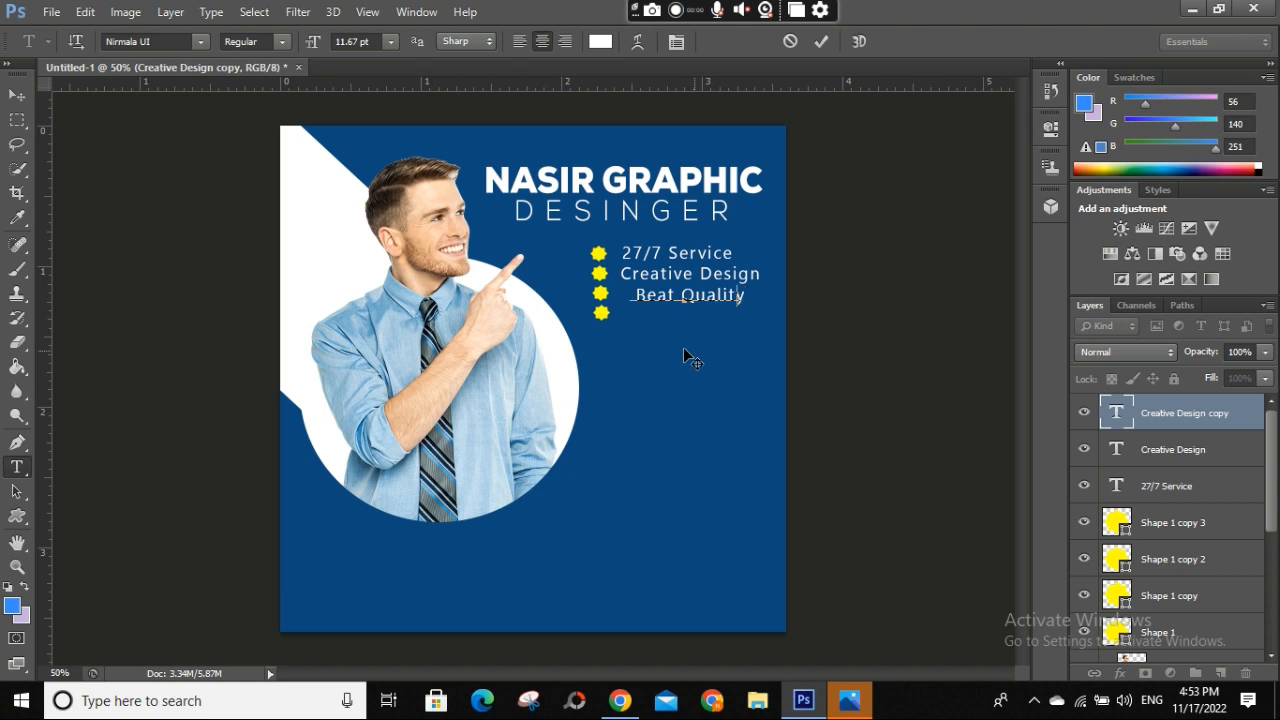
{"action": "left_click", "coordinate": [821, 41]}
Step: Duplicate the "Beat Quality" line beside the fourth seal and change the copy to "PNG- PSD JPG file"
{"action": "left_click_drag", "start_coordinate": [688, 303], "coordinate": [688, 323]}
{"action": "triple_click", "coordinate": [690, 313]}
{"action": "type", "text": "PNG- PSD"}
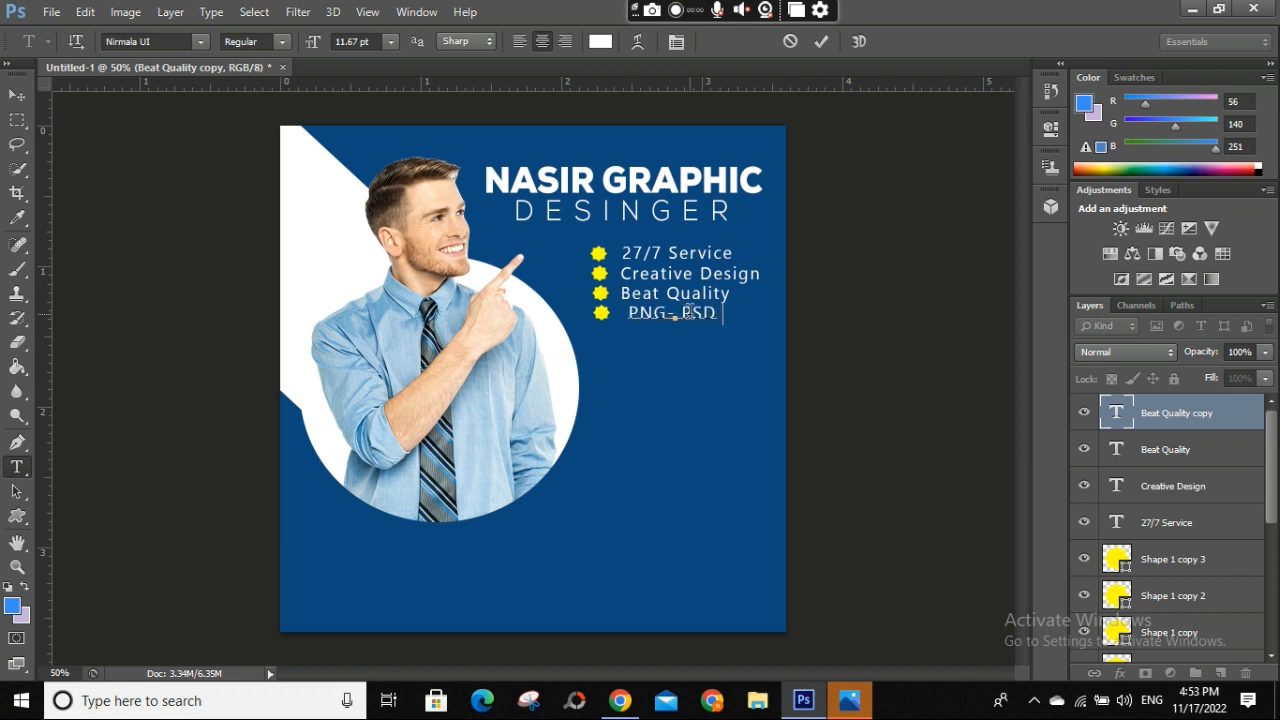
{"action": "type", "text": " JPG file"}
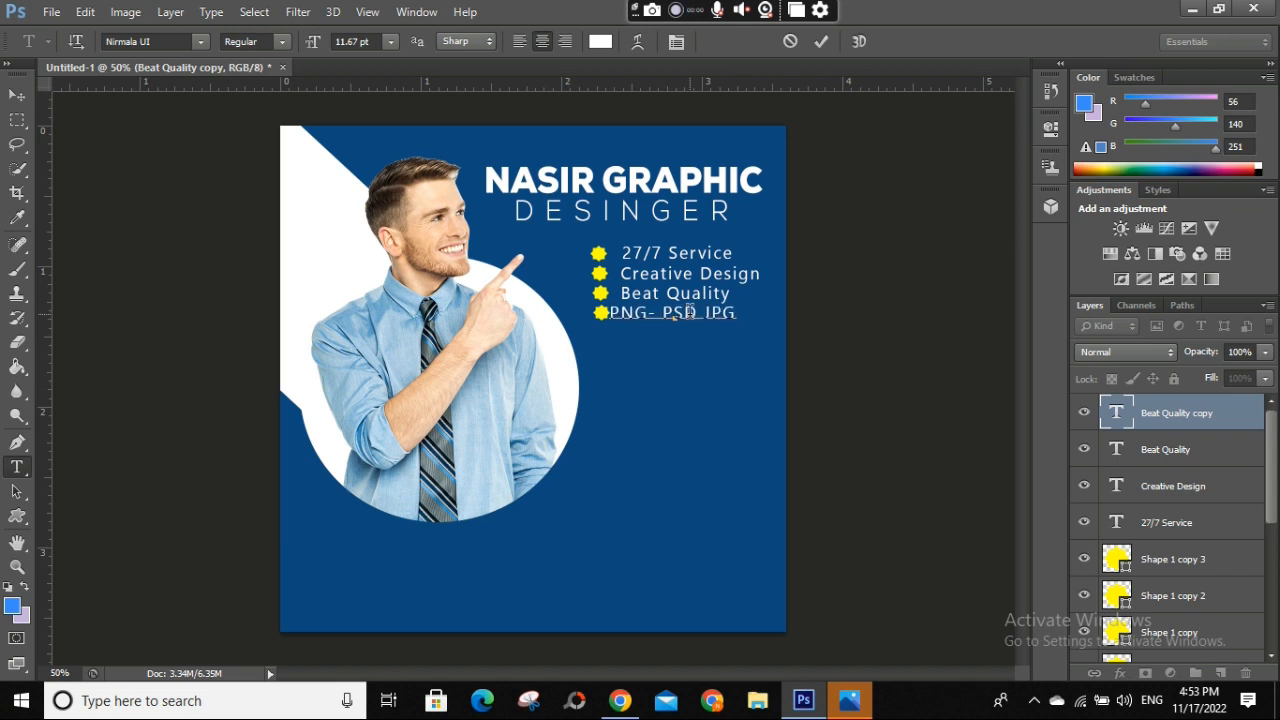
{"action": "left_click_drag", "start_coordinate": [690, 351], "coordinate": [702, 352]}
{"action": "left_click", "coordinate": [822, 42]}
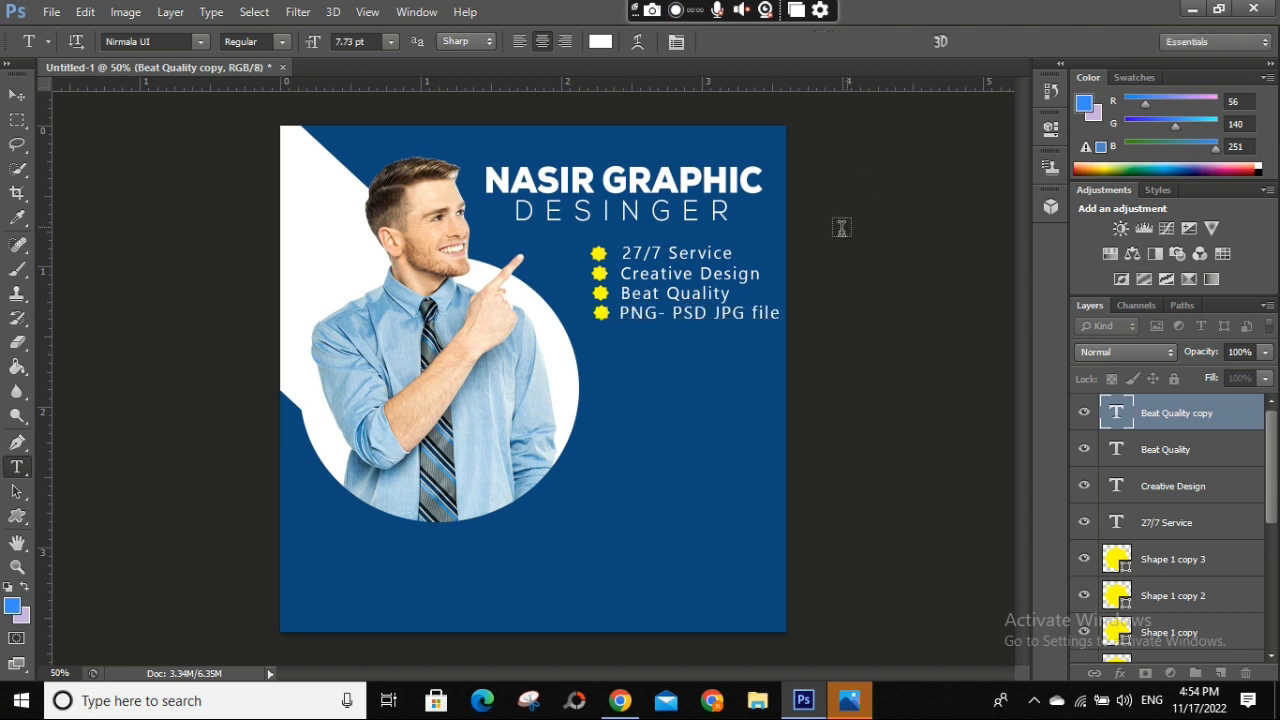
Step: Scale the "PNG- PSD JPG file" line down to match the width of the "Creative Design" line
{"action": "key", "text": "ctrl+t"}
{"action": "left_click_drag", "start_coordinate": [781, 325], "coordinate": [760, 320]}
{"action": "key", "text": "Return"}
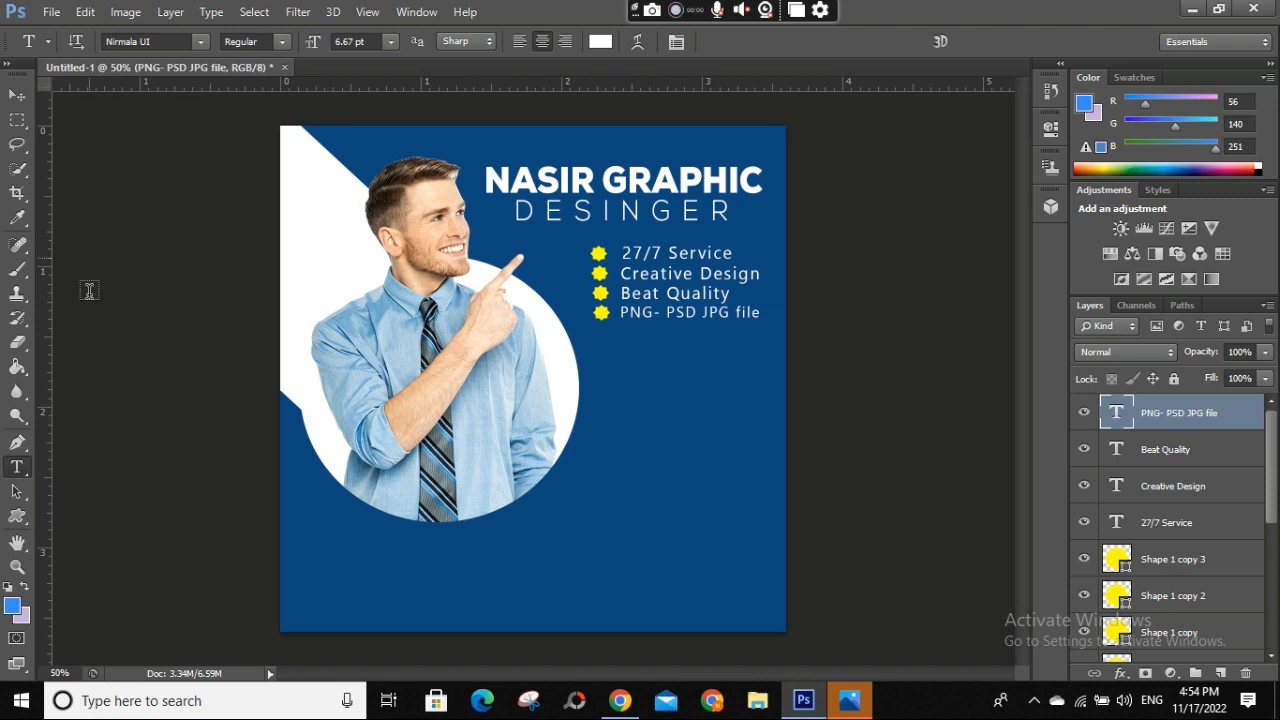
Step: Place the red brush stroke image pngwing.com (20), scale it down and position it below the bulleted list
{"action": "left_click", "coordinate": [17, 515]}
{"action": "left_click", "coordinate": [51, 11]}
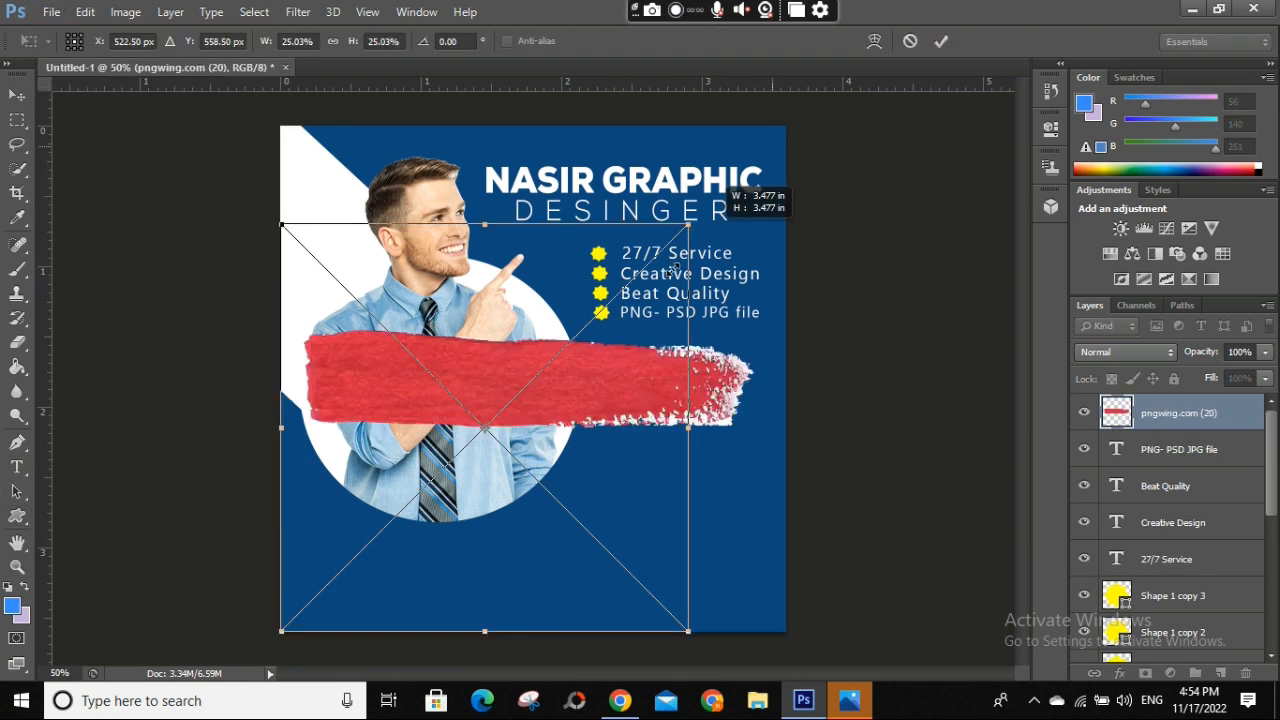
{"action": "left_click_drag", "start_coordinate": [726, 229], "coordinate": [429, 534]}
{"action": "left_click_drag", "start_coordinate": [416, 630], "coordinate": [737, 418]}
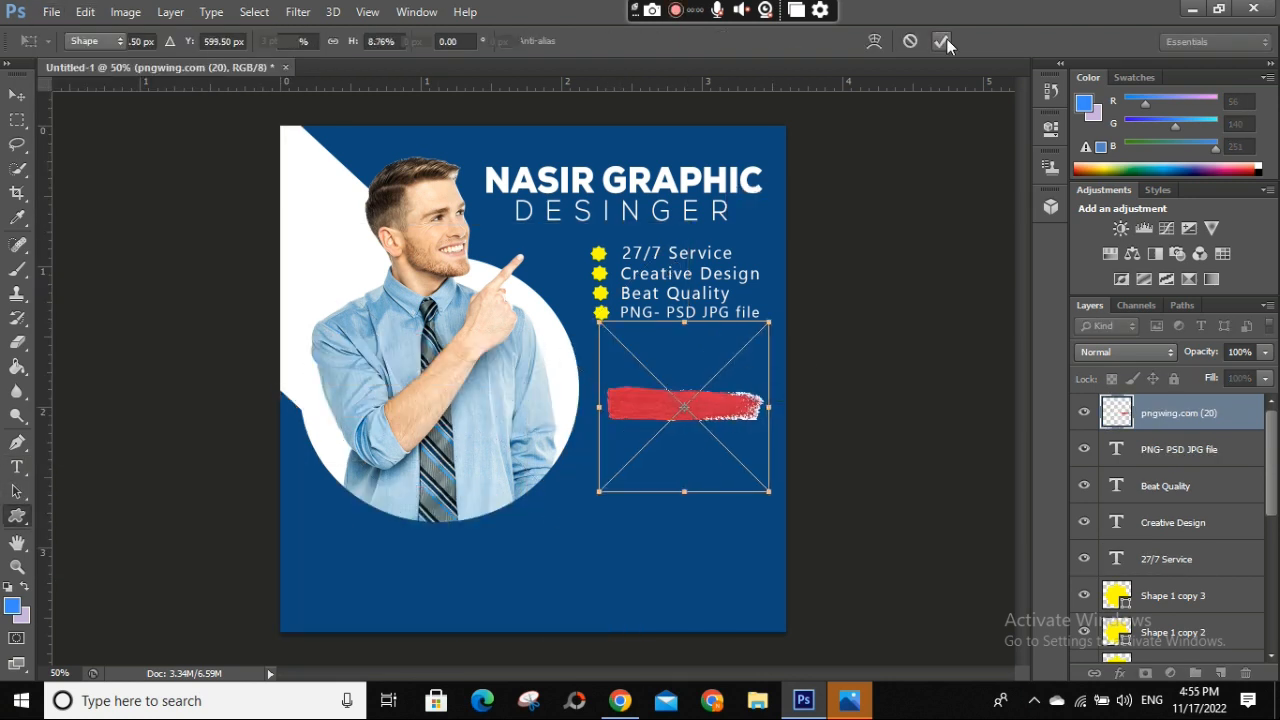
{"action": "key", "text": "Return"}
Step: Duplicate the red brush stroke and flip the copy horizontally over the original
{"action": "key", "text": "ctrl+j"}
{"action": "key", "text": "ctrl+t"}
{"action": "right_click", "coordinate": [703, 412]}
{"action": "left_click", "coordinate": [757, 376]}
{"action": "left_click_drag", "start_coordinate": [723, 410], "coordinate": [723, 409]}
{"action": "left_click", "coordinate": [942, 41]}
Step: Rasterize the flipped brush stroke copy for use with the Eraser tool
{"action": "key", "text": "e"}
{"action": "left_click", "coordinate": [651, 410]}
{"action": "left_click", "coordinate": [589, 282]}
Step: Merge the two brush stroke layers and move the merged stroke up, closer to the bulleted list
{"action": "key", "text": "t"}
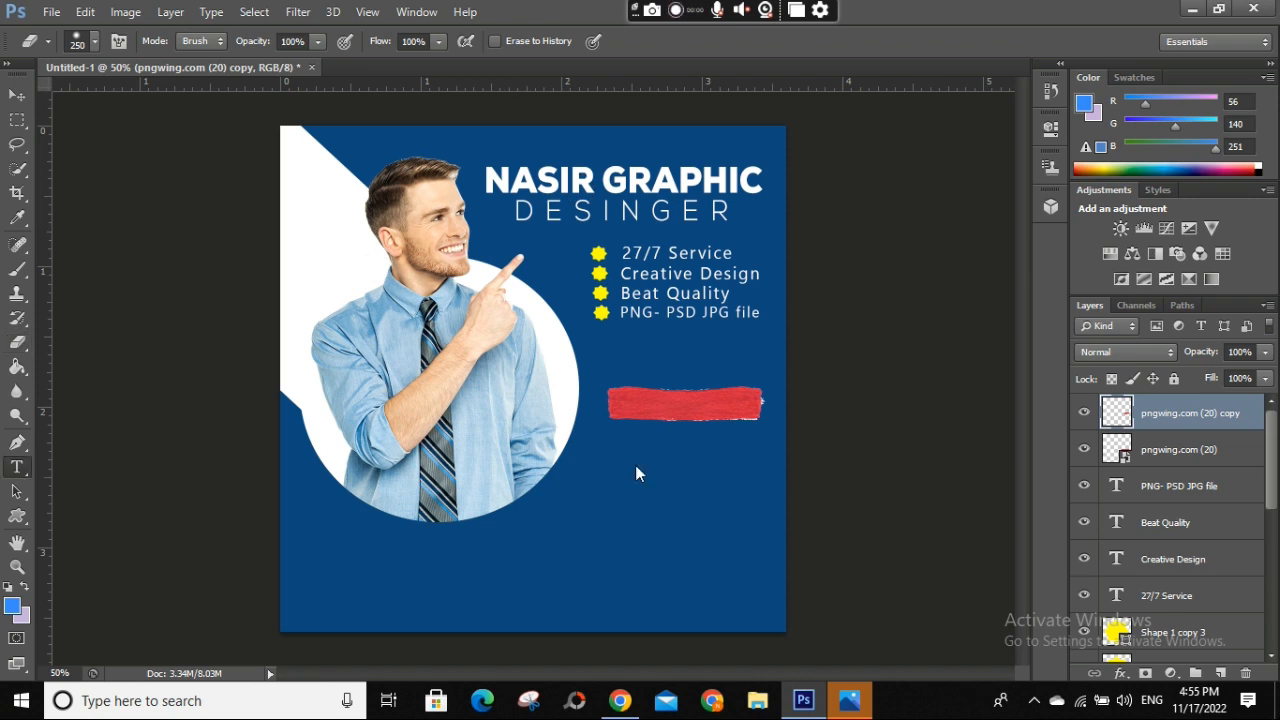
{"action": "left_click", "coordinate": [1195, 450], "text": "shift"}
{"action": "right_click", "coordinate": [1195, 450]}
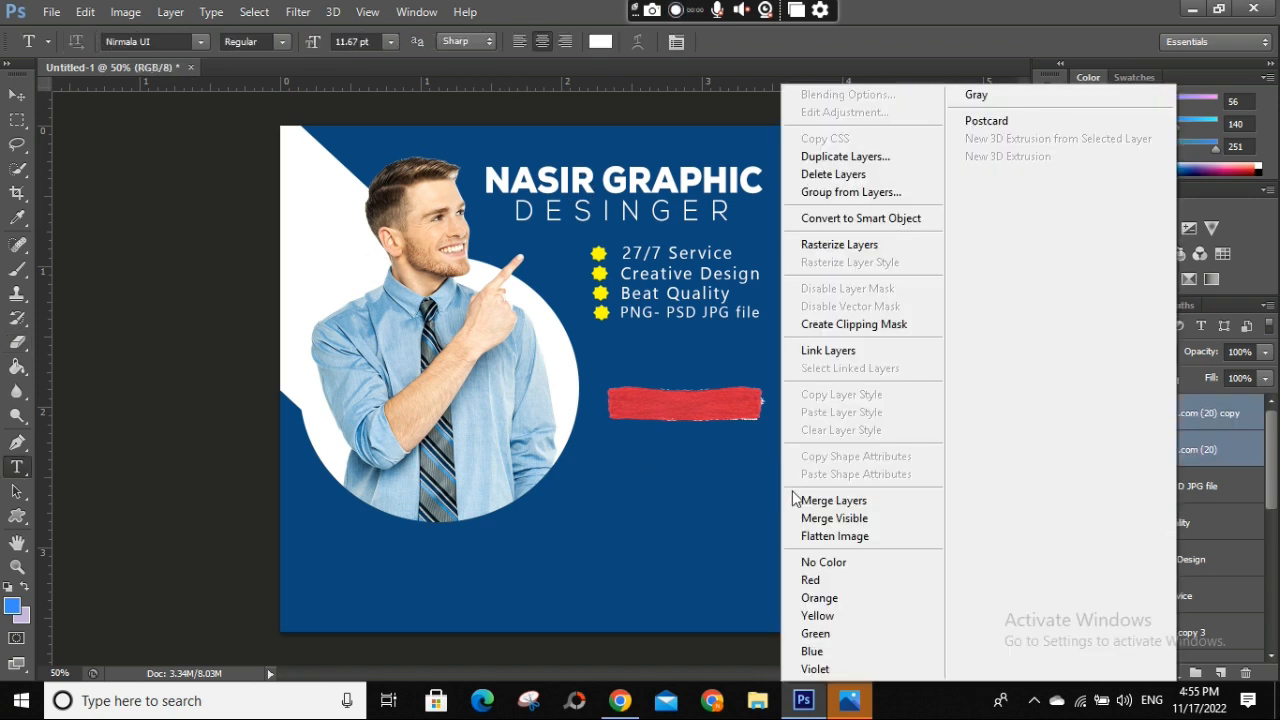
{"action": "left_click", "coordinate": [810, 491]}
{"action": "left_click_drag", "start_coordinate": [714, 431], "coordinate": [706, 393]}
Step: Add the text "SERVICE" and center it on the red brush stroke
{"action": "left_click", "coordinate": [614, 448]}
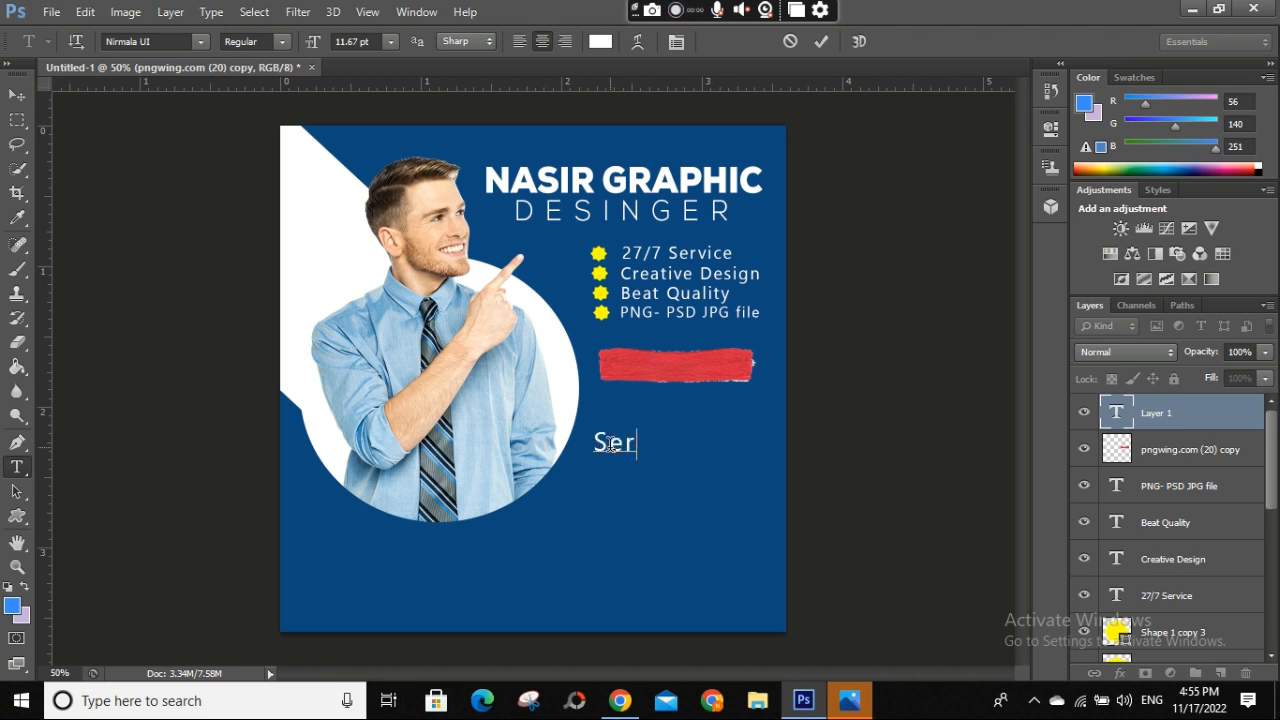
{"action": "type", "text": "SERVICE"}
{"action": "left_click_drag", "start_coordinate": [650, 470], "coordinate": [702, 436]}
Step: Change the font of the "SERVICE" text to Nexa Bold
{"action": "left_click_drag", "start_coordinate": [735, 366], "coordinate": [620, 366]}
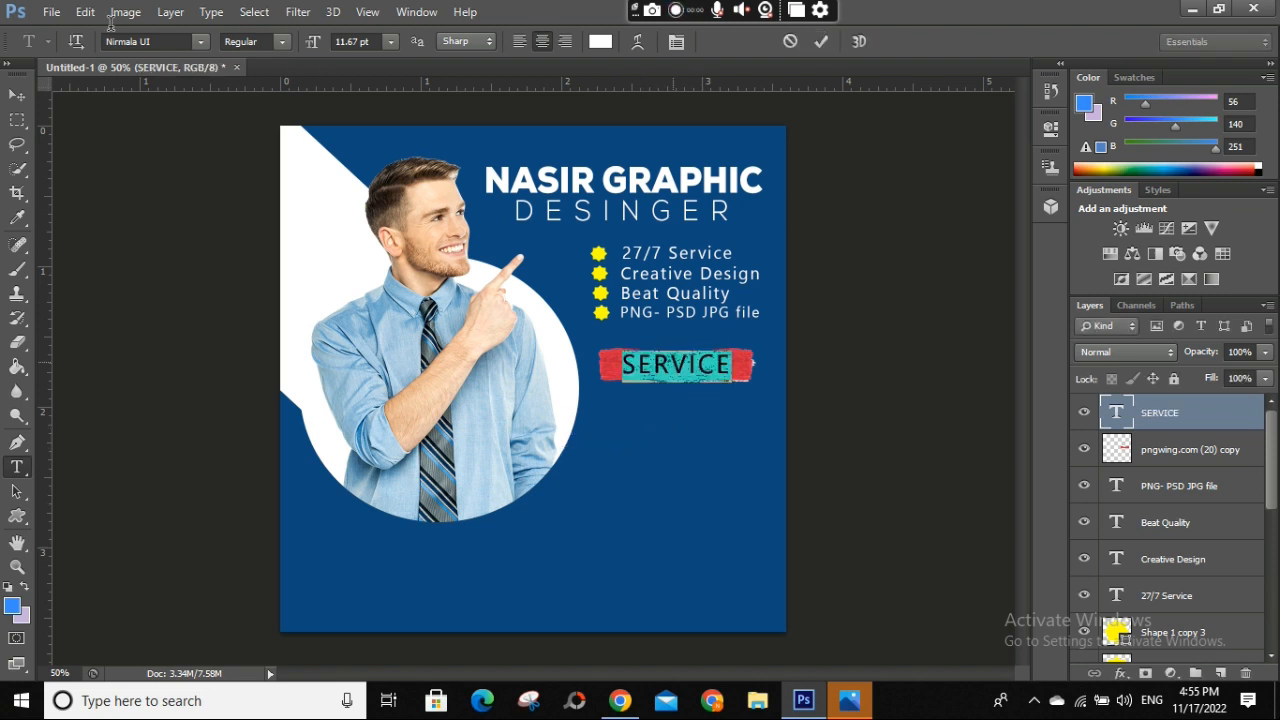
{"action": "left_click", "coordinate": [200, 41]}
{"action": "scroll", "coordinate": [240, 200], "scroll_direction": "up", "scroll_amount": 5}
{"action": "left_click", "coordinate": [241, 143]}
{"action": "key", "text": "ctrl+h"}
{"action": "key", "text": "ctrl+Return"}
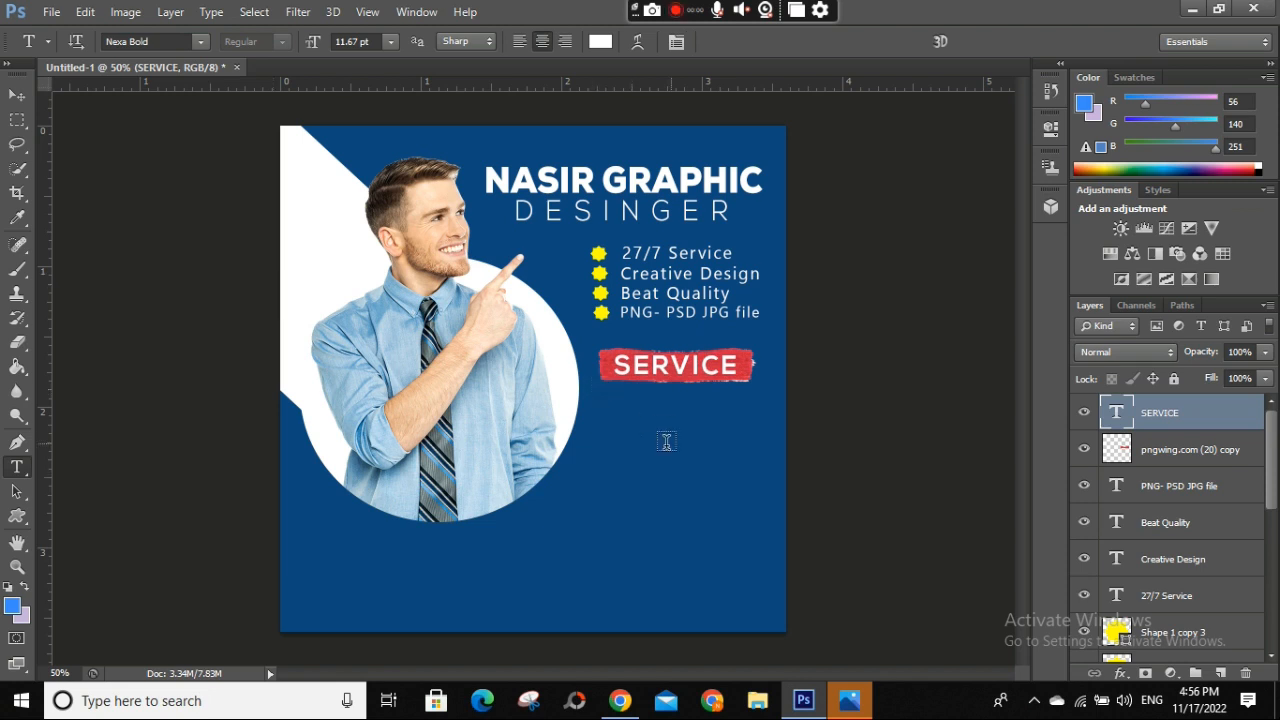
Step: Draw a custom square shape as a bar about 350 x 64 px below the "SERVICE" label
{"action": "left_click", "coordinate": [16, 515]}
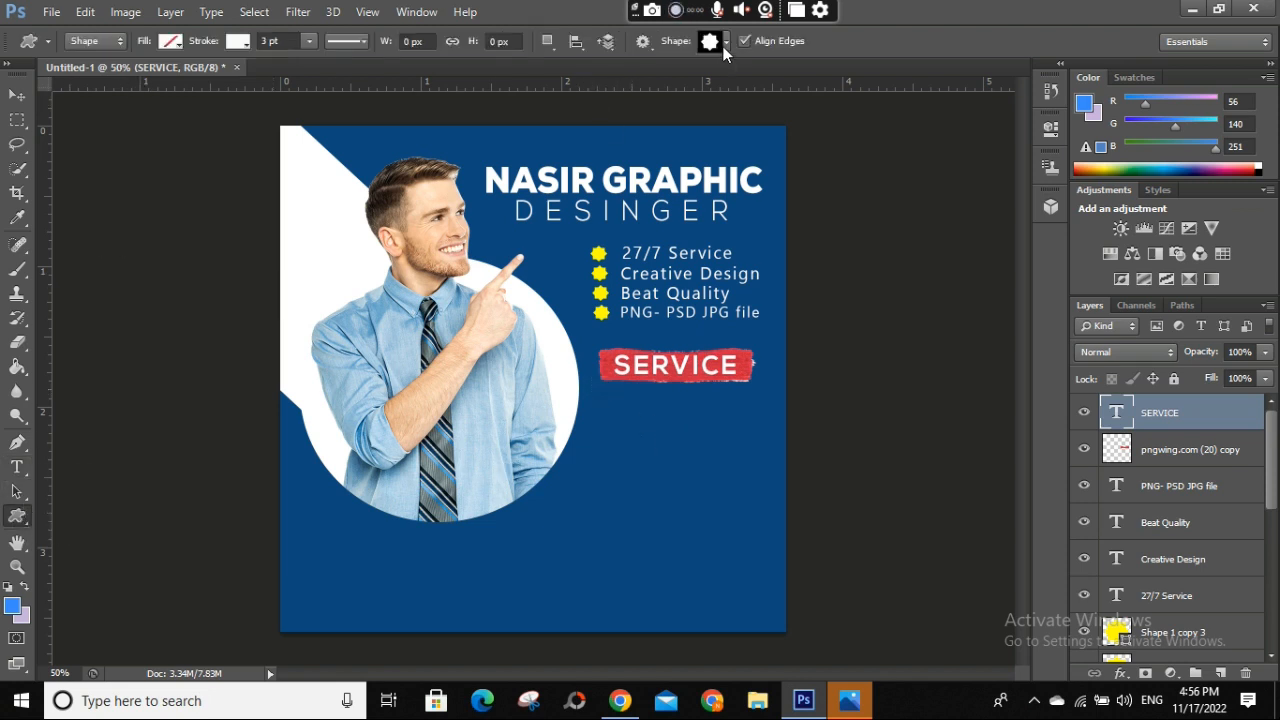
{"action": "left_click", "coordinate": [714, 41]}
{"action": "left_click_drag", "start_coordinate": [943, 147], "coordinate": [944, 223]}
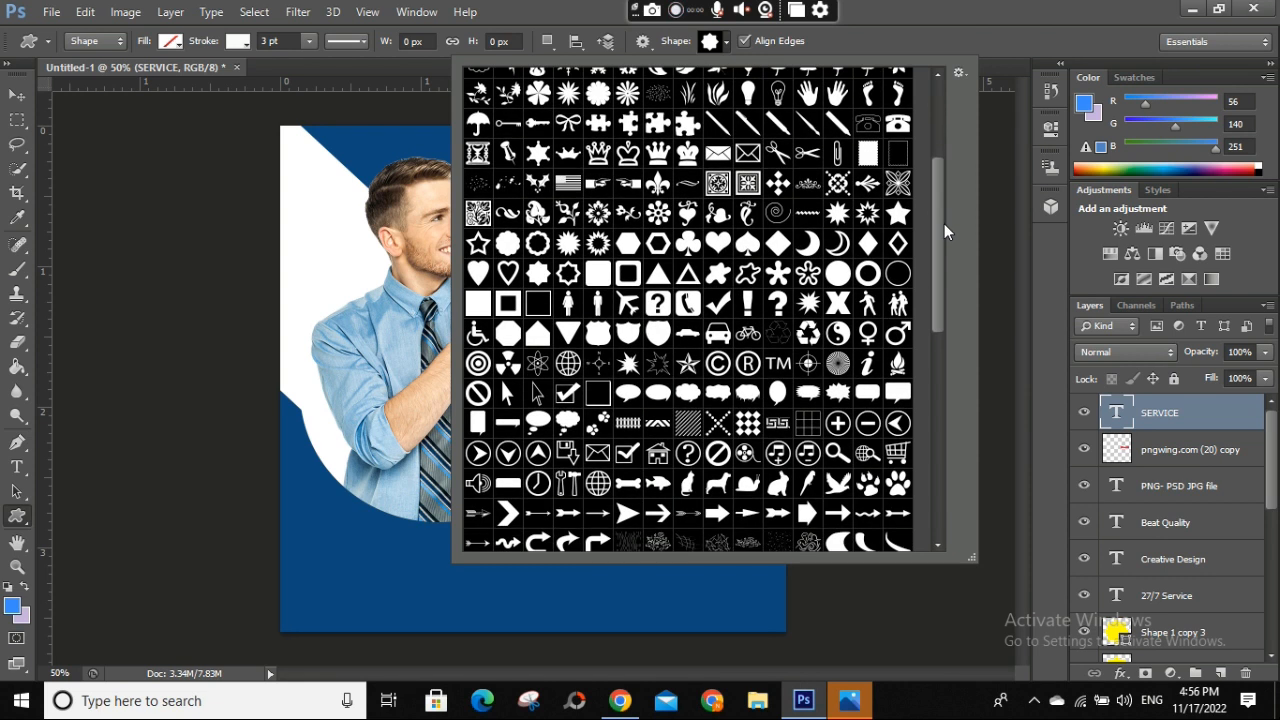
{"action": "double_click", "coordinate": [594, 273]}
{"action": "left_click", "coordinate": [609, 397]}
{"action": "key", "text": "Escape"}
{"action": "left_click_drag", "start_coordinate": [609, 397], "coordinate": [771, 426]}
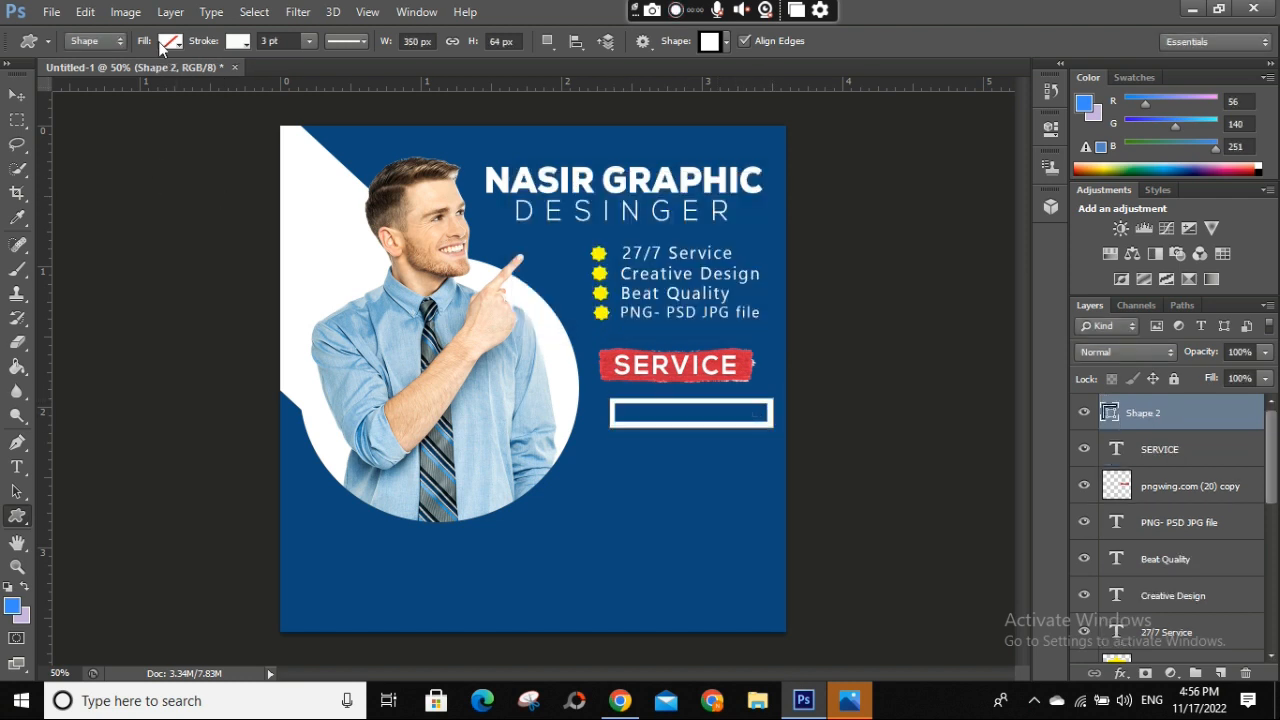
Step: Give the bar a yellow fill and no stroke, and shift it slightly left under the "SERVICE" label
{"action": "left_click", "coordinate": [161, 43]}
{"action": "left_click", "coordinate": [90, 149]}
{"action": "left_click", "coordinate": [239, 43]}
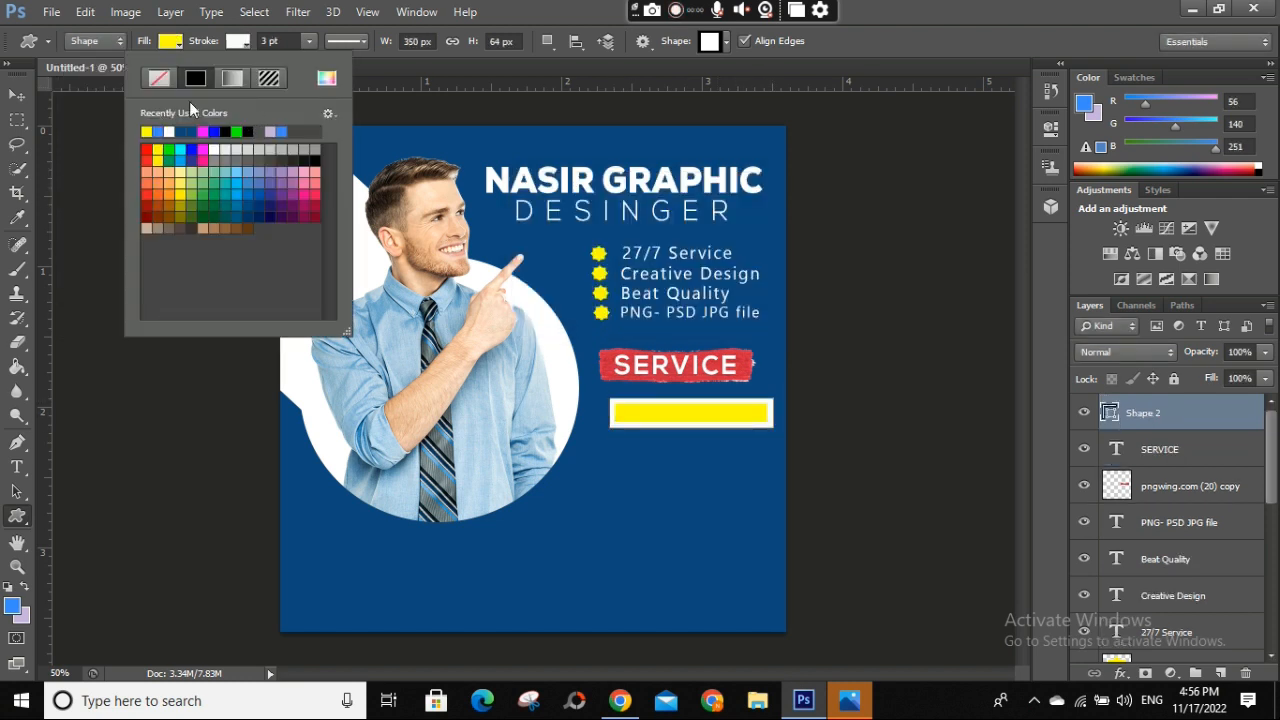
{"action": "left_click", "coordinate": [159, 78]}
{"action": "key", "text": "v"}
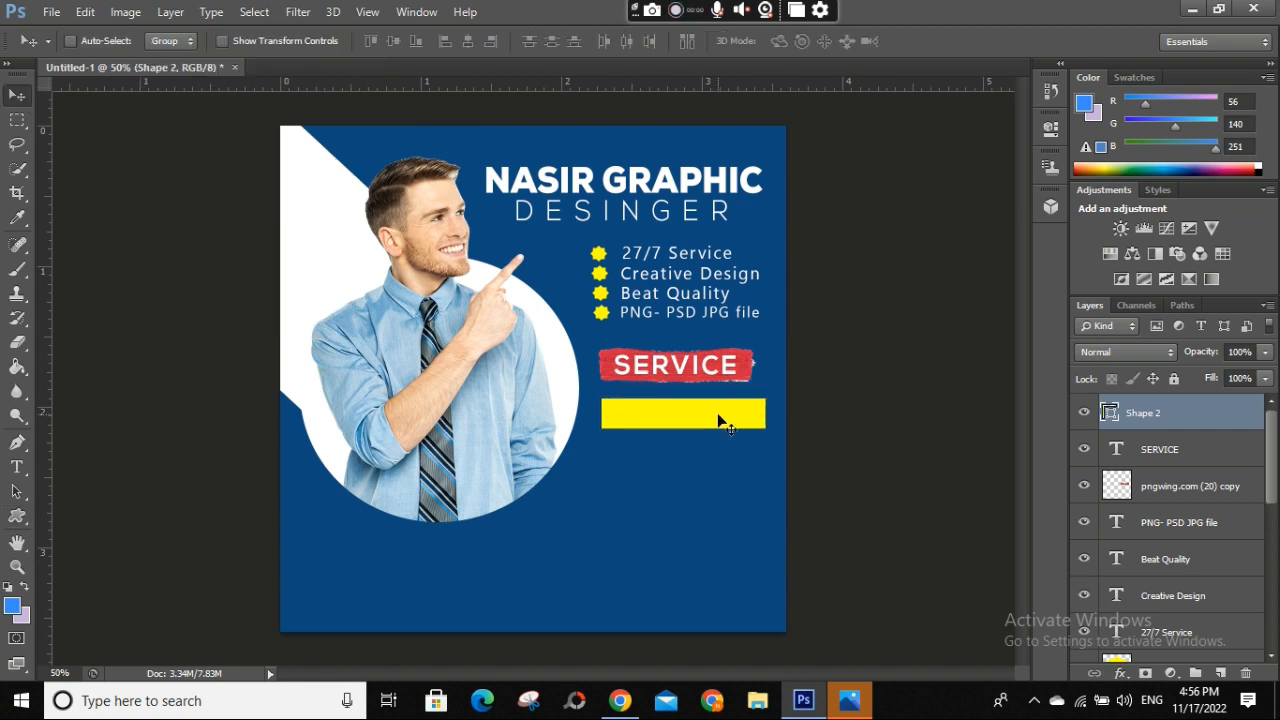
{"action": "key", "text": "ctrl+plus"}
{"action": "key", "text": "ctrl+plus"}
{"action": "key", "text": "ctrl+plus"}
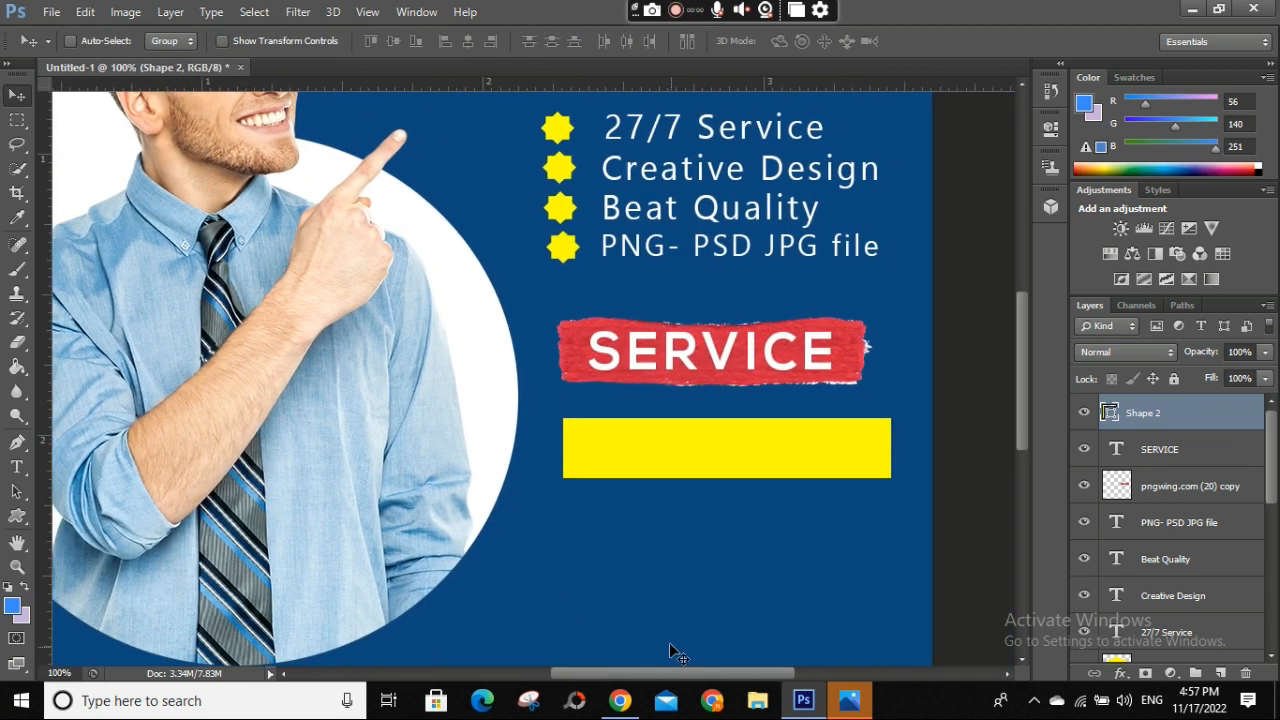
{"action": "key", "text": "m"}
{"action": "left_click_drag", "start_coordinate": [555, 351], "coordinate": [608, 400]}
{"action": "key", "text": "ctrl+t"}
{"action": "left_click", "coordinate": [944, 43]}
{"action": "key", "text": "ctrl+d"}
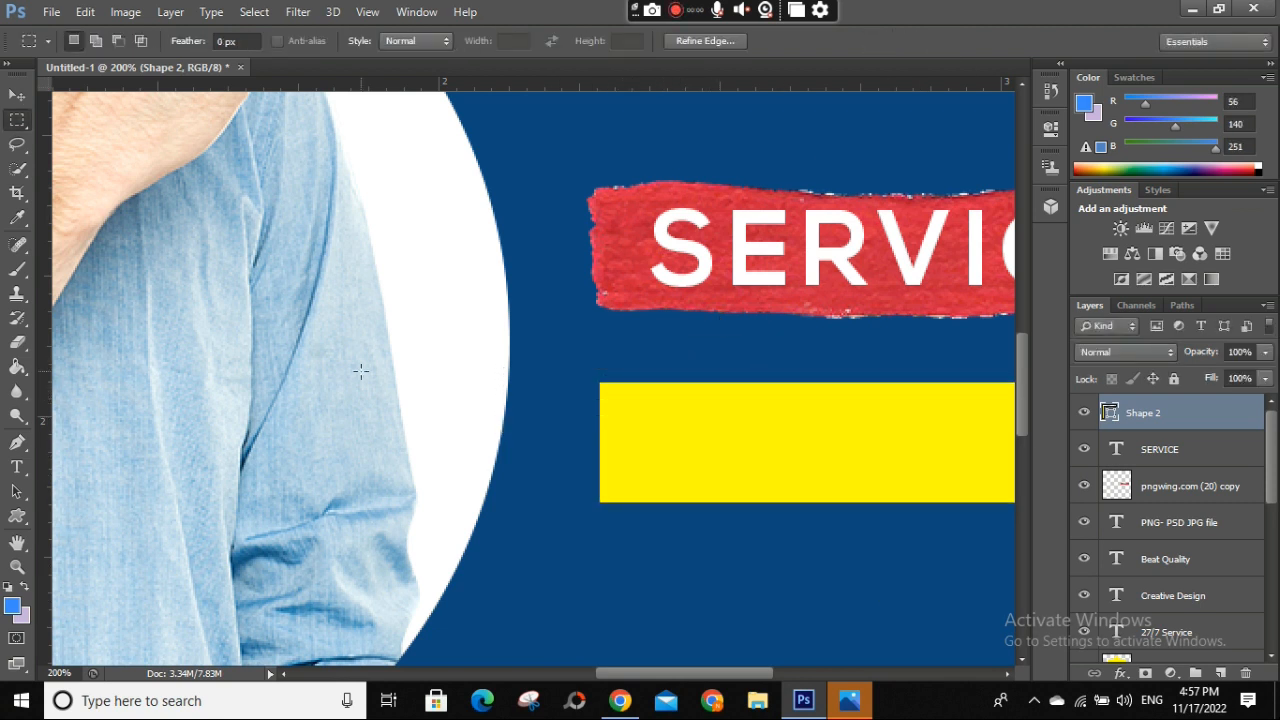
Step: Outline the left end of the yellow bar with the Polygonal Lasso, cutting diagonally across both corners to a central point
{"action": "right_click", "coordinate": [17, 144]}
{"action": "left_click", "coordinate": [80, 163]}
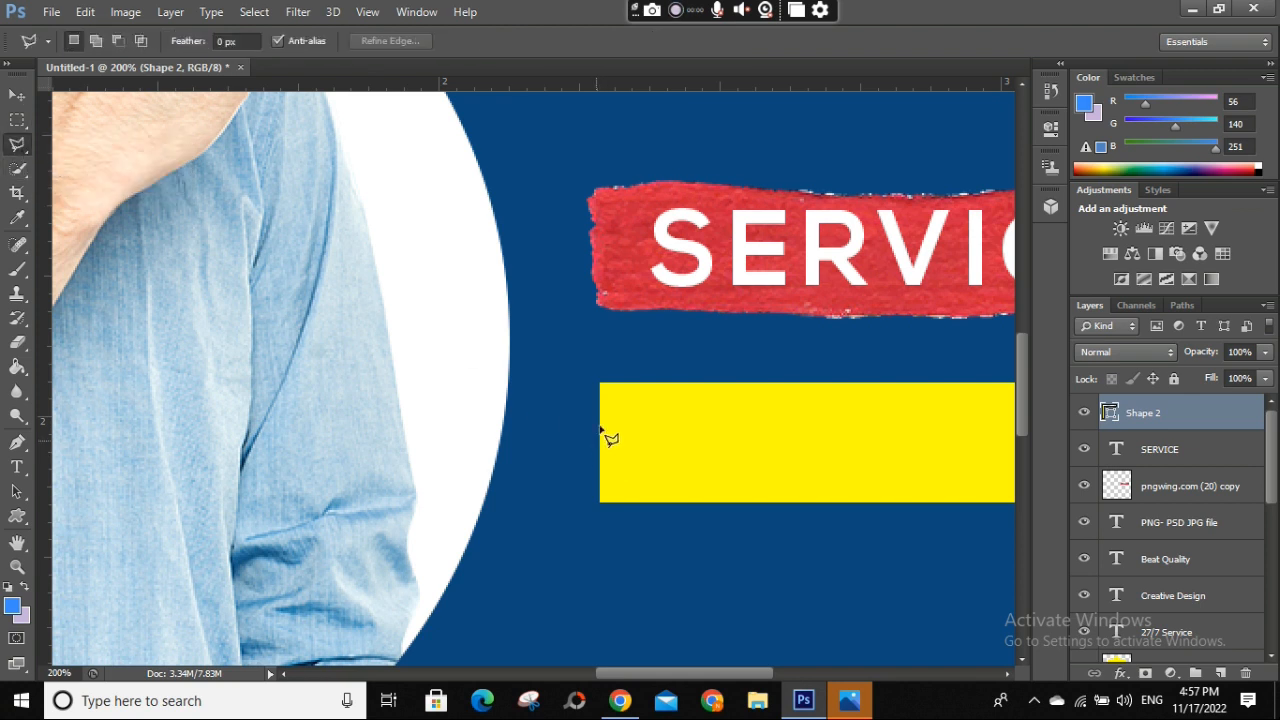
{"action": "left_click", "coordinate": [557, 439]}
{"action": "left_click", "coordinate": [566, 505]}
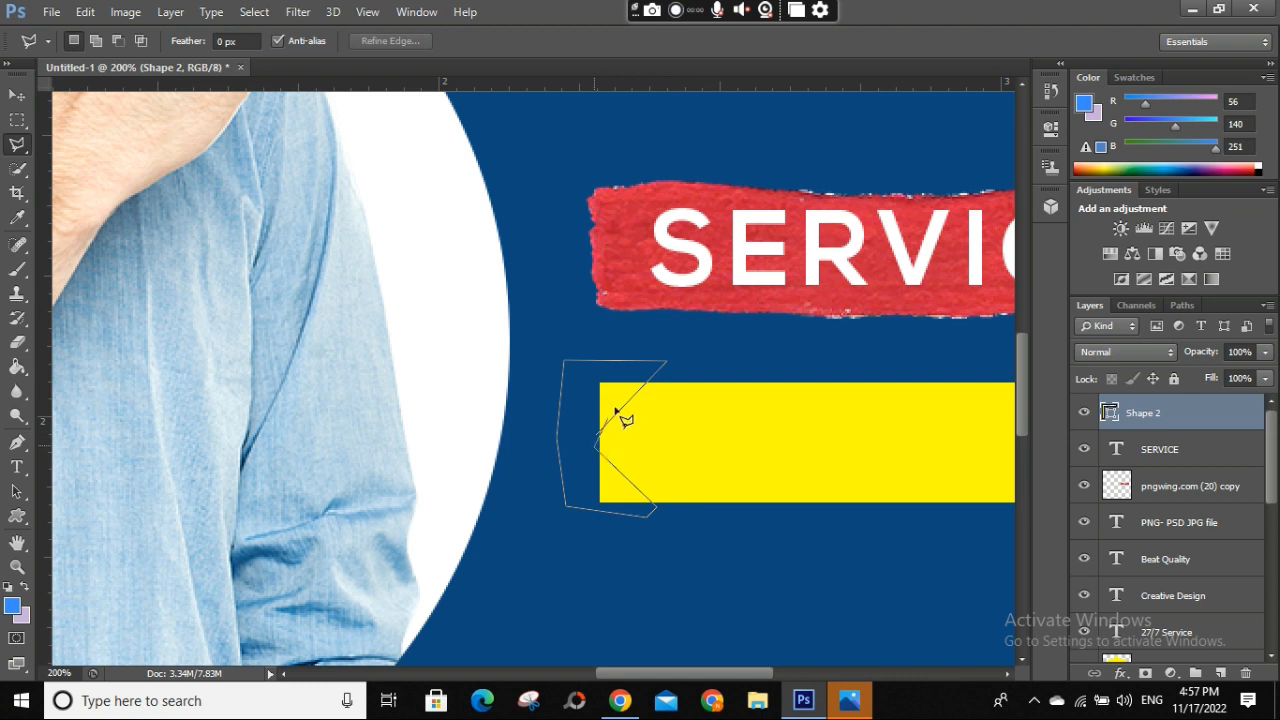
{"action": "left_click", "coordinate": [597, 437]}
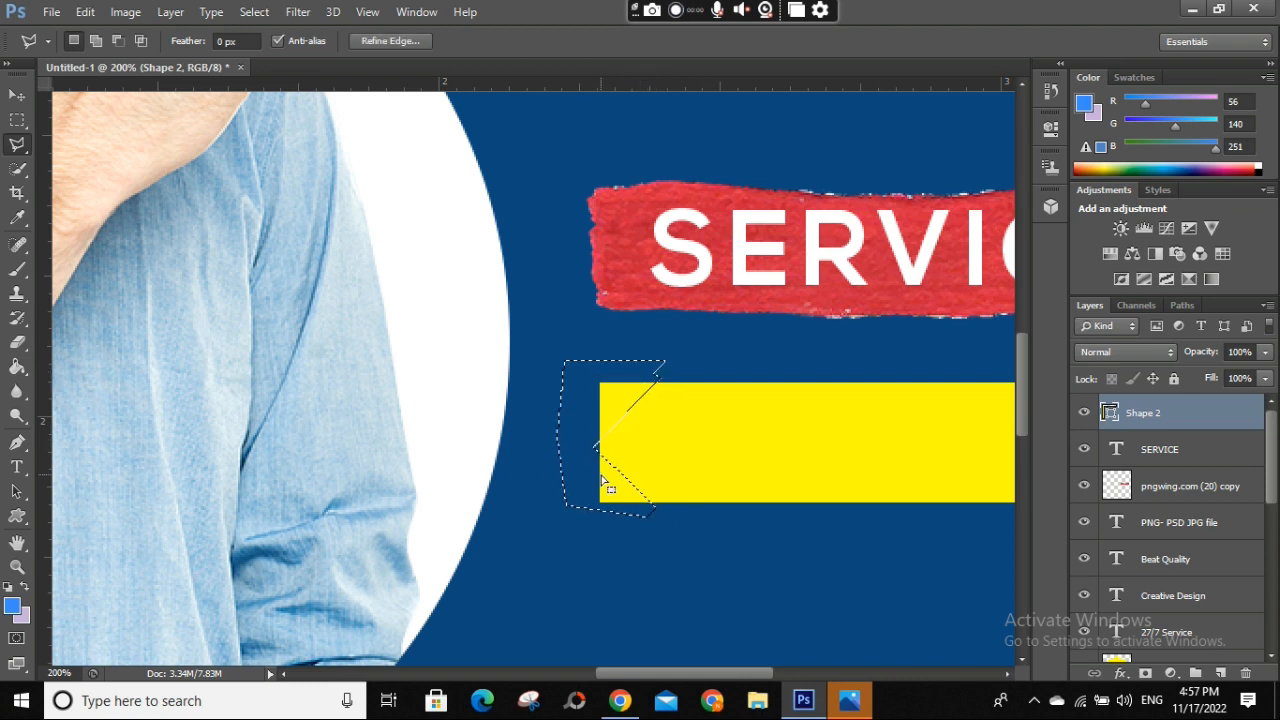
Step: Rasterize the yellow bar, erase the selected corners to leave a pointed left end, and clear the selection
{"action": "key", "text": "e"}
{"action": "left_click", "coordinate": [576, 400]}
{"action": "left_click", "coordinate": [575, 274]}
{"action": "left_click", "coordinate": [588, 435]}
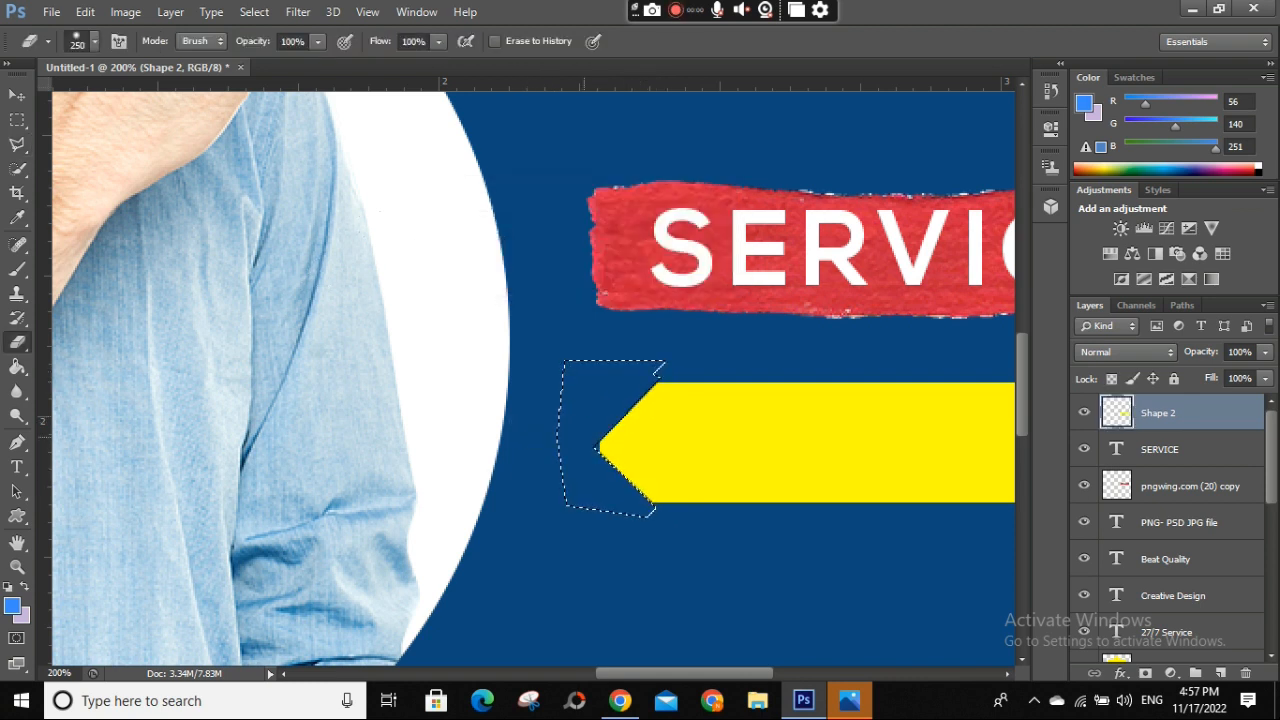
{"action": "key", "text": "w"}
{"action": "right_click", "coordinate": [588, 449]}
{"action": "left_click", "coordinate": [622, 69]}
{"action": "right_click", "coordinate": [618, 417]}
{"action": "left_click", "coordinate": [658, 36]}
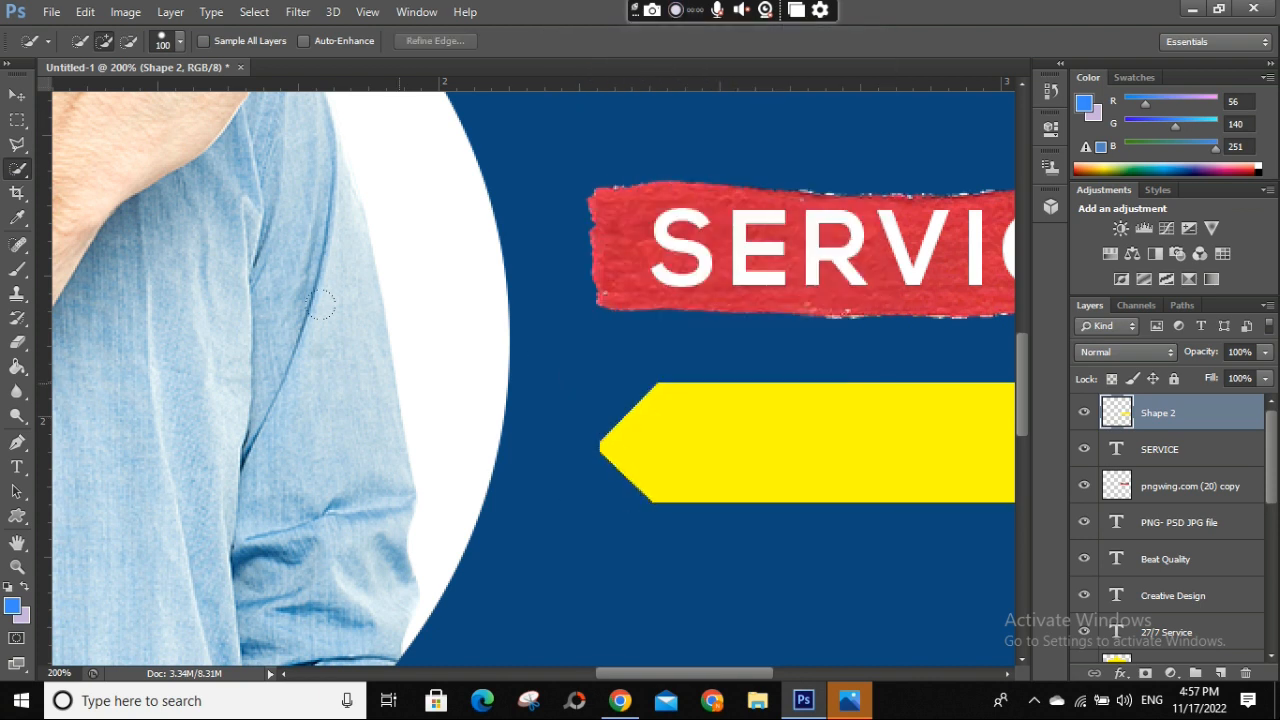
Step: Duplicate the yellow arrow bar four times, stacking the copies in a column below the original
{"action": "scroll", "coordinate": [537, 393], "scroll_direction": "down", "scroll_amount": 2}
{"action": "left_click_drag", "start_coordinate": [707, 416], "coordinate": [706, 473]}
{"action": "left_click_drag", "start_coordinate": [707, 469], "coordinate": [709, 598]}
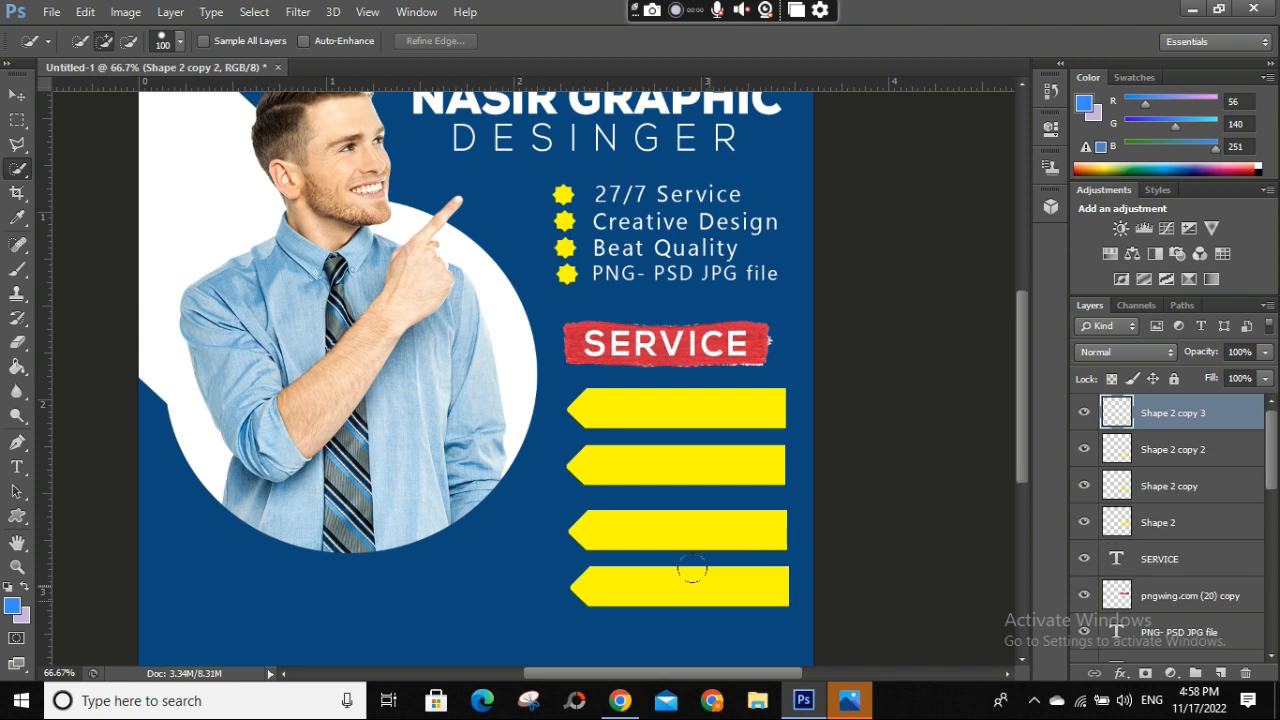
{"action": "scroll", "coordinate": [689, 530], "scroll_direction": "down", "scroll_amount": 2}
{"action": "left_click_drag", "start_coordinate": [689, 486], "coordinate": [693, 543]}
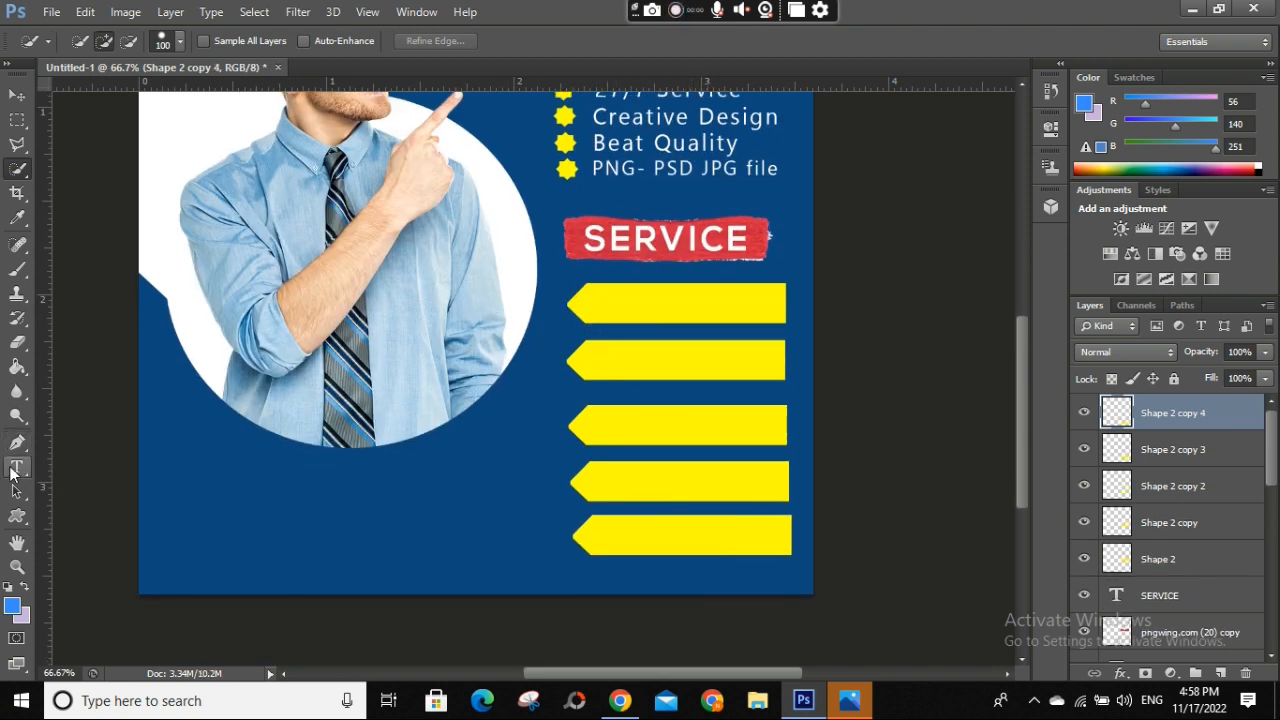
Step: Copy the "Creative Design" text onto the first arrow bar and bring its layer above the bars
{"action": "left_click", "coordinate": [14, 470]}
{"action": "left_click_drag", "start_coordinate": [645, 118], "coordinate": [659, 297]}
{"action": "left_click_drag", "start_coordinate": [1168, 636], "coordinate": [1120, 398]}
Step: Recolor the copied "Creative Design" text to black (000000) and center it on the first arrow bar
{"action": "left_click", "coordinate": [706, 303]}
{"action": "key", "text": "ctrl+a"}
{"action": "left_click", "coordinate": [601, 42]}
{"action": "left_click", "coordinate": [757, 229]}
{"action": "double_click", "coordinate": [1005, 362]}
{"action": "type", "text": "000000"}
{"action": "left_click", "coordinate": [1099, 95]}
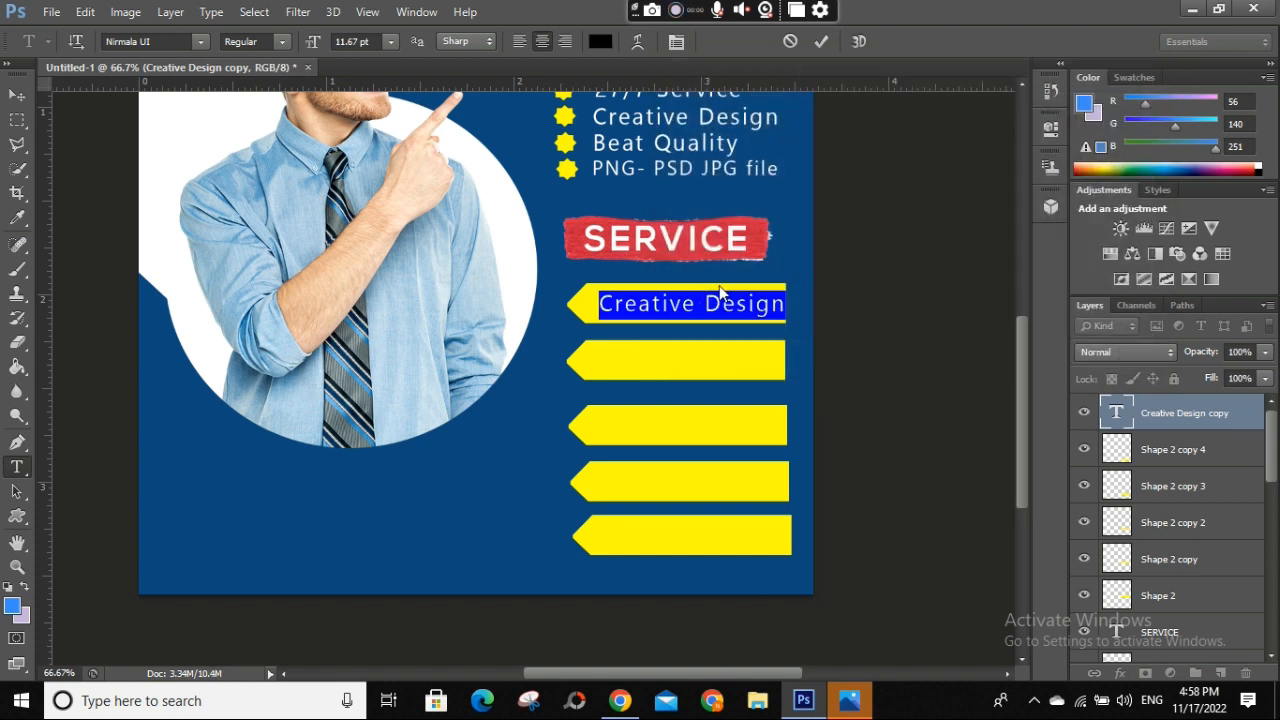
{"action": "left_click", "coordinate": [821, 41]}
{"action": "key", "text": "v"}
{"action": "left_click_drag", "start_coordinate": [714, 309], "coordinate": [697, 302]}
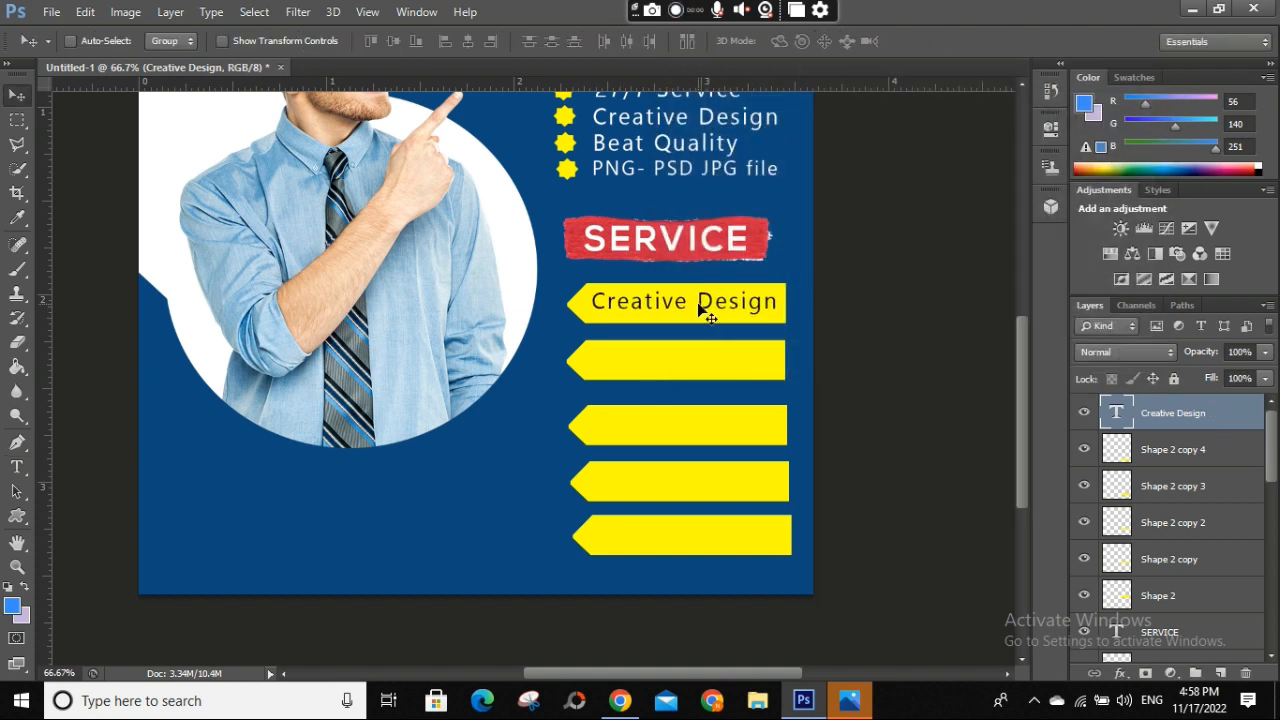
Step: Replace the text on the first arrow bar with "Logo Design"
{"action": "key", "text": "t"}
{"action": "left_click", "coordinate": [697, 302]}
{"action": "key", "text": "ctrl+a"}
{"action": "key", "text": "BackSpace"}
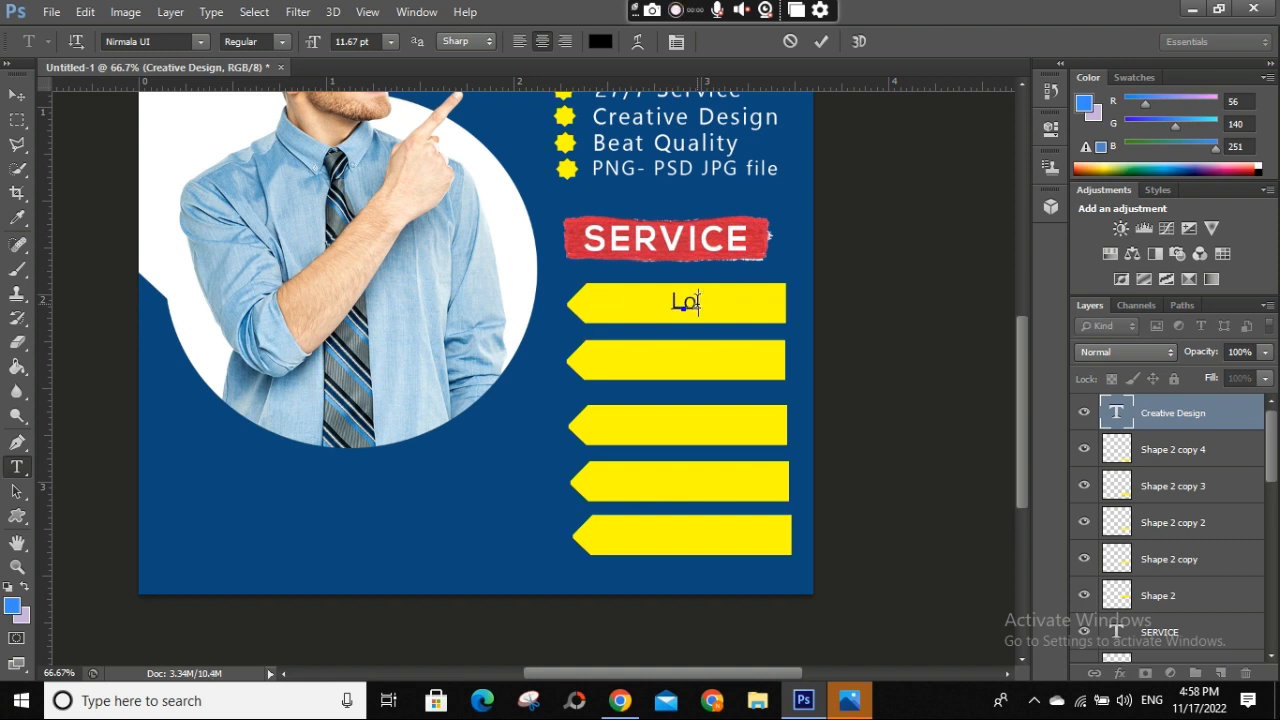
{"action": "type", "text": "Logo Design"}
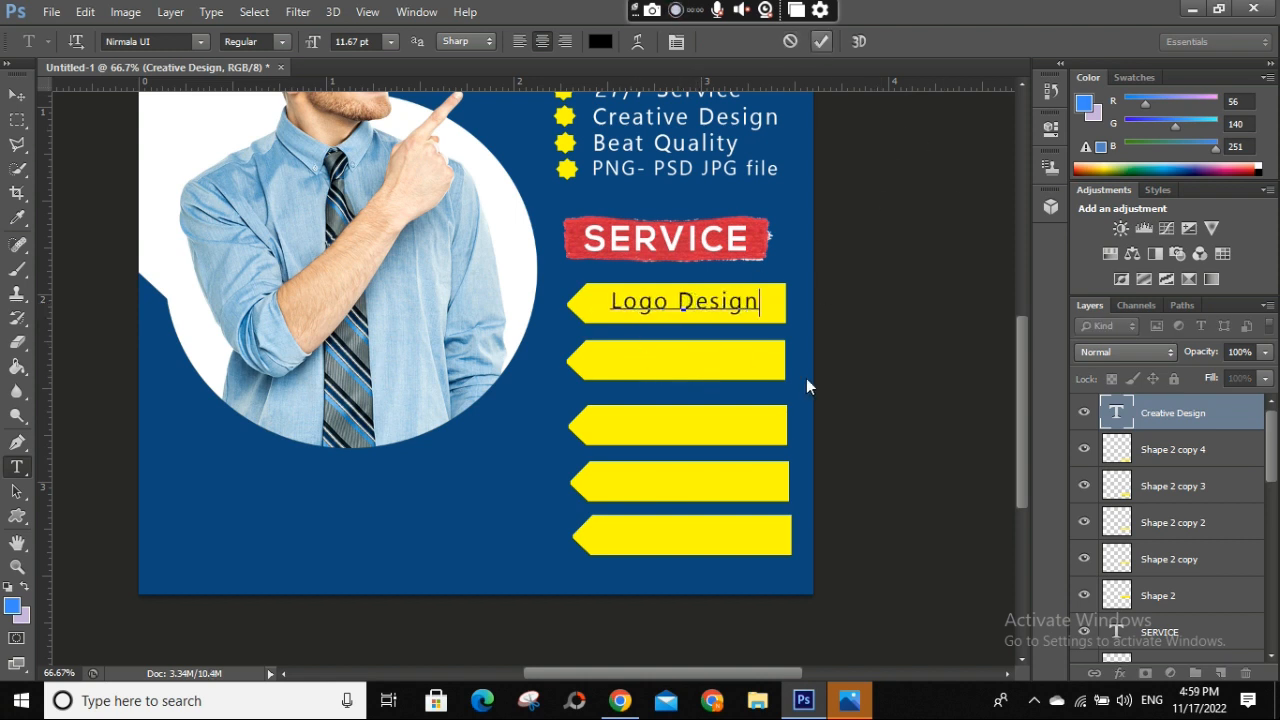
{"action": "key", "text": "ctrl+Return"}
Step: Apply a Color Overlay effect in golden orange (ffc601) to the first arrow bar
{"action": "left_click", "coordinate": [1145, 452]}
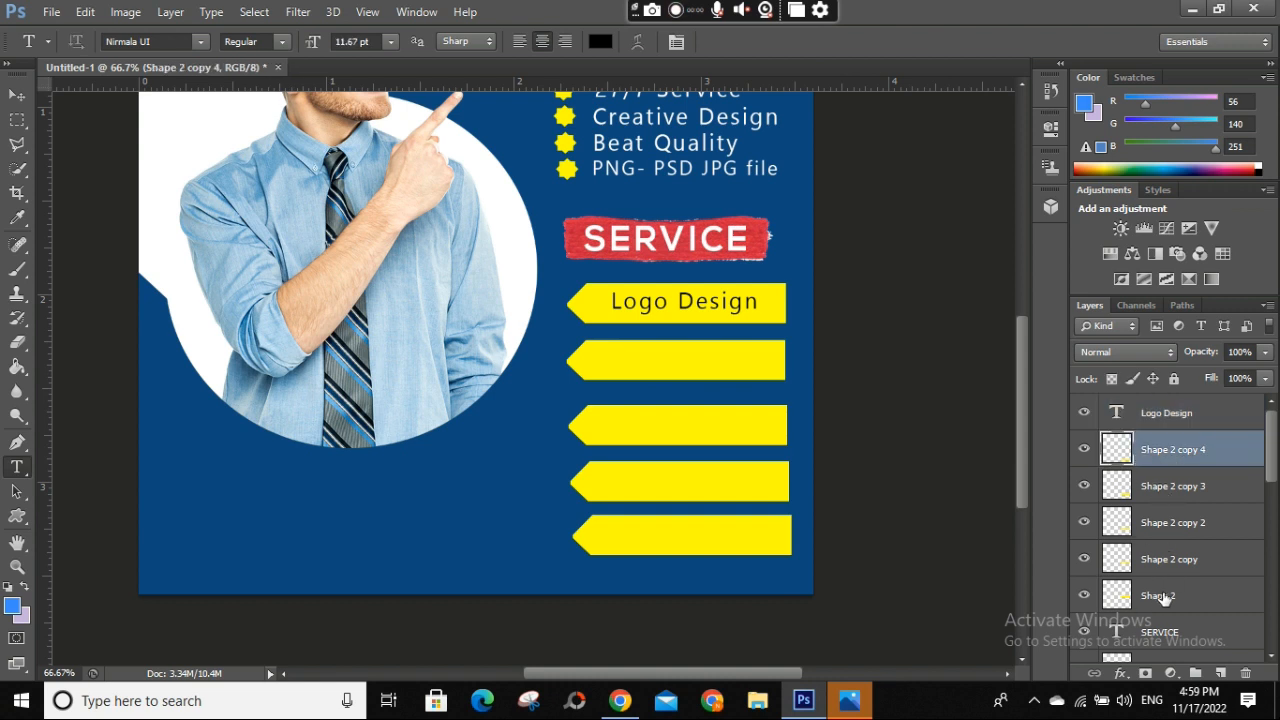
{"action": "left_click", "coordinate": [1160, 598]}
{"action": "left_click", "coordinate": [1084, 595]}
{"action": "left_click", "coordinate": [1084, 595]}
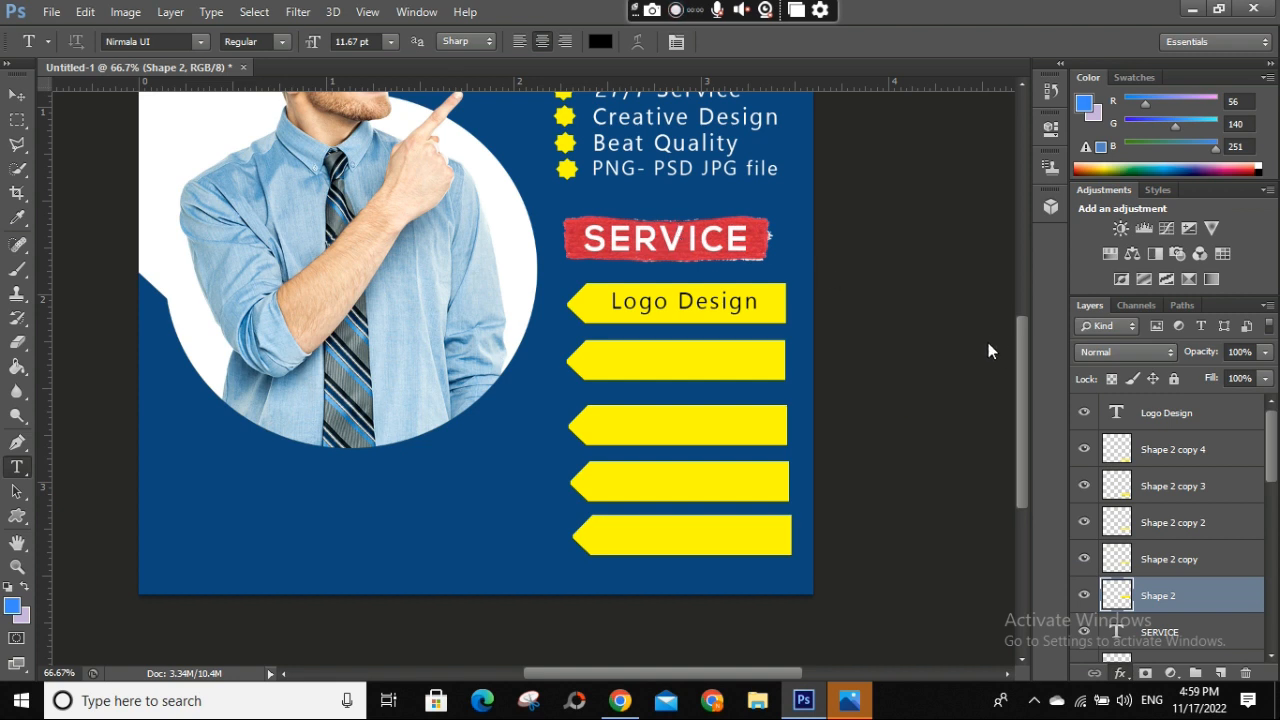
{"action": "double_click", "coordinate": [1163, 598]}
{"action": "left_click", "coordinate": [1107, 139]}
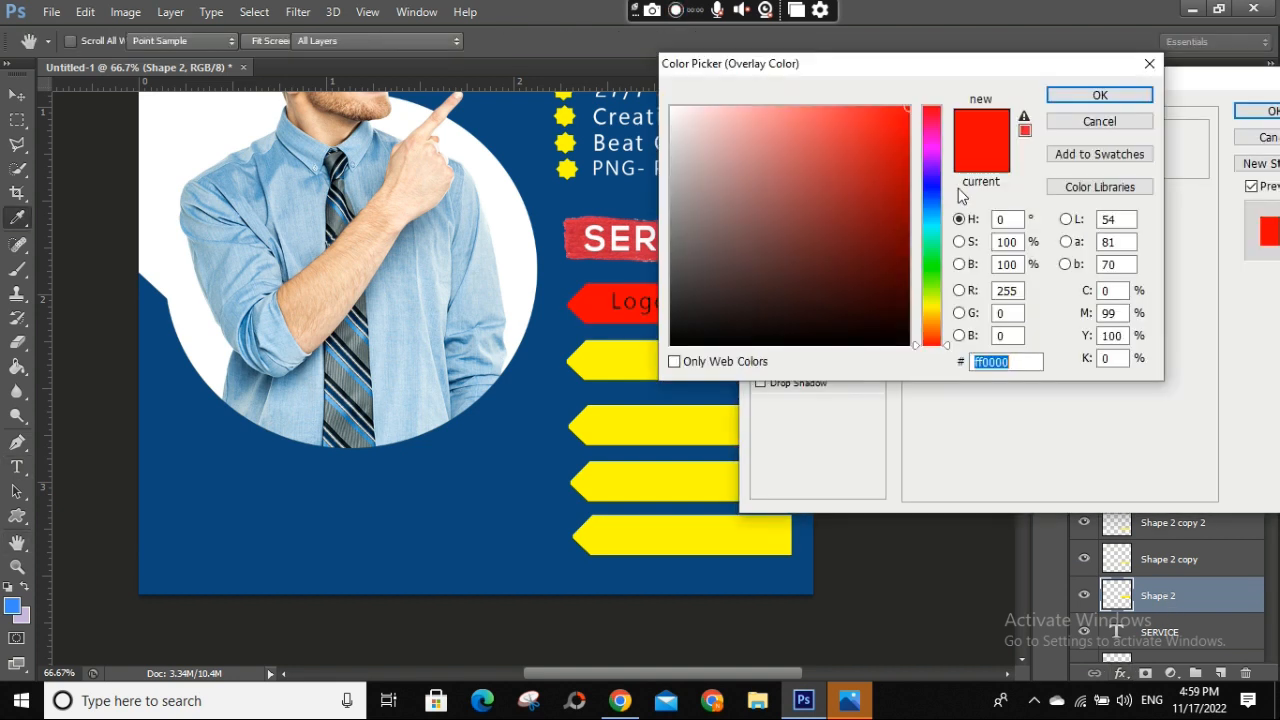
{"action": "left_click_drag", "start_coordinate": [932, 320], "coordinate": [931, 321]}
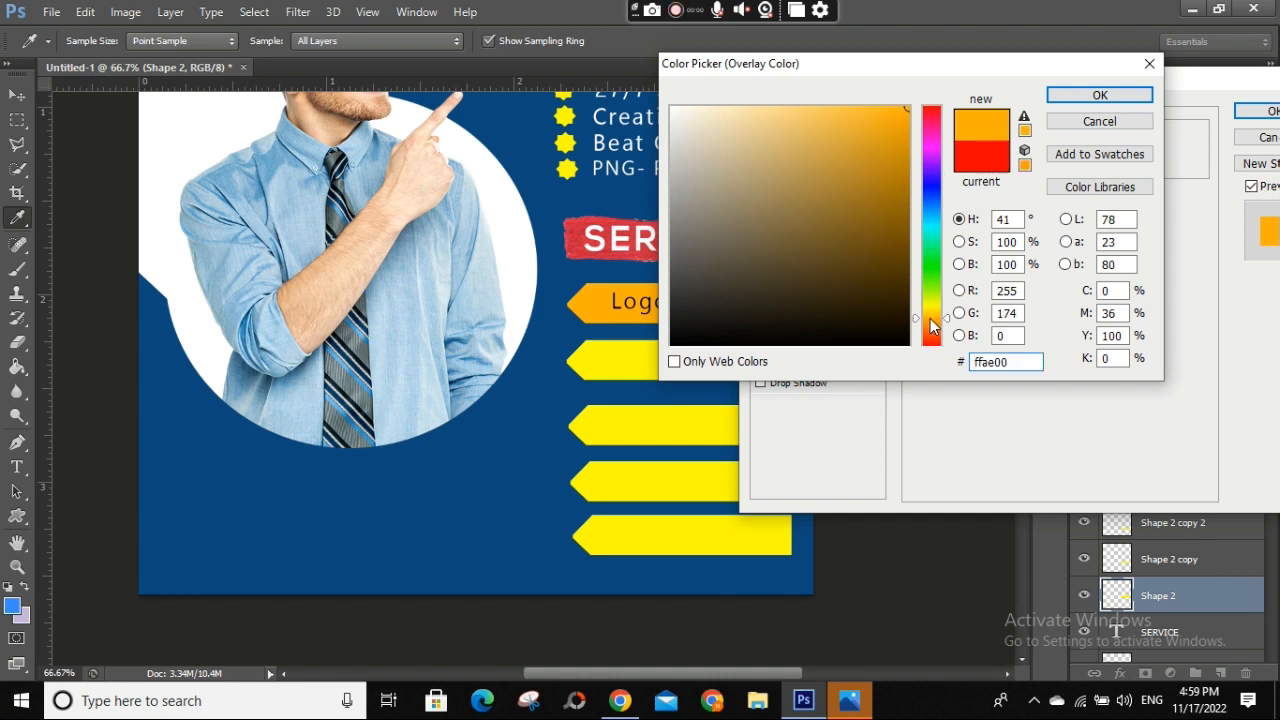
{"action": "mouse_move", "coordinate": [906, 109]}
{"action": "left_mouse_down"}
{"action": "mouse_move", "coordinate": [888, 116]}
{"action": "mouse_move", "coordinate": [894, 143]}
{"action": "mouse_move", "coordinate": [878, 110]}
{"action": "left_mouse_up"}
{"action": "left_click", "coordinate": [932, 310]}
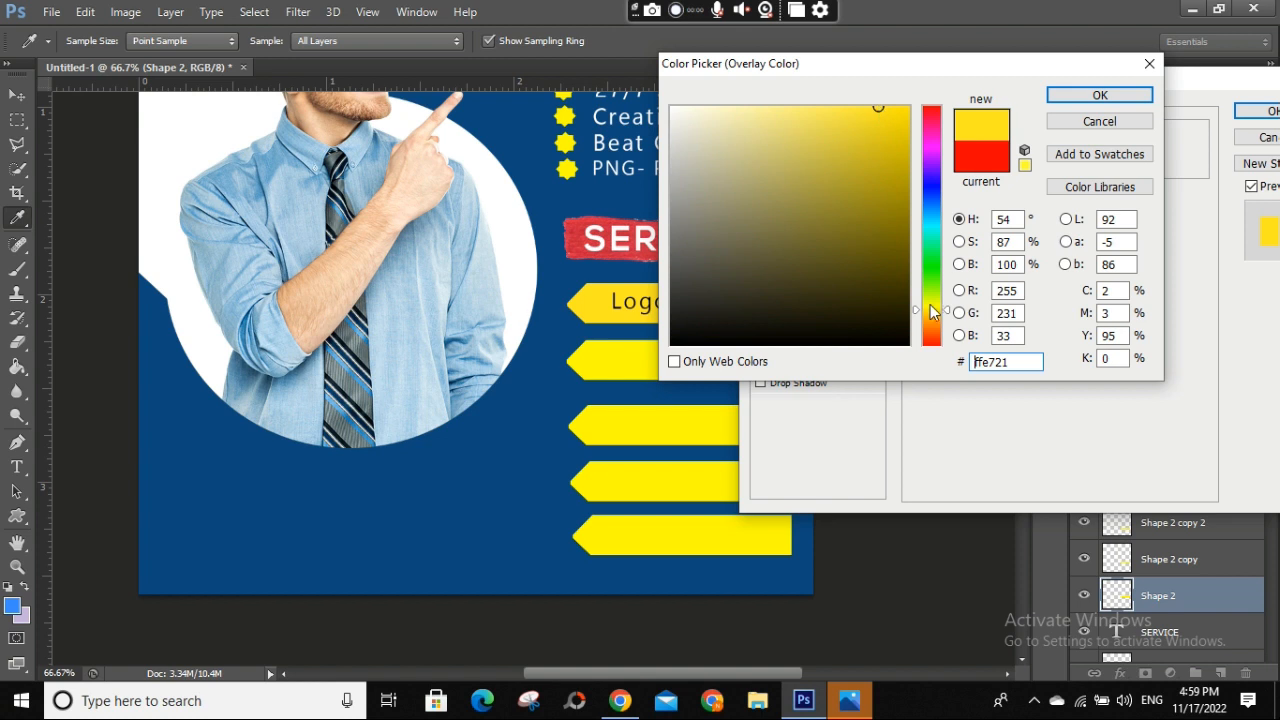
{"action": "left_click_drag", "start_coordinate": [931, 311], "coordinate": [934, 316]}
{"action": "left_click_drag", "start_coordinate": [880, 106], "coordinate": [883, 128]}
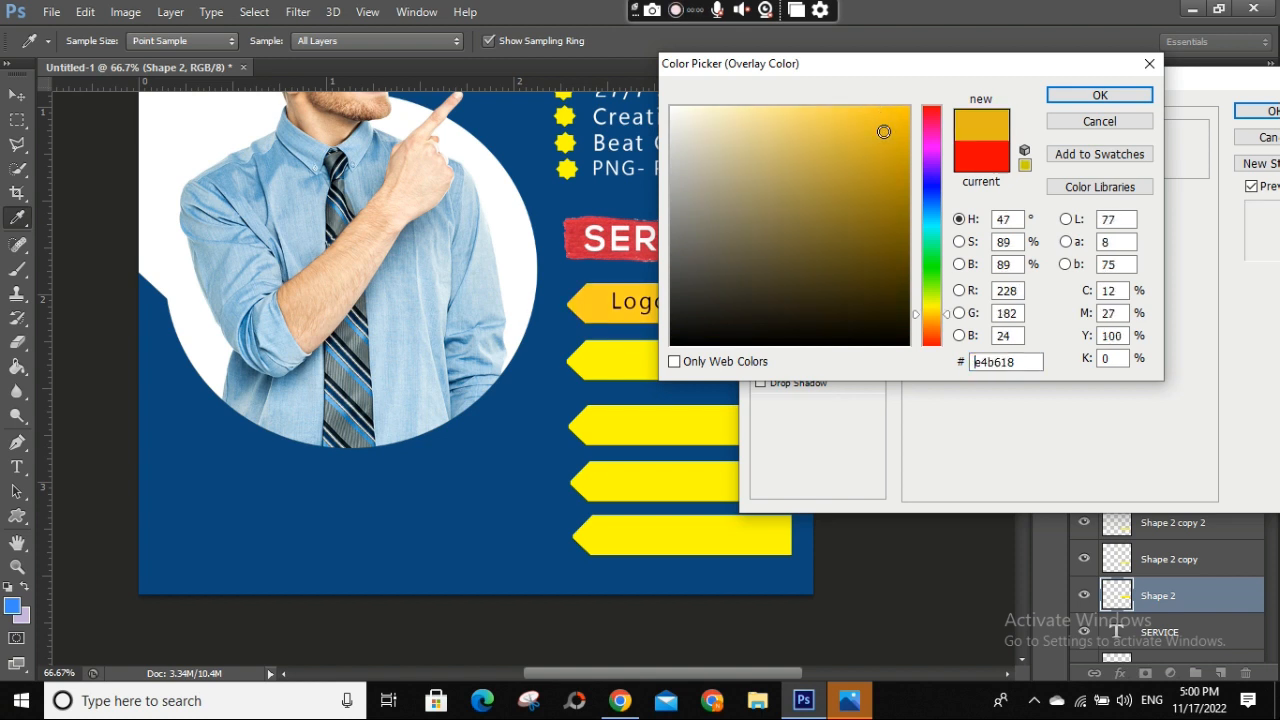
{"action": "left_click", "coordinate": [907, 101]}
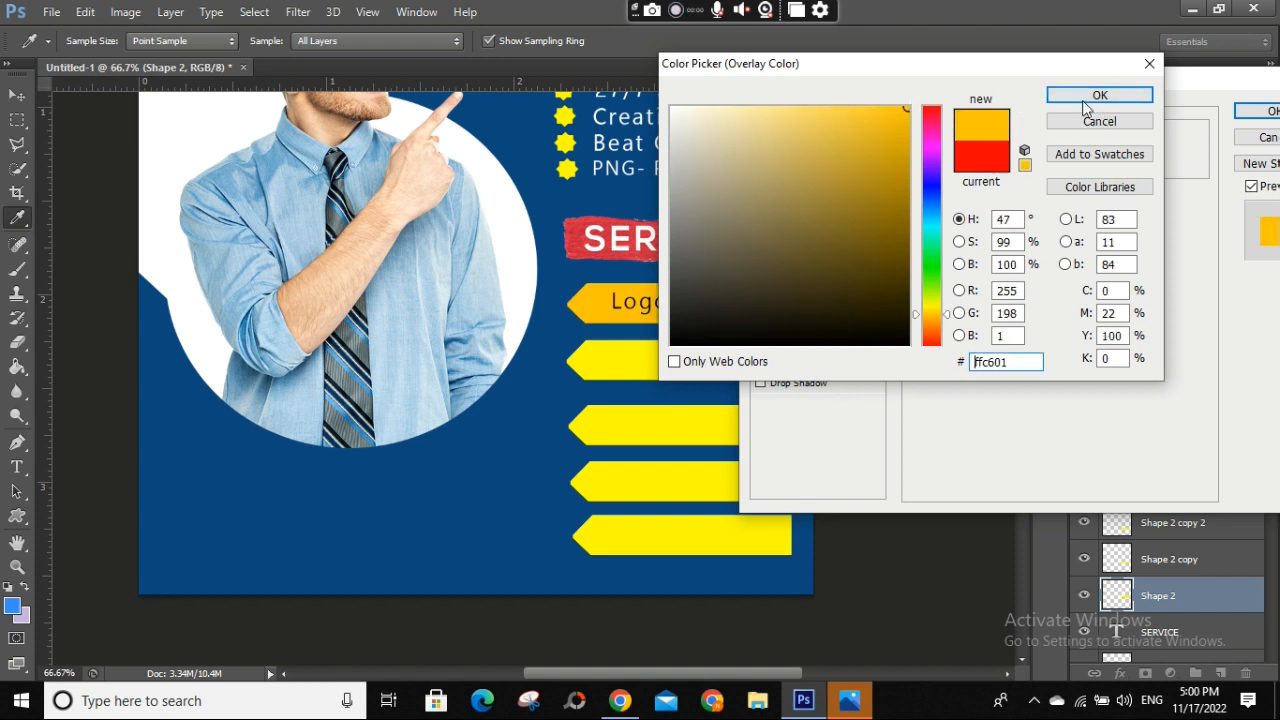
{"action": "left_click", "coordinate": [1077, 95]}
{"action": "left_click", "coordinate": [1257, 110]}
{"action": "key", "text": "t"}
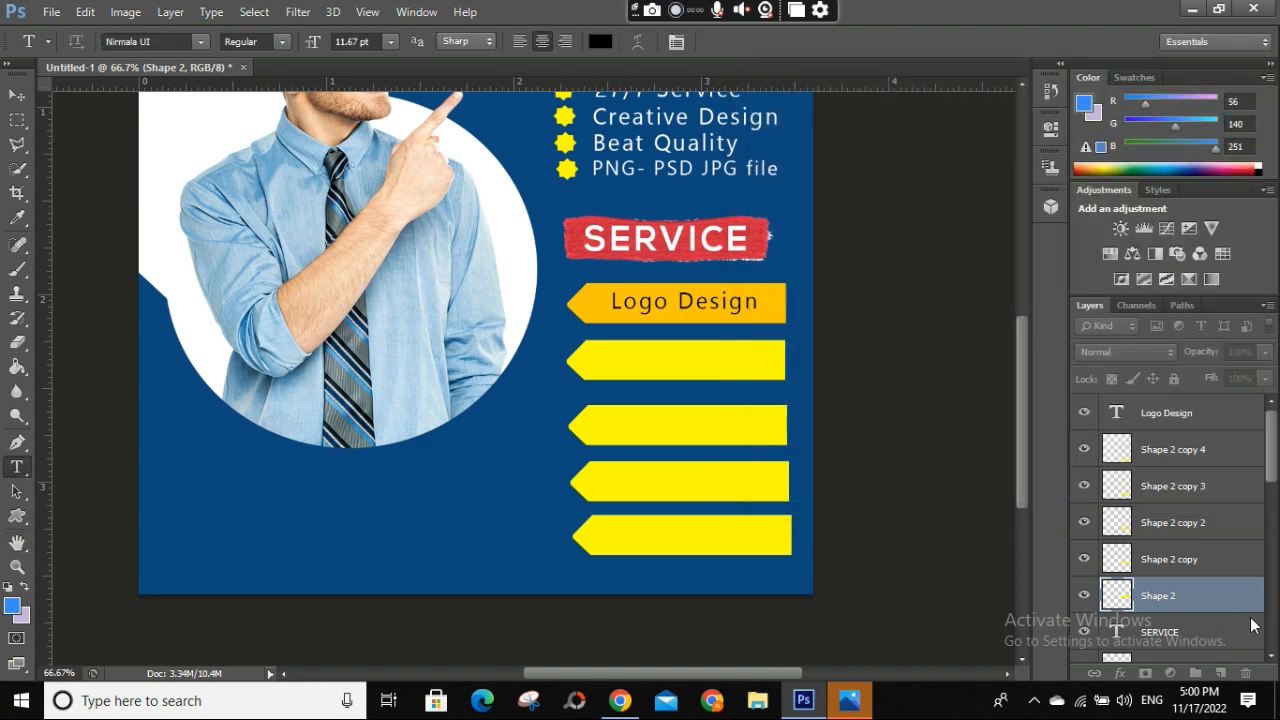
Step: Copy the first bar's Color Overlay effect to the other four arrow bars
{"action": "scroll", "coordinate": [1140, 585], "scroll_direction": "down", "scroll_amount": 5}
{"action": "scroll", "coordinate": [1170, 563], "scroll_direction": "up", "scroll_amount": 2}
{"action": "left_click_drag", "start_coordinate": [1245, 488], "coordinate": [1238, 418]}
{"action": "scroll", "coordinate": [1243, 460], "scroll_direction": "up", "scroll_amount": 1}
{"action": "scroll", "coordinate": [1243, 450], "scroll_direction": "up", "scroll_amount": 1}
{"action": "scroll", "coordinate": [1241, 448], "scroll_direction": "up", "scroll_amount": 1}
{"action": "left_click_drag", "start_coordinate": [1242, 452], "coordinate": [1236, 424]}
Step: Duplicate the "Logo Design" label onto the second arrow bar and change its text to "Business Card"
{"action": "double_click", "coordinate": [1116, 412]}
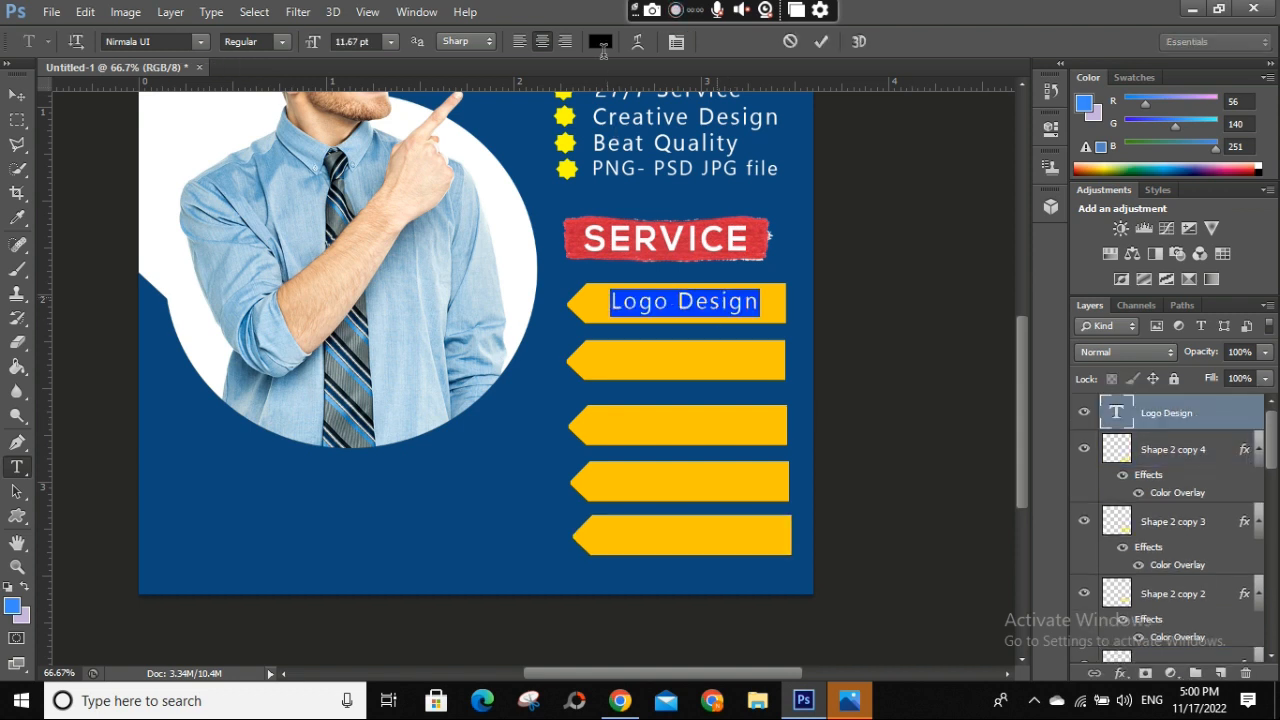
{"action": "left_click", "coordinate": [819, 43]}
{"action": "left_click_drag", "start_coordinate": [687, 303], "coordinate": [687, 360]}
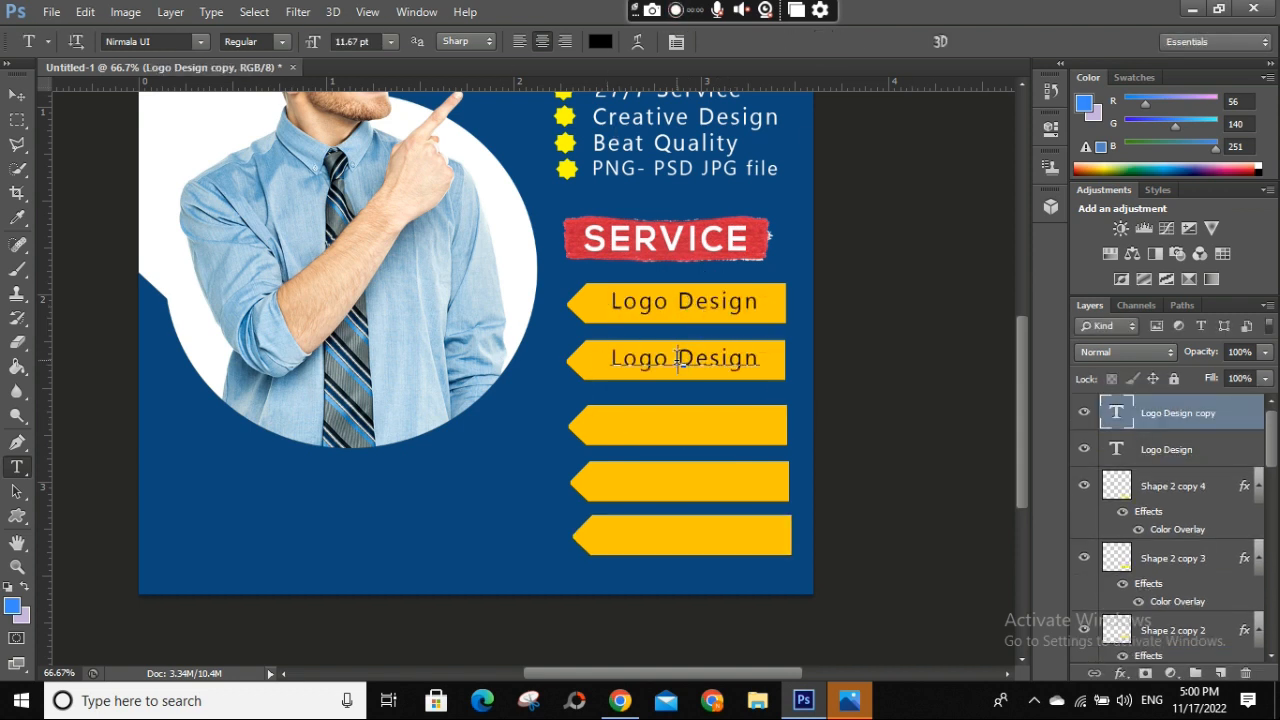
{"action": "triple_click", "coordinate": [677, 357]}
{"action": "key", "text": "BackSpace"}
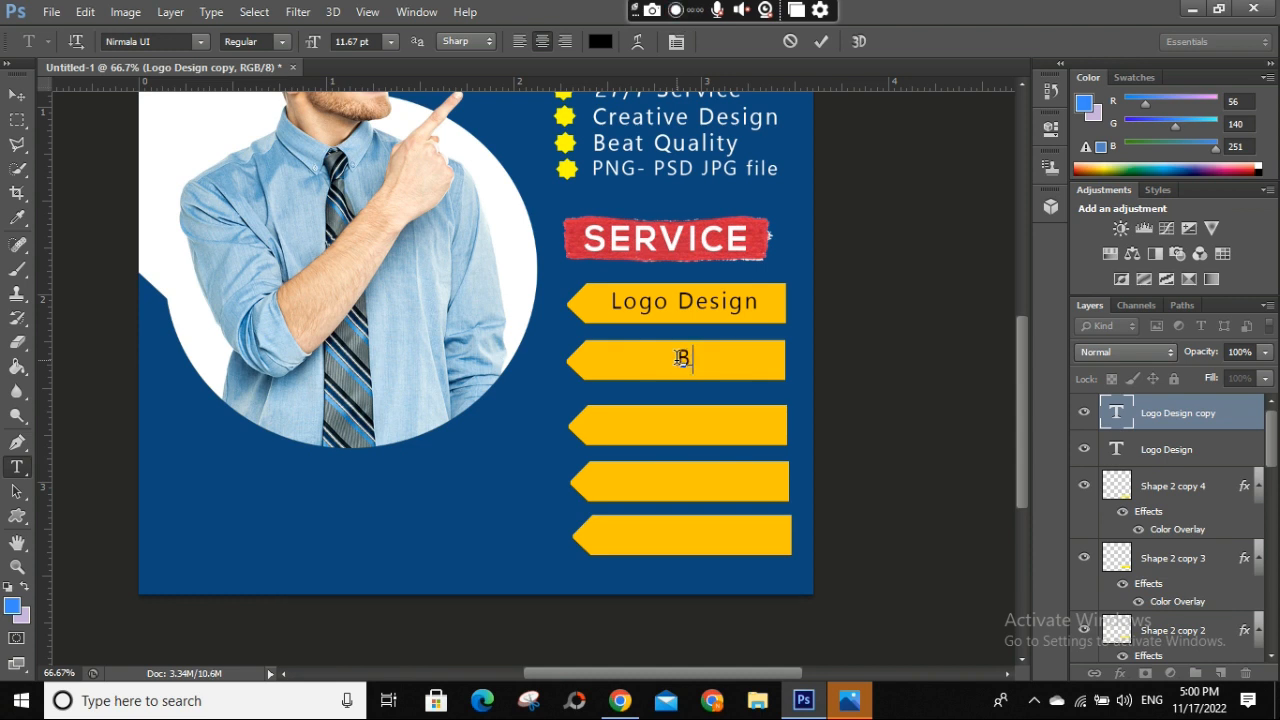
{"action": "type", "text": "Business Card"}
{"action": "left_click", "coordinate": [823, 41]}
Step: Nudge the "Business Card" and "Logo Design" labels so their left edges line up
{"action": "left_click_drag", "start_coordinate": [686, 360], "coordinate": [691, 364]}
{"action": "right_click", "coordinate": [668, 306]}
{"action": "left_click", "coordinate": [686, 318]}
Step: Duplicate the "Business Card" label onto the third arrow bar and change its text to "Flyer & Poster"
{"action": "right_click", "coordinate": [666, 365]}
{"action": "left_click", "coordinate": [690, 376]}
{"action": "left_click_drag", "start_coordinate": [674, 375], "coordinate": [678, 428]}
{"action": "left_click", "coordinate": [681, 428]}
{"action": "key", "text": "ctrl+a"}
{"action": "key", "text": "BackSpace"}
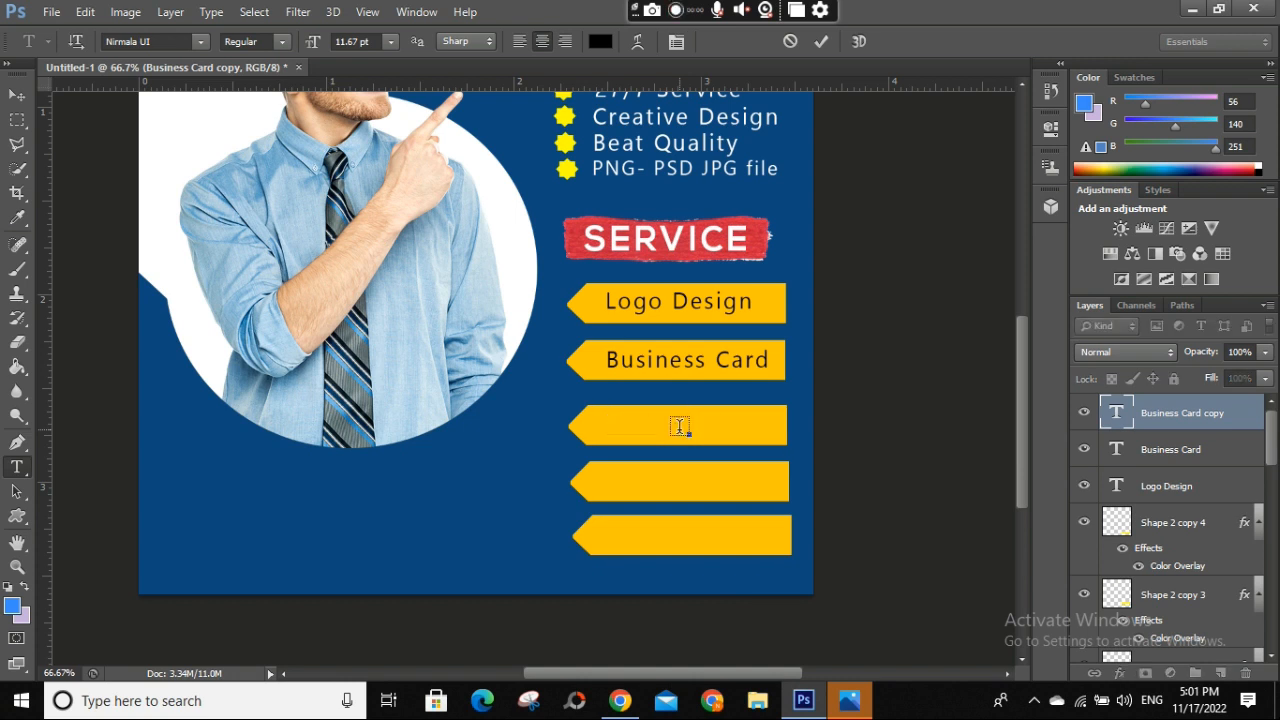
{"action": "type", "text": "Flyer & Poster"}
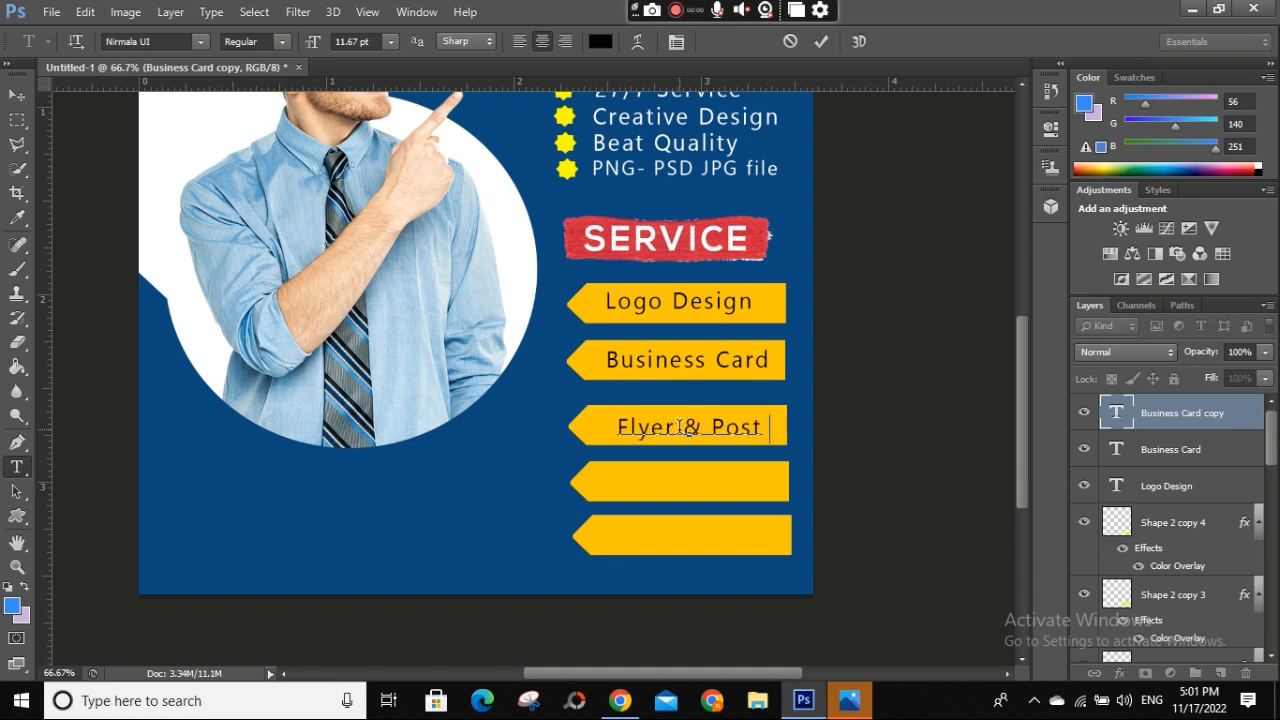
{"action": "left_click", "coordinate": [820, 41]}
Step: Duplicate the "Flyer & Poster" label onto the fourth arrow bar and change its text to "Sovial Media Post"
{"action": "left_click_drag", "start_coordinate": [722, 426], "coordinate": [722, 480]}
{"action": "left_click", "coordinate": [722, 481]}
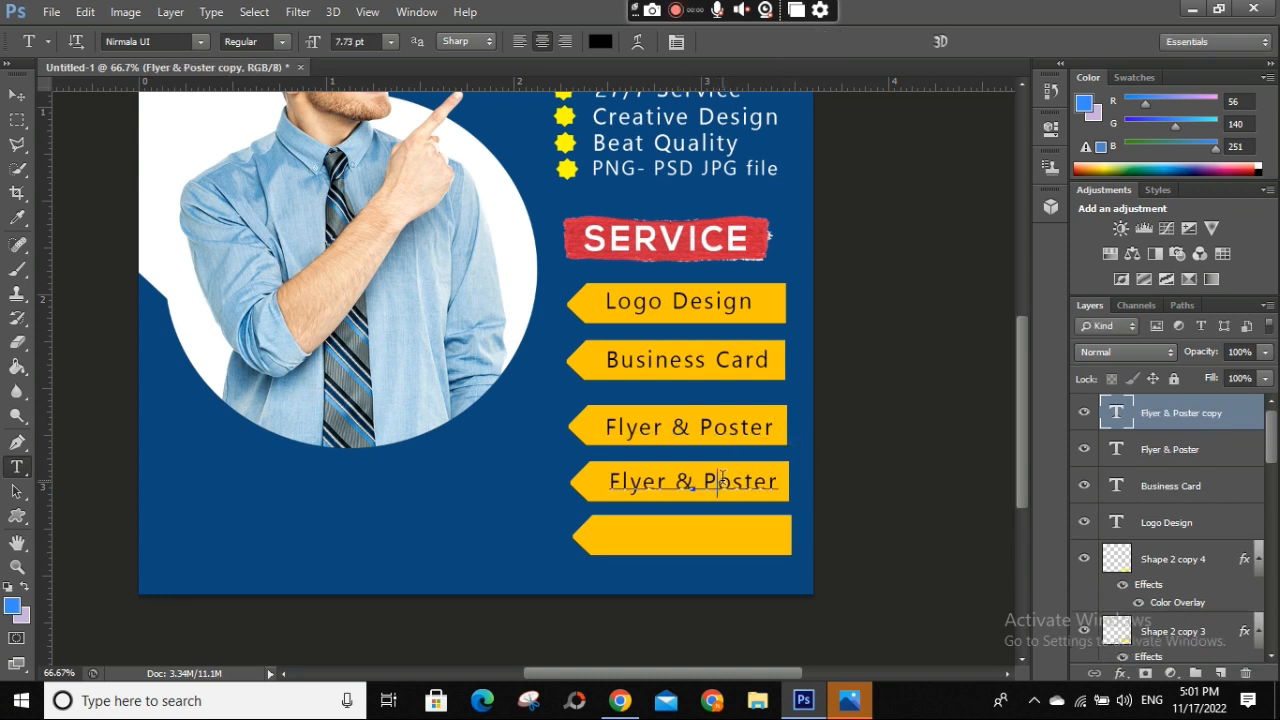
{"action": "key", "text": "ctrl+a"}
{"action": "type", "text": "Sovial Media Poster"}
{"action": "key", "text": "BackSpace"}
{"action": "key", "text": "BackSpace"}
{"action": "left_click", "coordinate": [820, 41]}
Step: Scale down the "Sovial Media Post" label so it fits within the fourth arrow bar
{"action": "key", "text": "ctrl+t"}
{"action": "left_click_drag", "start_coordinate": [797, 503], "coordinate": [766, 455]}
{"action": "left_click", "coordinate": [941, 41]}
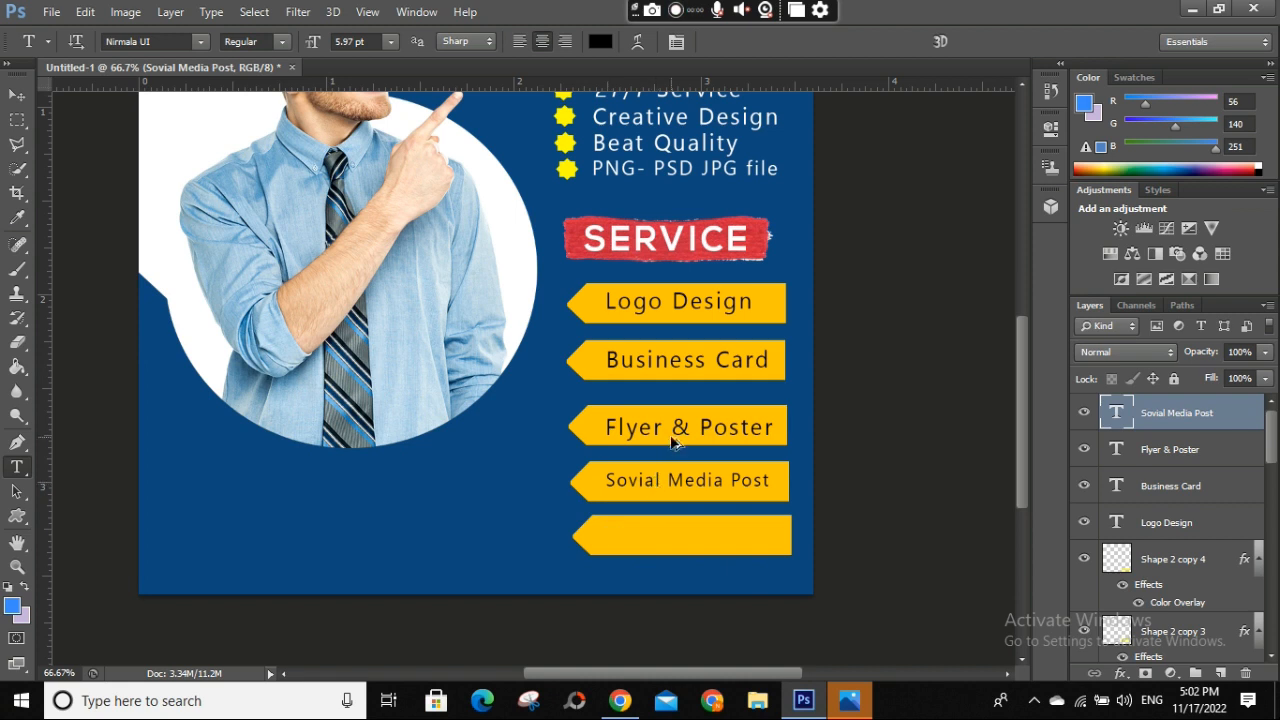
Step: Duplicate the fourth bar's label onto the fifth arrow bar and change its text to "Youtube Thumbnail"
{"action": "left_click_drag", "start_coordinate": [677, 430], "coordinate": [677, 486]}
{"action": "left_click", "coordinate": [677, 537]}
{"action": "triple_click", "coordinate": [677, 537]}
{"action": "key", "text": "BackSpace"}
{"action": "type", "text": "Yoytube Thumbnail"}
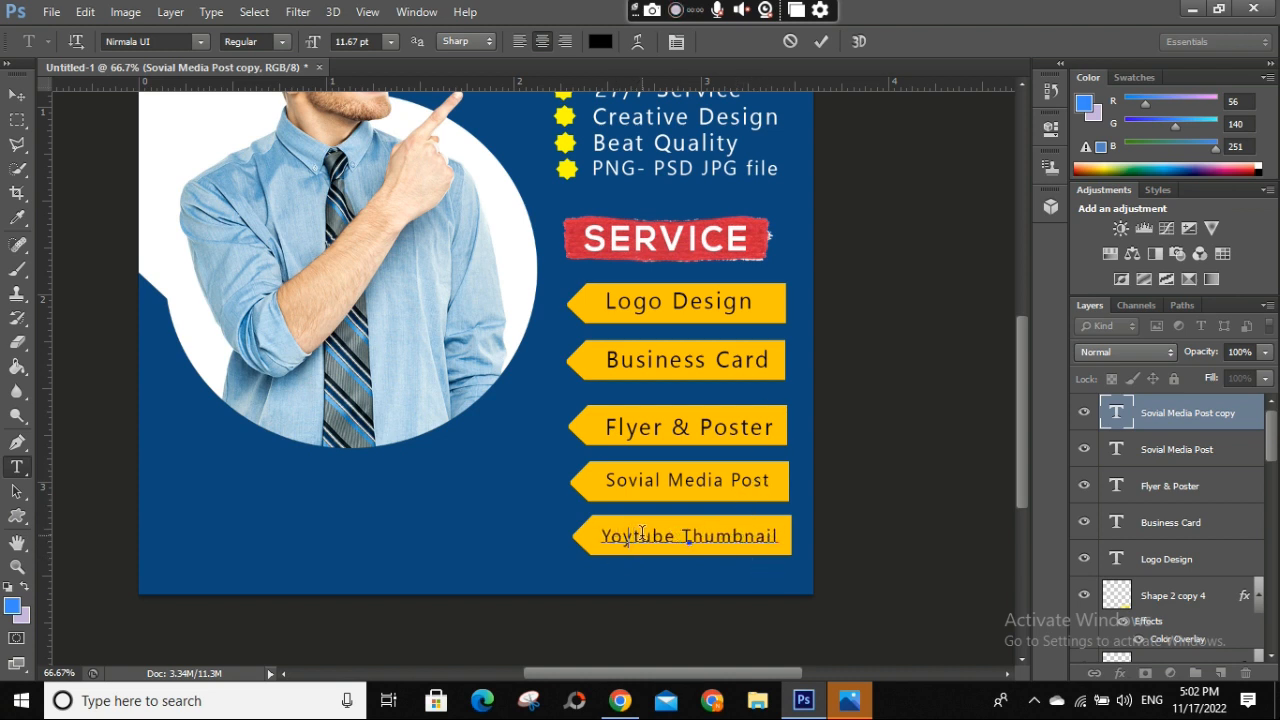
{"action": "left_click", "coordinate": [869, 268]}
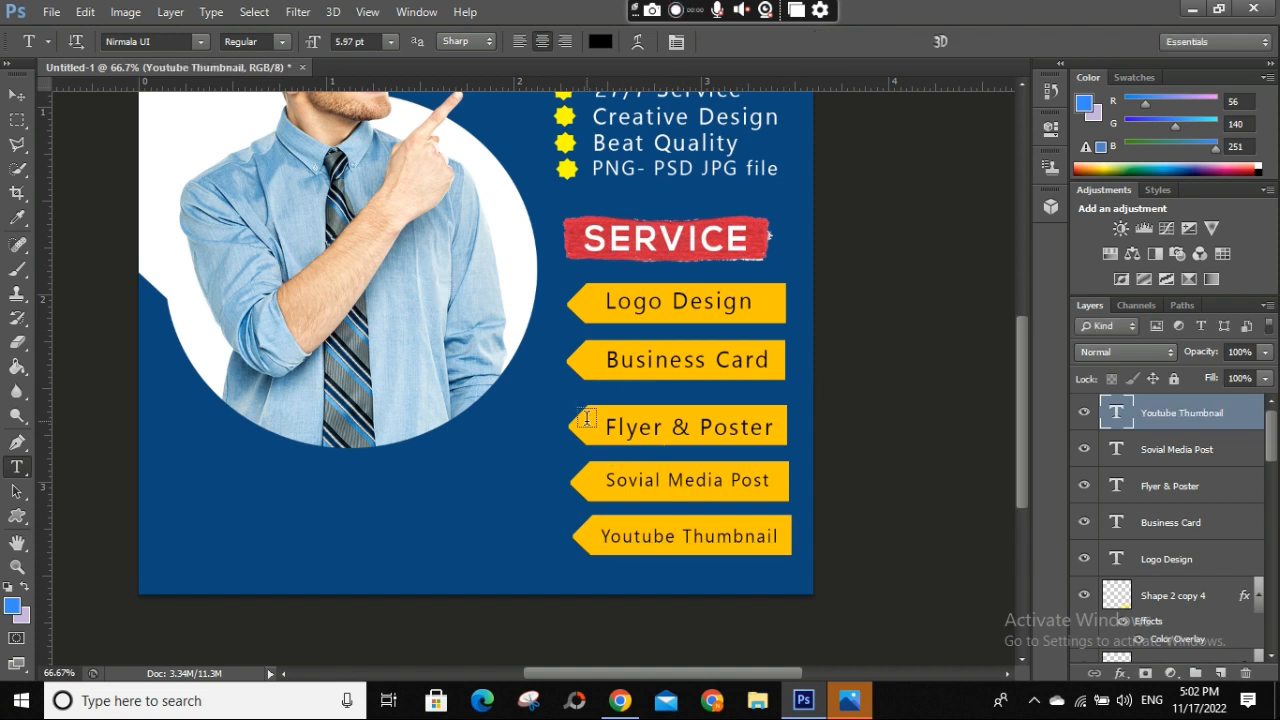
Step: Scale the "Flyer & Poster" label down to about 85% and reposition it on its bar
{"action": "left_click", "coordinate": [690, 420]}
{"action": "left_click", "coordinate": [821, 42]}
{"action": "key", "text": "ctrl+t"}
{"action": "left_click_drag", "start_coordinate": [771, 441], "coordinate": [748, 437]}
{"action": "left_click_drag", "start_coordinate": [714, 423], "coordinate": [719, 422]}
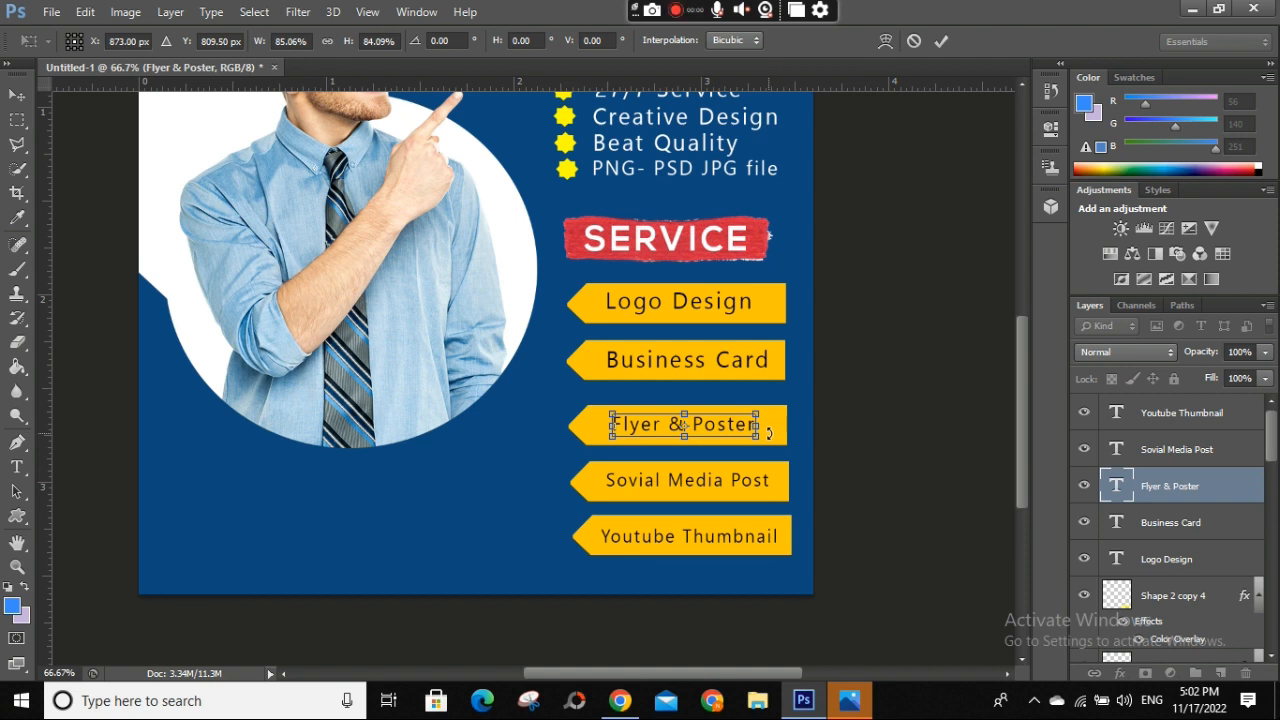
{"action": "key", "text": "t"}
Step: Scale the "Business Card" label on the second bar down to about 86%
{"action": "left_click", "coordinate": [747, 359]}
{"action": "left_click", "coordinate": [821, 42]}
{"action": "key", "text": "ctrl+t"}
{"action": "left_click_drag", "start_coordinate": [768, 375], "coordinate": [748, 371]}
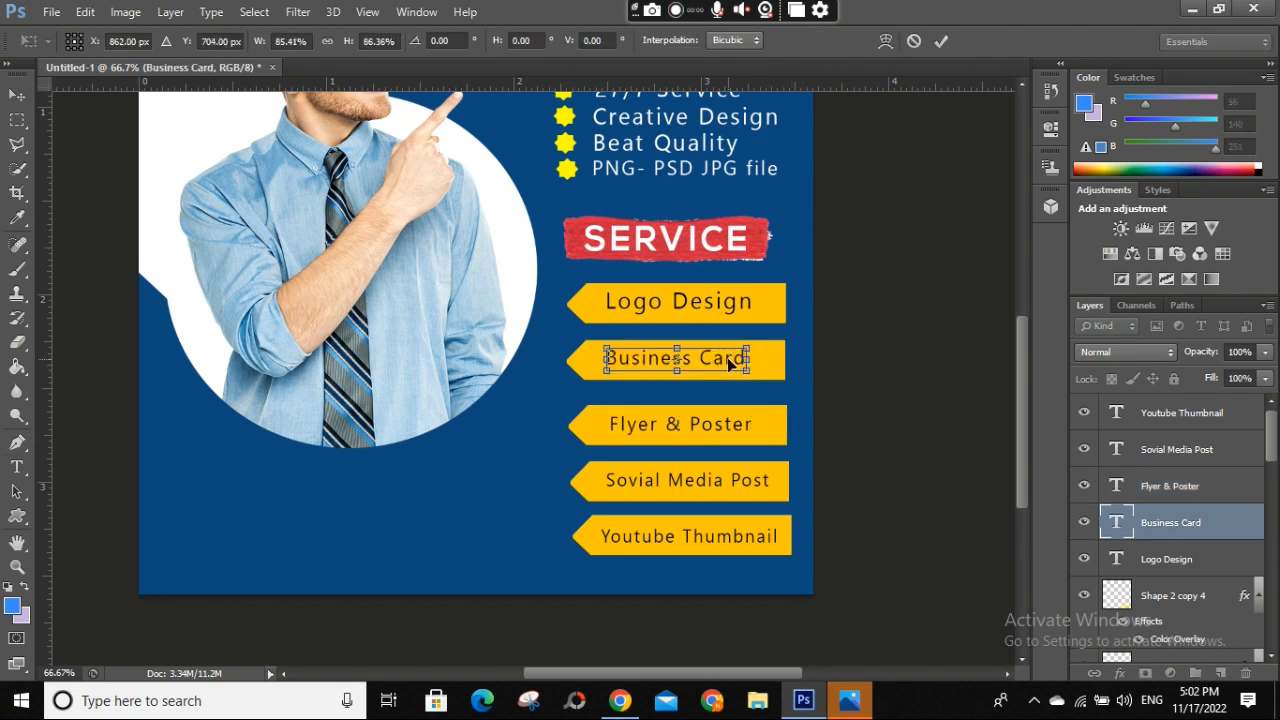
{"action": "key", "text": "Return"}
Step: Scale the "Logo Design" label down to about 87% and adjust its position on the first bar
{"action": "right_click", "coordinate": [731, 252]}
{"action": "left_click", "coordinate": [730, 317]}
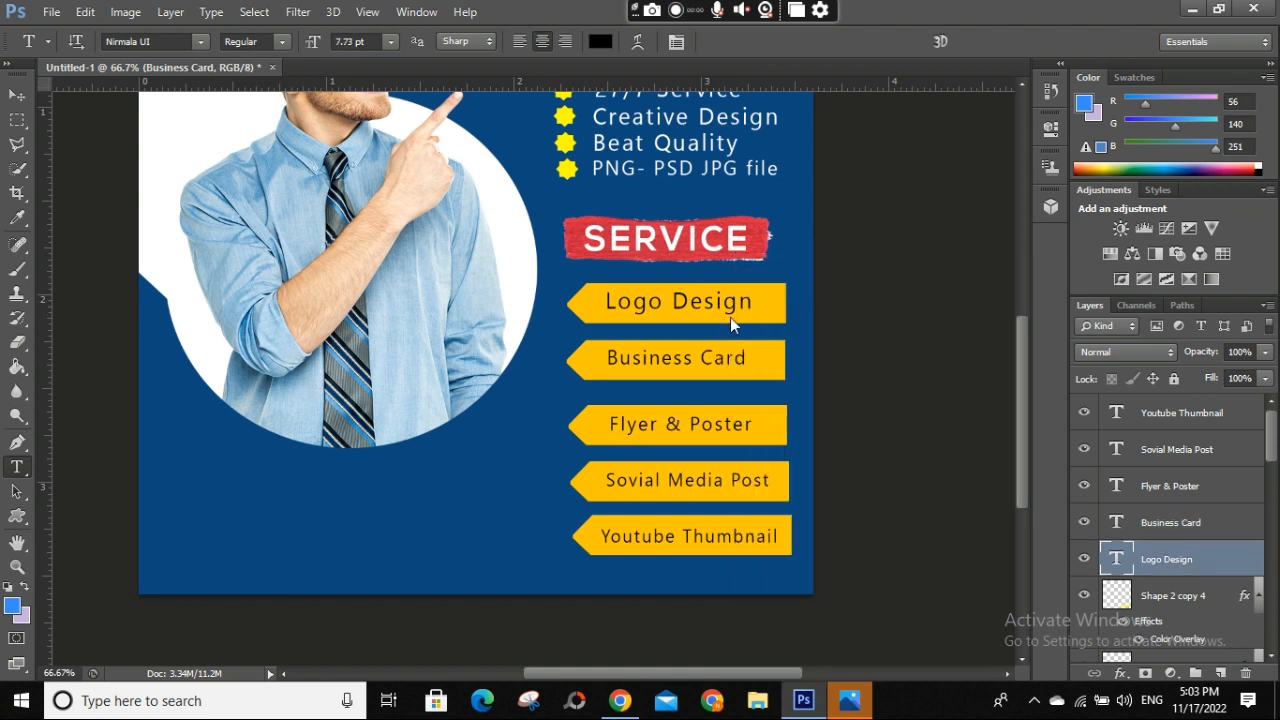
{"action": "key", "text": "ctrl+t"}
{"action": "left_click_drag", "start_coordinate": [757, 318], "coordinate": [737, 314]}
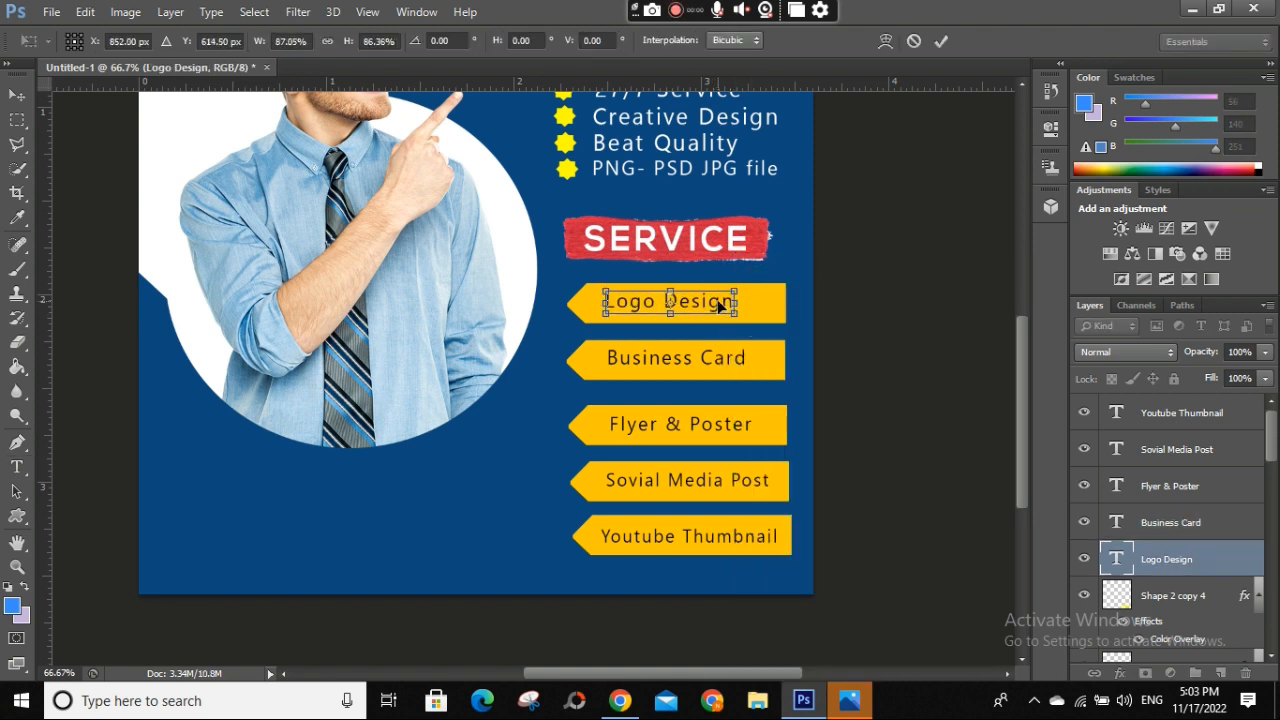
{"action": "left_click", "coordinate": [941, 41]}
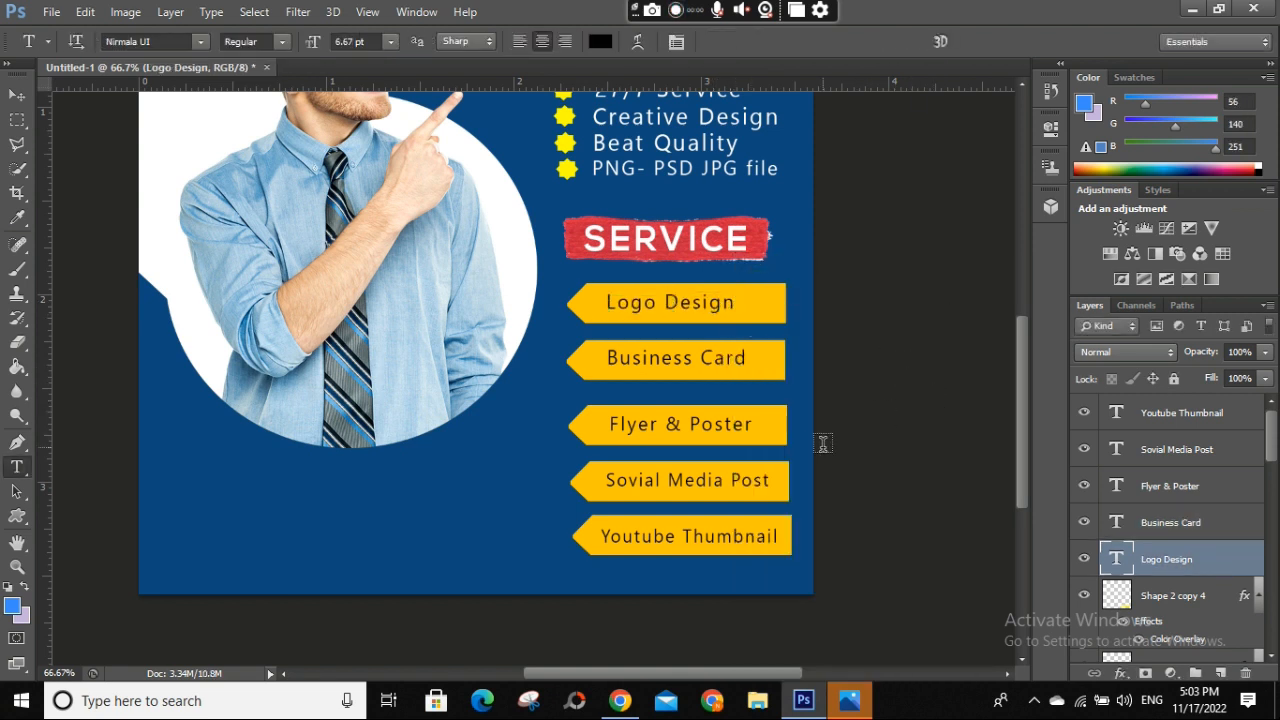
Step: Select the third arrow bar together with its "Flyer & Poster" label and move them up to even the spacing
{"action": "scroll", "coordinate": [1170, 449], "scroll_direction": "down", "scroll_amount": 8}
{"action": "right_click", "coordinate": [773, 423], "text": "ctrl"}
{"action": "left_click", "coordinate": [786, 441]}
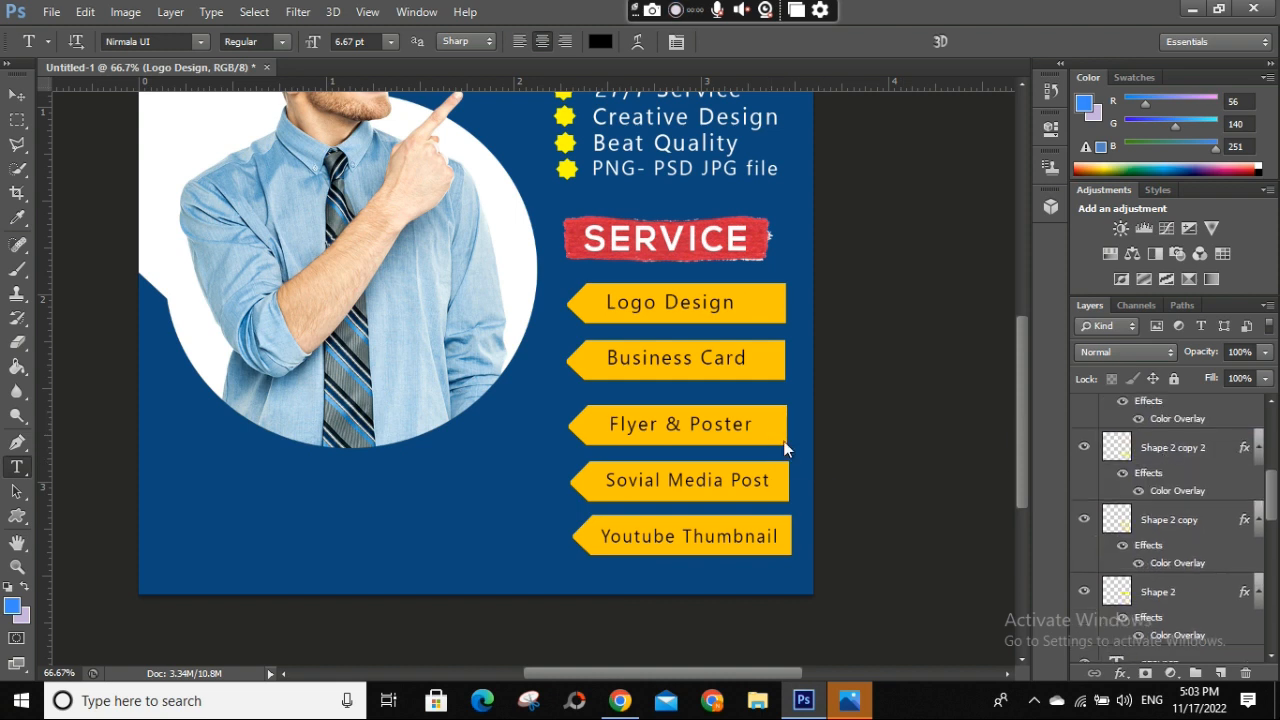
{"action": "scroll", "coordinate": [1219, 482], "scroll_direction": "up", "scroll_amount": 3}
{"action": "scroll", "coordinate": [1217, 486], "scroll_direction": "up", "scroll_amount": 3}
{"action": "left_click", "coordinate": [1198, 491], "text": "ctrl"}
{"action": "left_click_drag", "start_coordinate": [765, 436], "coordinate": [761, 428]}
Step: Select the fourth arrow bar together with its "Sovial Media Post" label and move them up to even the spacing
{"action": "right_click", "coordinate": [775, 479], "text": "ctrl"}
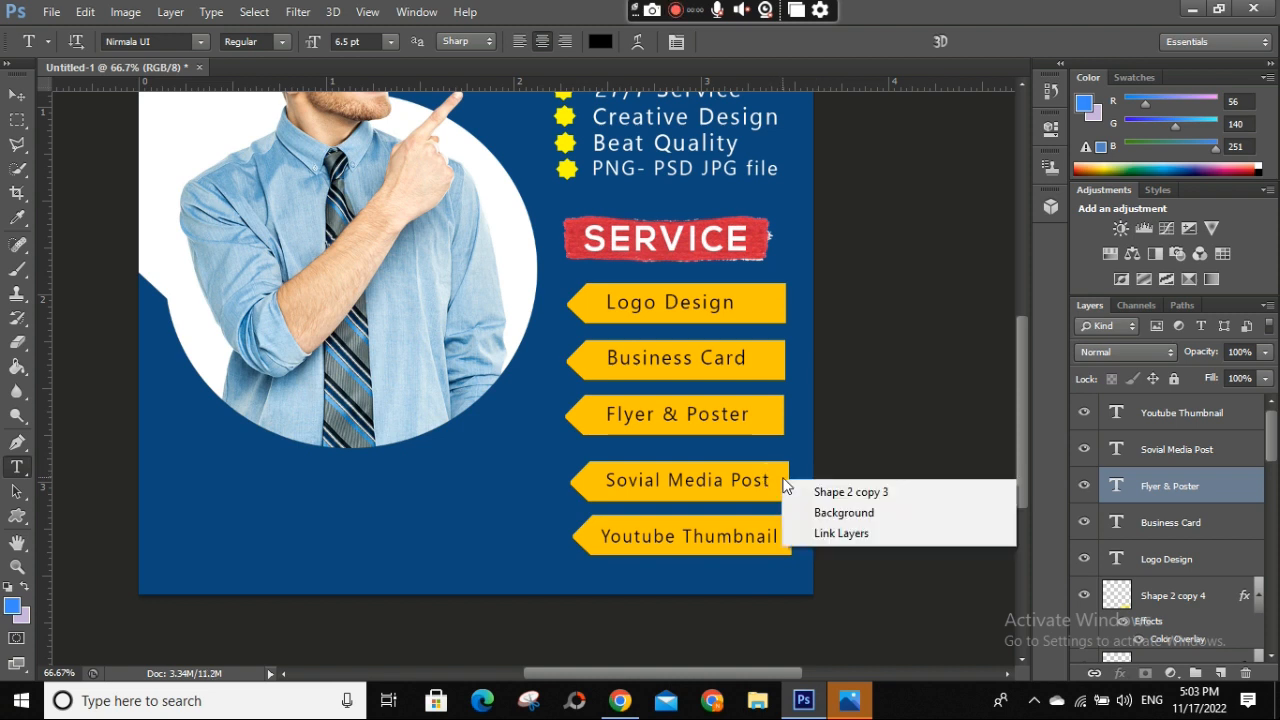
{"action": "left_click", "coordinate": [818, 491]}
{"action": "scroll", "coordinate": [1200, 553], "scroll_direction": "up", "scroll_amount": 1}
{"action": "left_click", "coordinate": [1176, 427], "text": "ctrl"}
{"action": "left_click_drag", "start_coordinate": [866, 520], "coordinate": [862, 510]}
{"action": "key", "text": "Up"}
Step: Select the fifth arrow bar together with its "Youtube Thumbnail" label and nudge them up to match the other bars
{"action": "left_click", "coordinate": [1166, 572]}
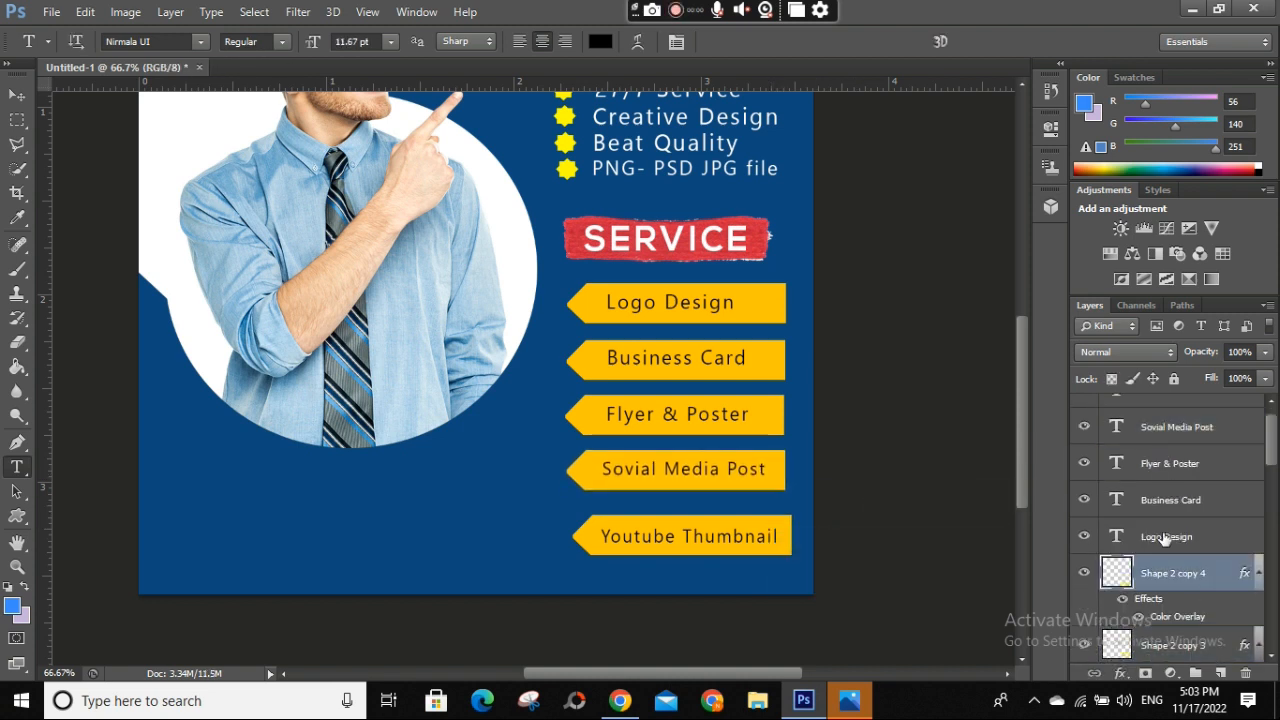
{"action": "scroll", "coordinate": [1172, 500], "scroll_direction": "up", "scroll_amount": 1}
{"action": "left_click", "coordinate": [1178, 414], "text": "ctrl"}
{"action": "left_click_drag", "start_coordinate": [987, 488], "coordinate": [982, 487]}
{"action": "key", "text": "Up"}
{"action": "key", "text": "Up"}
{"action": "key", "text": "Up"}
{"action": "key", "text": "Up"}
{"action": "key", "text": "Up"}
{"action": "key", "text": "Up"}
{"action": "key", "text": "Up"}
{"action": "key", "text": "Up"}
{"action": "key", "text": "Up"}
{"action": "key", "text": "Up"}
{"action": "key", "text": "Up"}
{"action": "key", "text": "Up"}
{"action": "key", "text": "Up"}
{"action": "key", "text": "Up"}
{"action": "key", "text": "Up"}
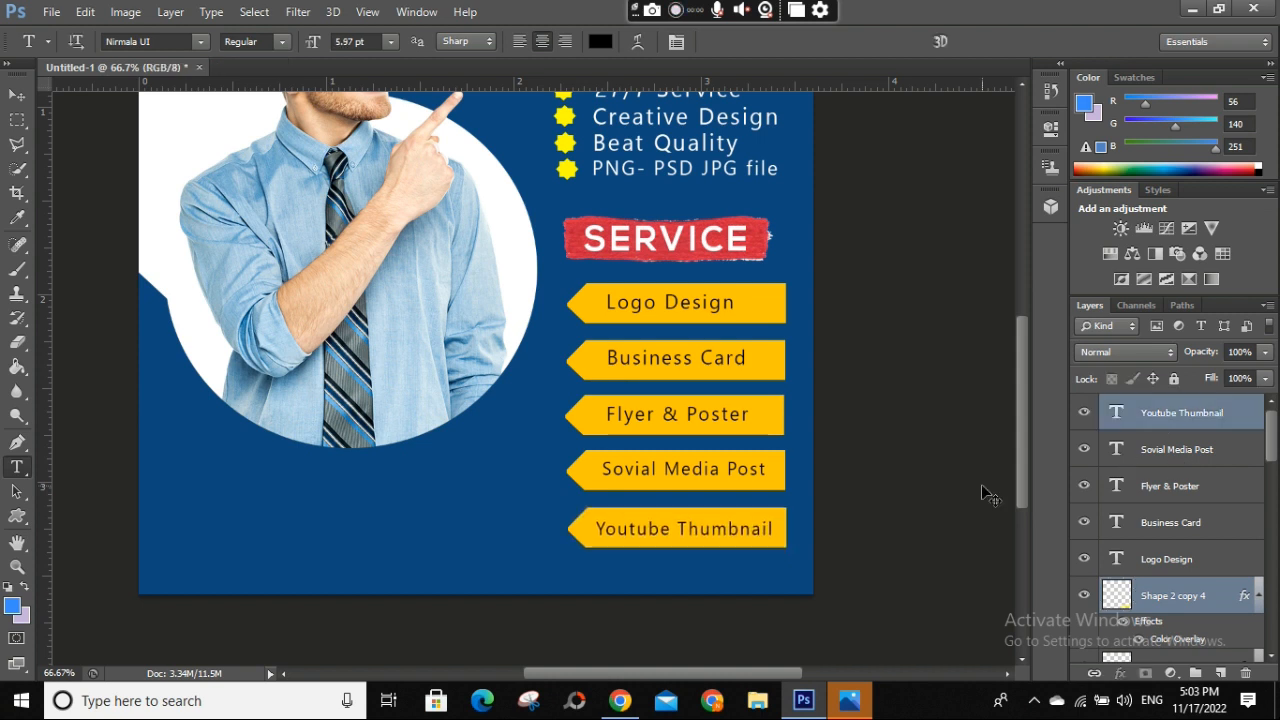
Step: Duplicate the fourth arrow bar to the area below the man's photo and flip the copy horizontally
{"action": "left_click_drag", "start_coordinate": [800, 674], "coordinate": [758, 674]}
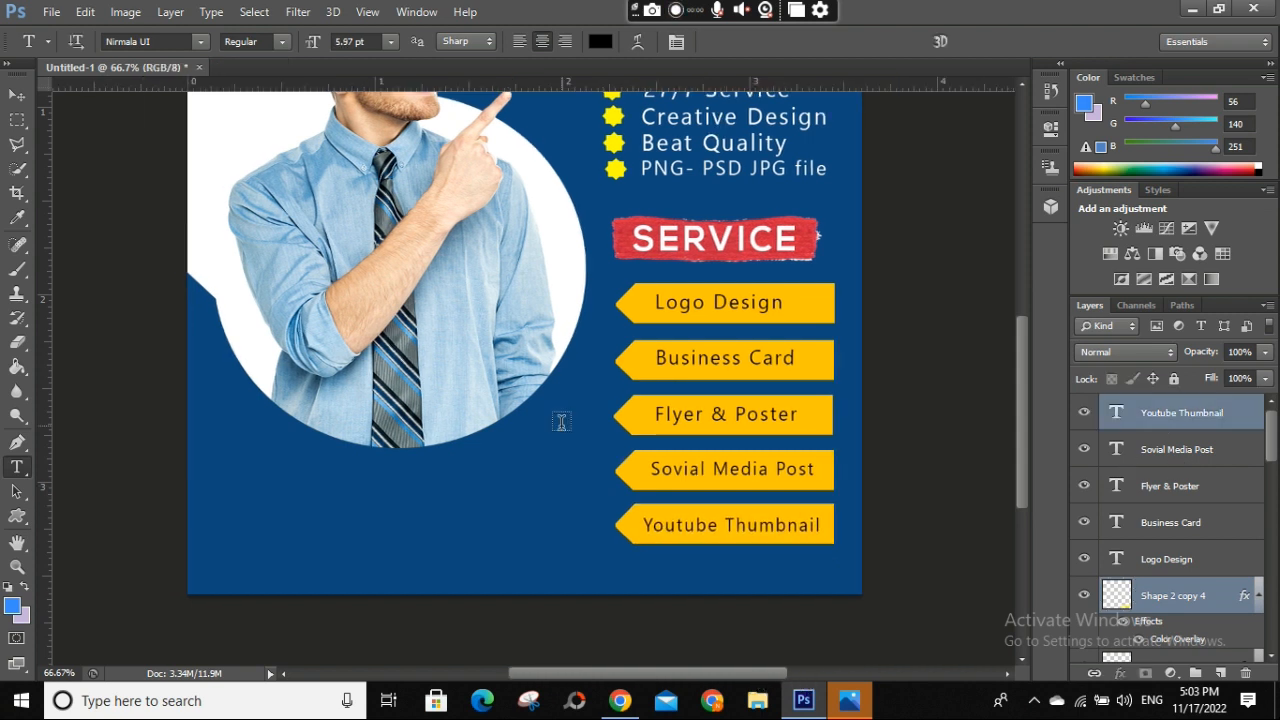
{"action": "key", "text": "ctrl+minus"}
{"action": "key", "text": "ctrl+minus"}
{"action": "key", "text": "ctrl+minus"}
{"action": "key", "text": "ctrl+plus"}
{"action": "key", "text": "ctrl+plus"}
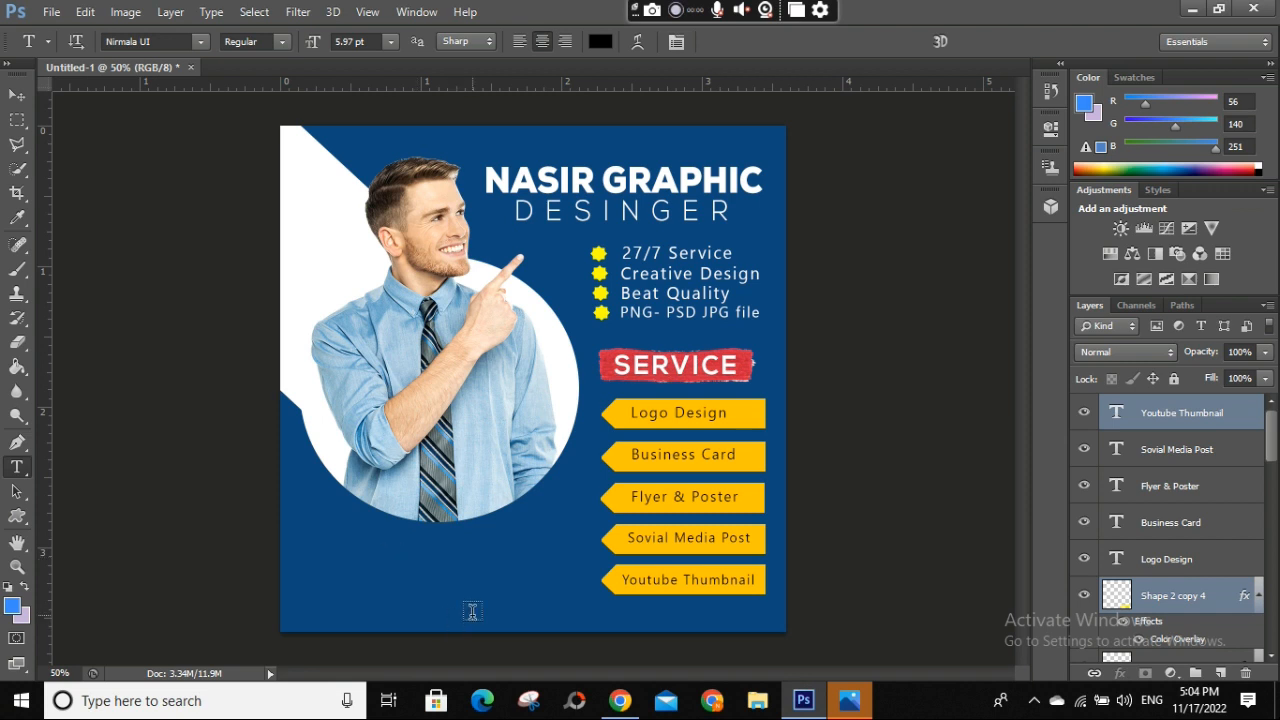
{"action": "right_click", "coordinate": [721, 553]}
{"action": "left_click", "coordinate": [738, 562]}
{"action": "left_click_drag", "start_coordinate": [739, 554], "coordinate": [383, 547]}
{"action": "right_click", "coordinate": [361, 550]}
{"action": "left_click", "coordinate": [367, 557]}
{"action": "key", "text": "ctrl+t"}
{"action": "right_click", "coordinate": [364, 549]}
{"action": "left_click", "coordinate": [370, 515]}
{"action": "key", "text": "Return"}
Step: Copy the "Sovial Media Post" label onto the flipped bar and change its text to "More Information"
{"action": "key", "text": "t"}
{"action": "left_click_drag", "start_coordinate": [690, 540], "coordinate": [363, 550]}
{"action": "left_click", "coordinate": [362, 545]}
{"action": "key", "text": "ctrl+a"}
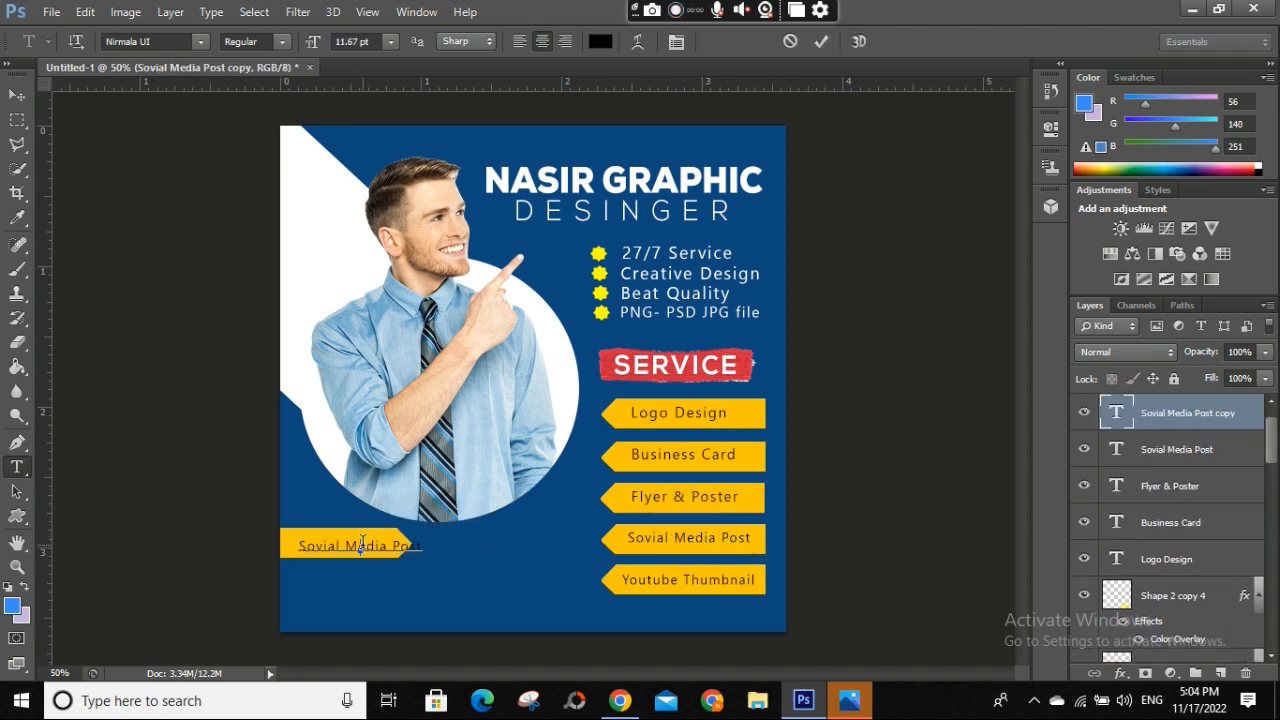
{"action": "type", "text": "Mar"}
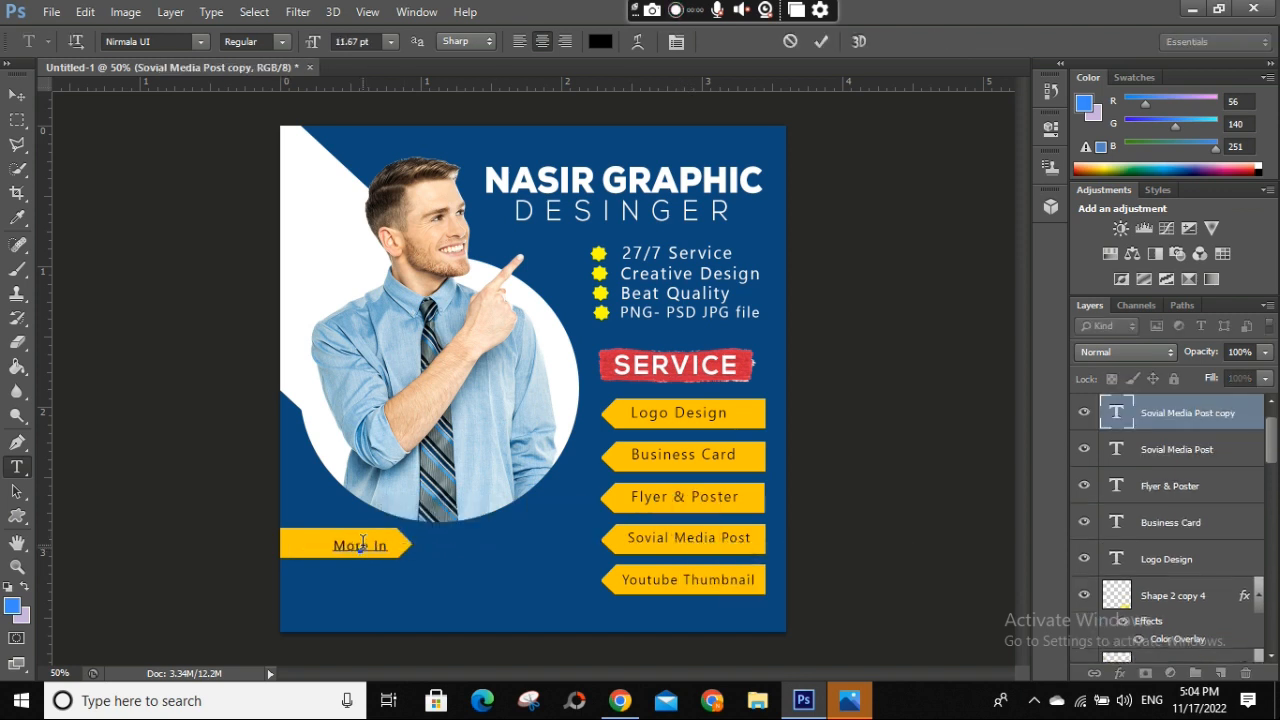
{"action": "type", "text": "tion"}
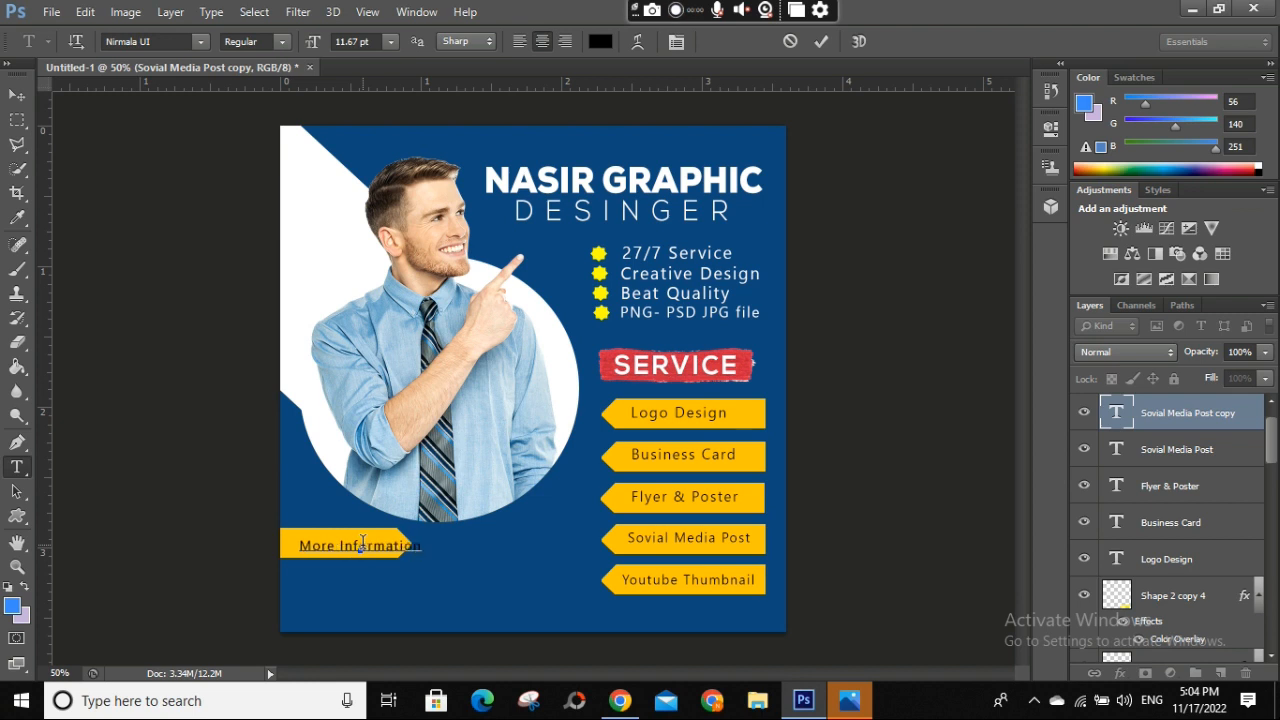
{"action": "left_click", "coordinate": [821, 42]}
Step: Shift the "More Information" label left and slightly up so it sits on the flipped bar
{"action": "key", "text": "ctrl+t"}
{"action": "left_click_drag", "start_coordinate": [381, 550], "coordinate": [362, 549]}
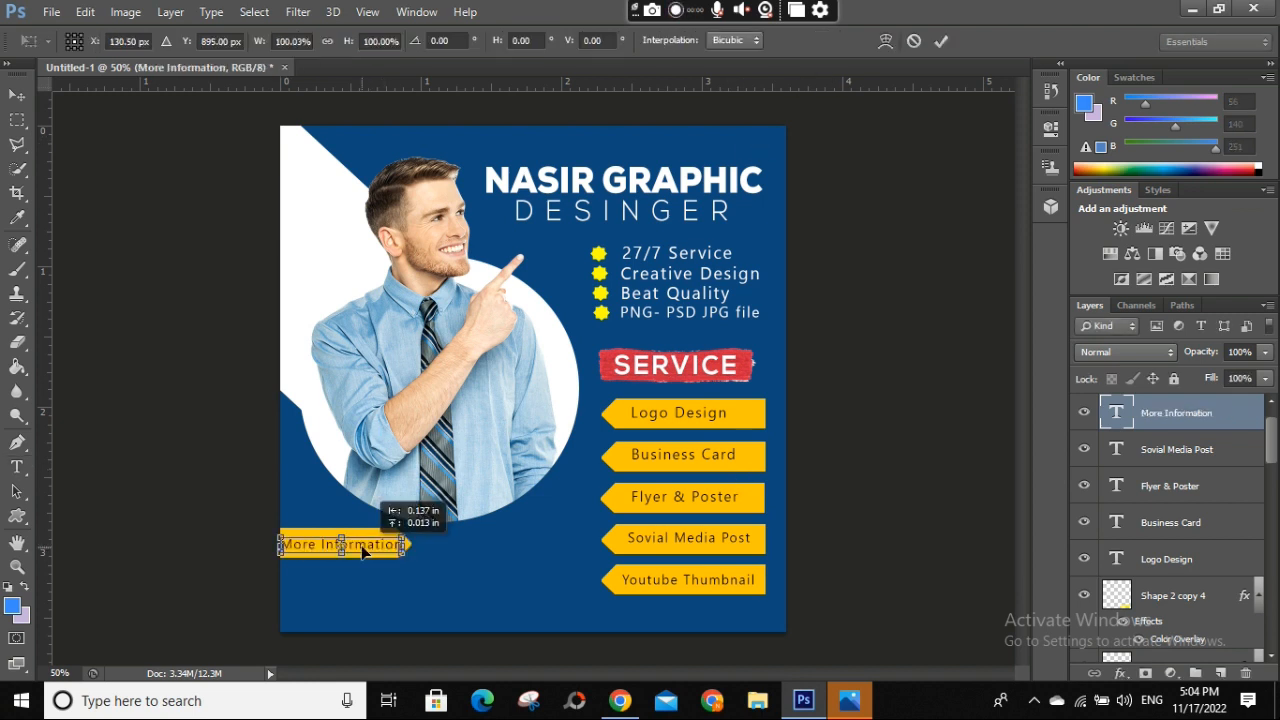
{"action": "key", "text": "Up"}
{"action": "key", "text": "Up"}
{"action": "key", "text": "Up"}
{"action": "key", "text": "Up"}
{"action": "left_click", "coordinate": [941, 41]}
Step: Select the flipped bar with its "More Information" label, move them beneath the circular photo and enlarge them
{"action": "right_click", "coordinate": [393, 551], "text": "ctrl"}
{"action": "left_click", "coordinate": [395, 566]}
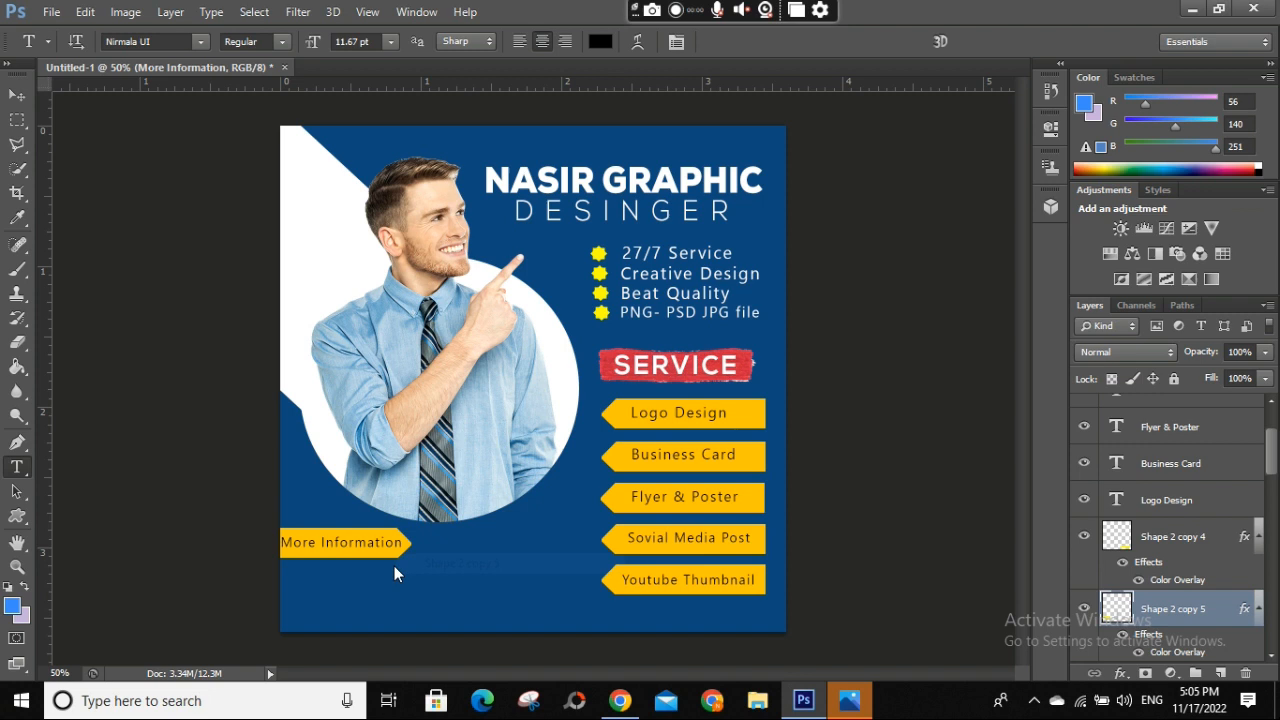
{"action": "scroll", "coordinate": [1200, 408], "scroll_direction": "up", "scroll_amount": 3}
{"action": "scroll", "coordinate": [1188, 427], "scroll_direction": "down", "scroll_amount": 10}
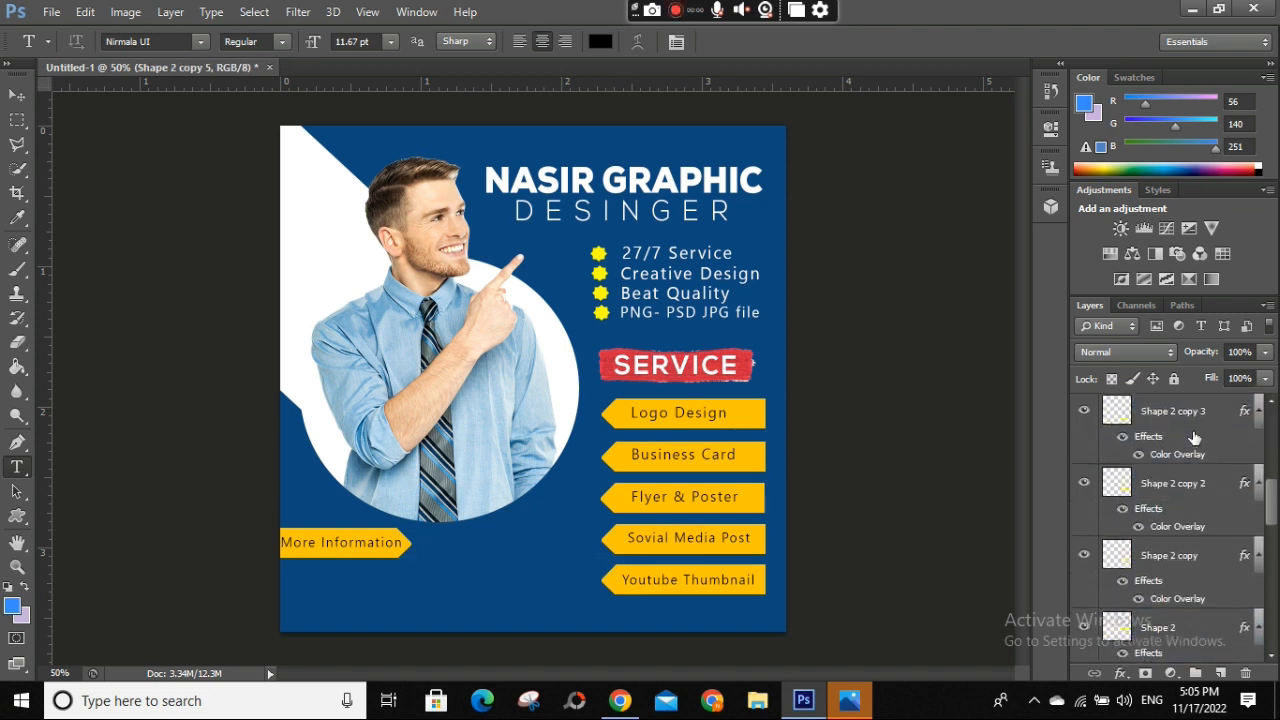
{"action": "scroll", "coordinate": [1265, 507], "scroll_direction": "down", "scroll_amount": 3}
{"action": "left_click_drag", "start_coordinate": [1271, 614], "coordinate": [1271, 434]}
{"action": "left_click", "coordinate": [1195, 438]}
{"action": "key", "text": "ctrl+t"}
{"action": "left_click_drag", "start_coordinate": [411, 545], "coordinate": [521, 545]}
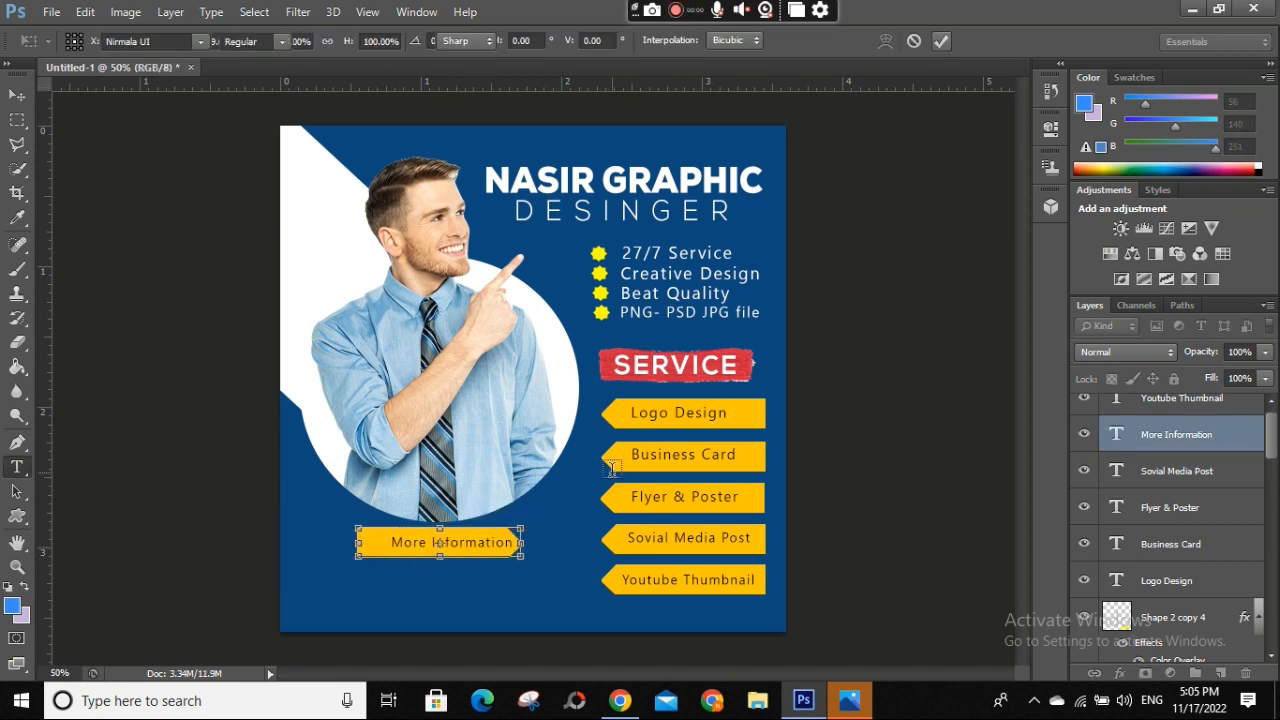
{"action": "left_click_drag", "start_coordinate": [357, 557], "coordinate": [307, 566]}
{"action": "left_click_drag", "start_coordinate": [472, 548], "coordinate": [497, 546]}
{"action": "left_click", "coordinate": [941, 41]}
Step: Duplicate the "More Information" bar in place and flip the copy horizontally
{"action": "right_click", "coordinate": [490, 535], "text": "ctrl"}
{"action": "left_click", "coordinate": [545, 545]}
{"action": "key", "text": "ctrl+j"}
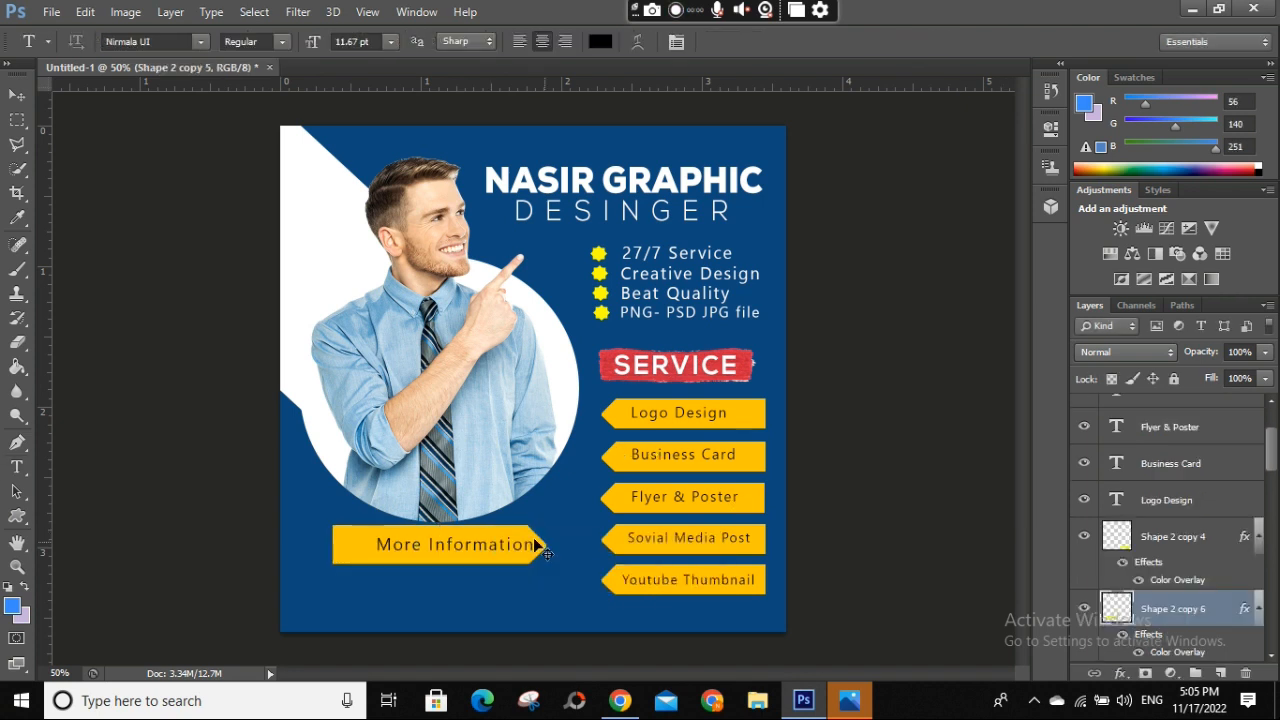
{"action": "key", "text": "ctrl+t"}
{"action": "right_click", "coordinate": [516, 546]}
{"action": "left_click", "coordinate": [556, 497]}
{"action": "left_click", "coordinate": [944, 41]}
Step: Erase the square ends of the two overlapping "More Information" bar layers to form one double-pointed bar
{"action": "key", "text": "e"}
{"action": "left_click", "coordinate": [1084, 537]}
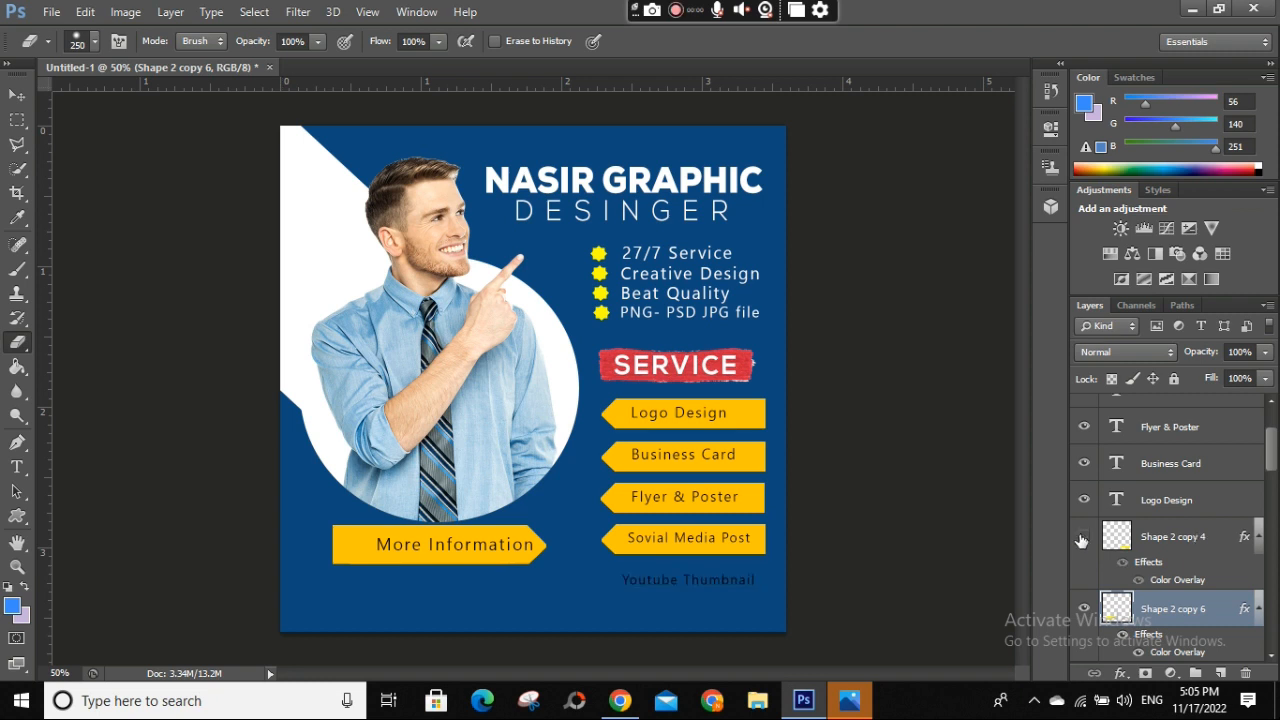
{"action": "left_click", "coordinate": [1084, 537]}
{"action": "scroll", "coordinate": [1122, 604], "scroll_direction": "down", "scroll_amount": 1}
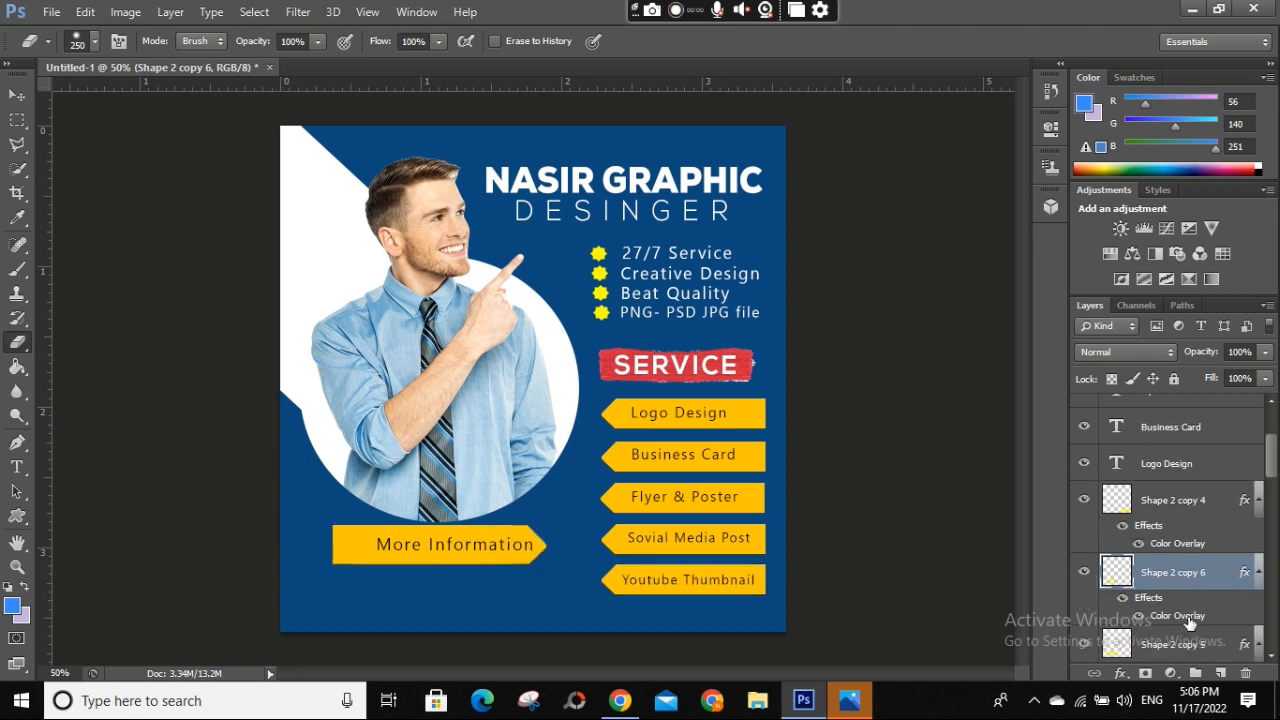
{"action": "left_click", "coordinate": [1191, 645]}
Step: Move the "More Information" label left toward the middle of the double-pointed bar and enlarge it slightly
{"action": "left_click_drag", "start_coordinate": [456, 551], "coordinate": [459, 544]}
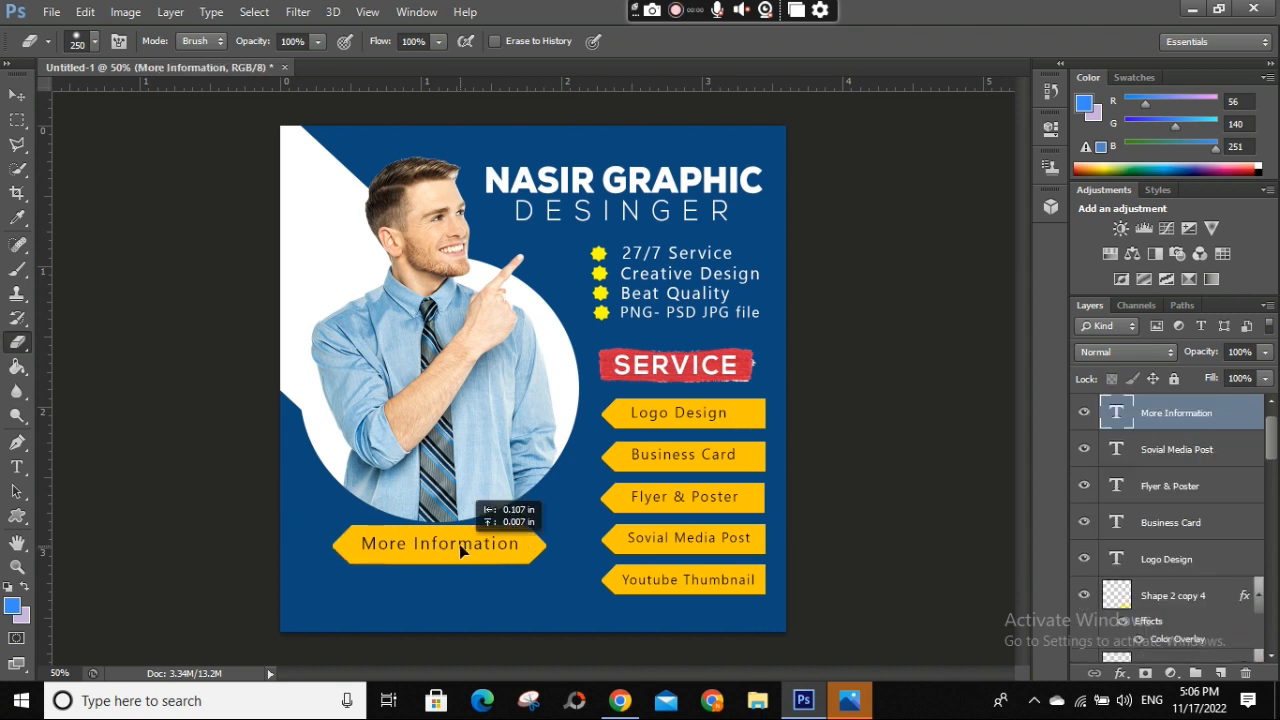
{"action": "key", "text": "ctrl+t"}
{"action": "left_click", "coordinate": [941, 41]}
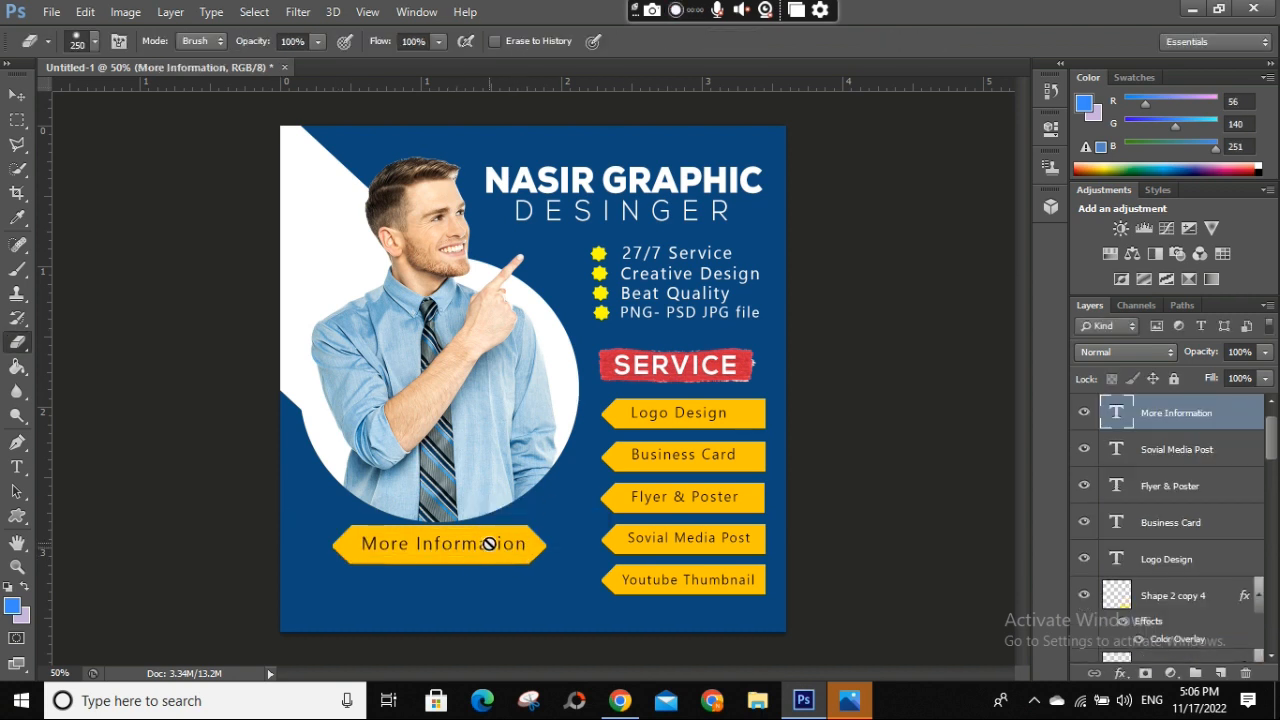
Step: Change the font of the "More Information" label to League Spartan Bold
{"action": "key", "text": "t"}
{"action": "left_click", "coordinate": [476, 544]}
{"action": "key", "text": "ctrl+a"}
{"action": "left_click", "coordinate": [200, 41]}
{"action": "left_click", "coordinate": [243, 124]}
{"action": "left_click", "coordinate": [821, 41]}
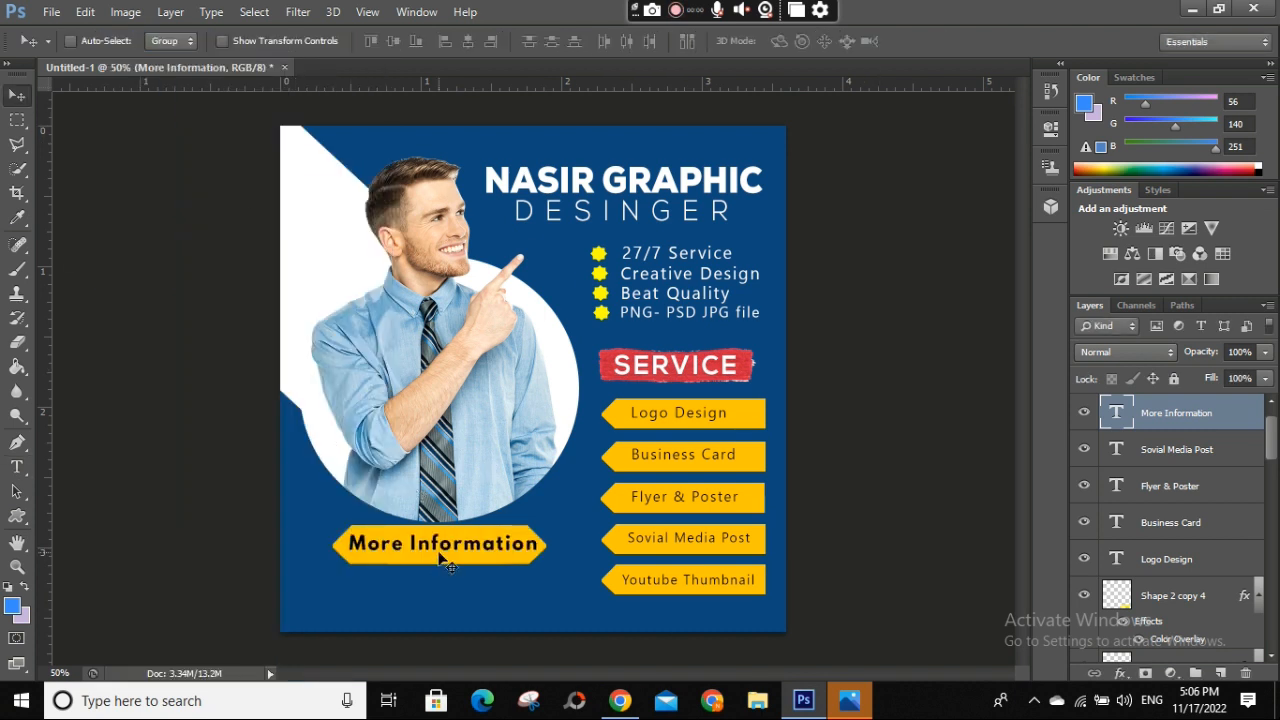
Step: Scale the "More Information" label down to about 93% within its bar
{"action": "key", "text": "ctrl+t"}
{"action": "left_click_drag", "start_coordinate": [540, 557], "coordinate": [522, 553]}
{"action": "key", "text": "Return"}
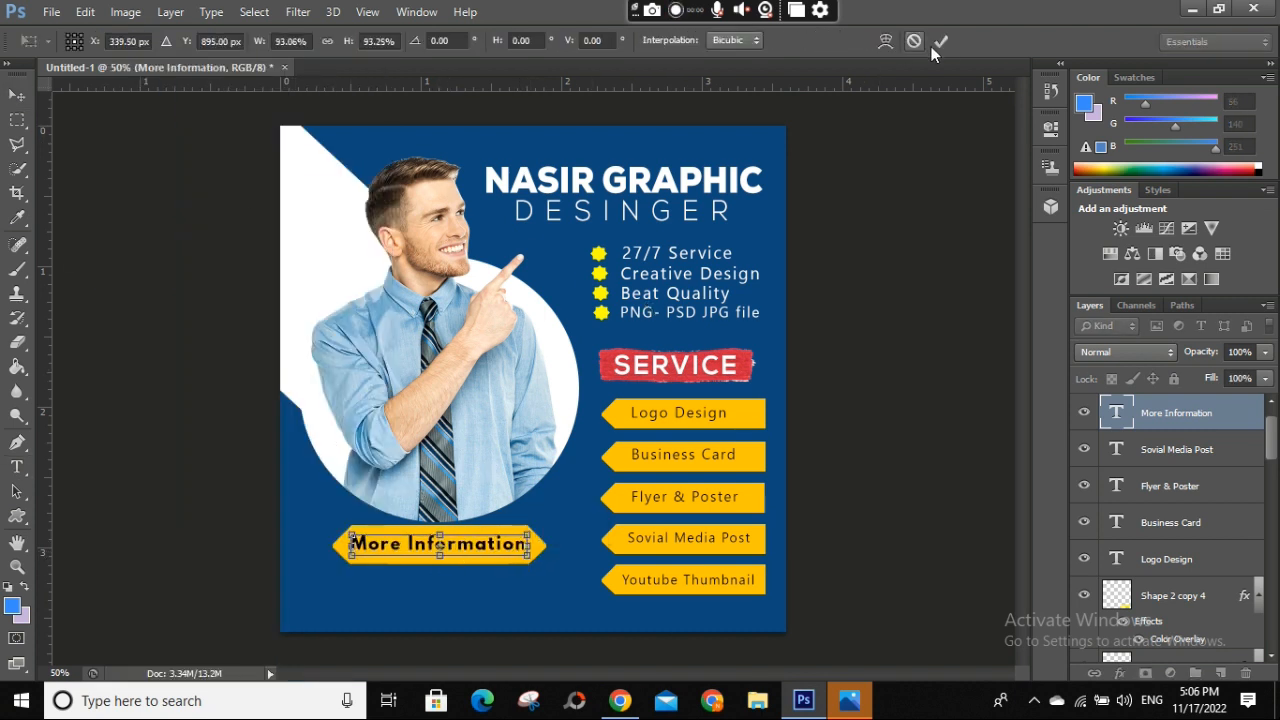
Step: Add a text line with the contact's phone number below the "More Information" bar and color it white (ffffff)
{"action": "key", "text": "t"}
{"action": "left_click", "coordinate": [348, 585]}
{"action": "type", "text": "92"}
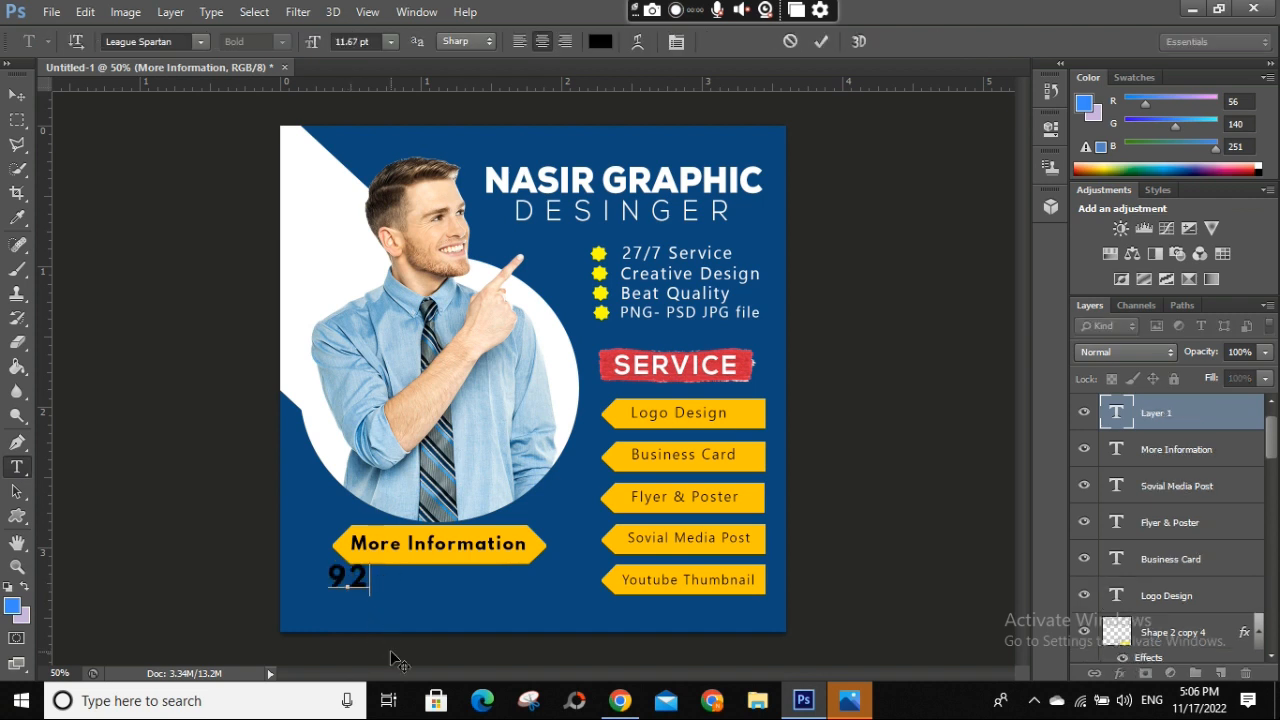
{"action": "type", "text": " 313"}
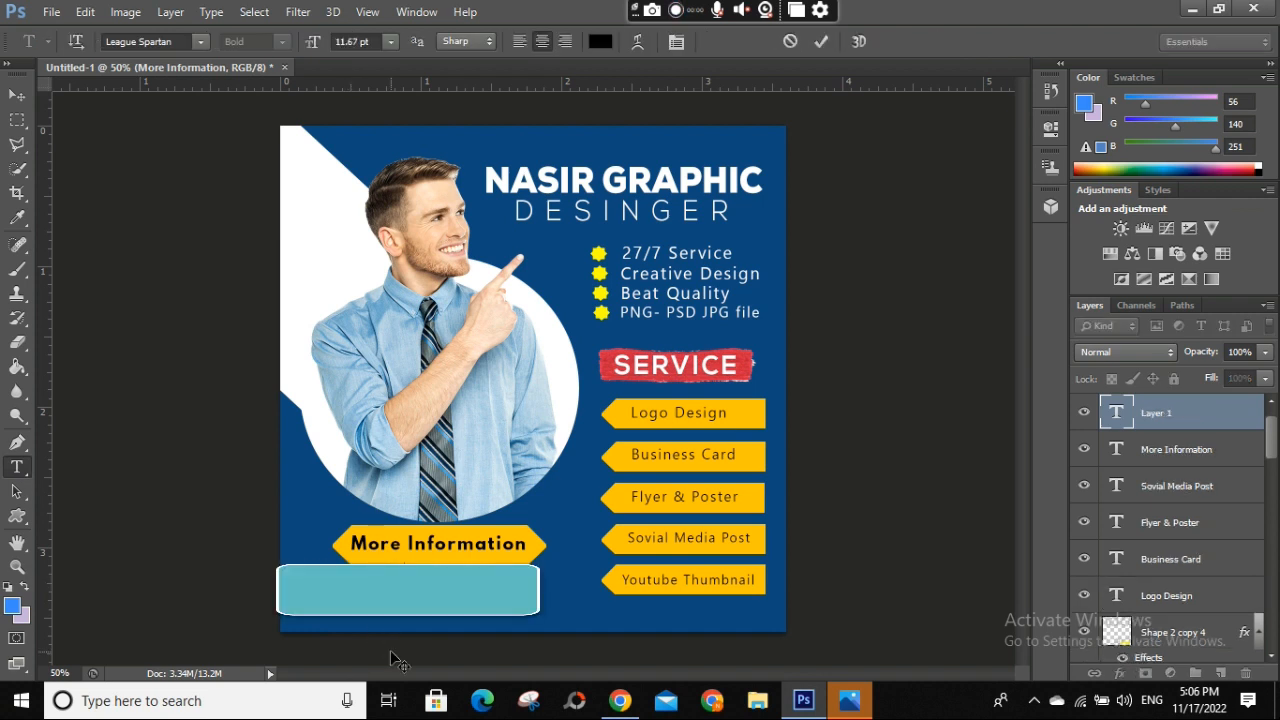
{"action": "type", "text": "0"}
{"action": "left_click", "coordinate": [600, 41]}
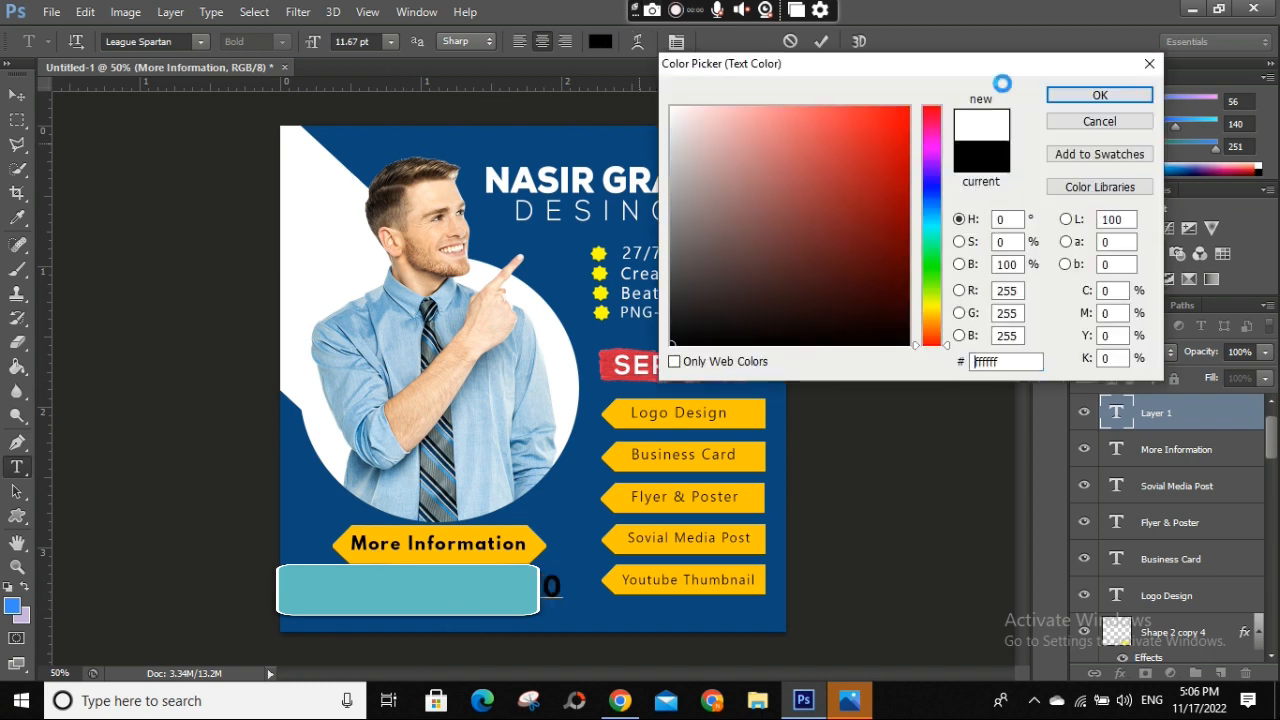
{"action": "left_click", "coordinate": [1100, 95]}
{"action": "left_click", "coordinate": [821, 41]}
Step: Scale the phone number line down to fit the width below the "More Information" bar
{"action": "key", "text": "ctrl+t"}
{"action": "left_click_drag", "start_coordinate": [565, 606], "coordinate": [510, 585]}
{"action": "left_click", "coordinate": [941, 41]}
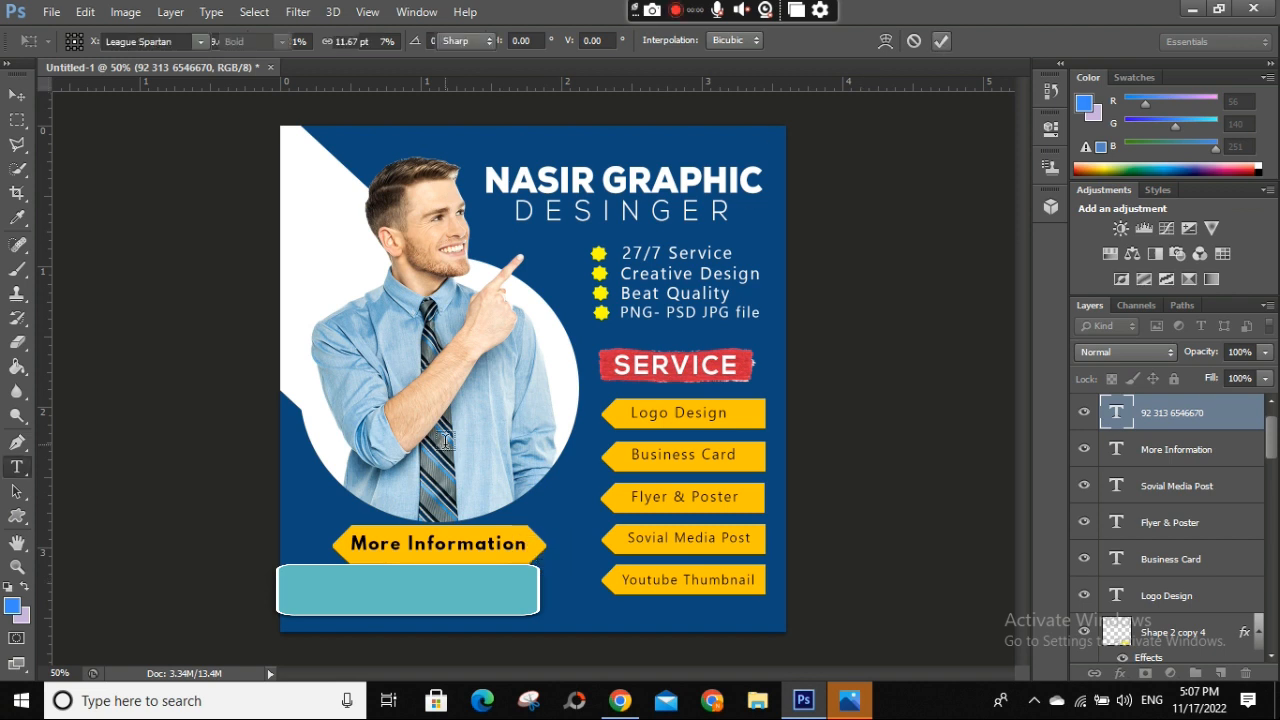
Step: Add a text line with the contact's e-mail address below the phone number and scale it down to fit
{"action": "left_click", "coordinate": [376, 628]}
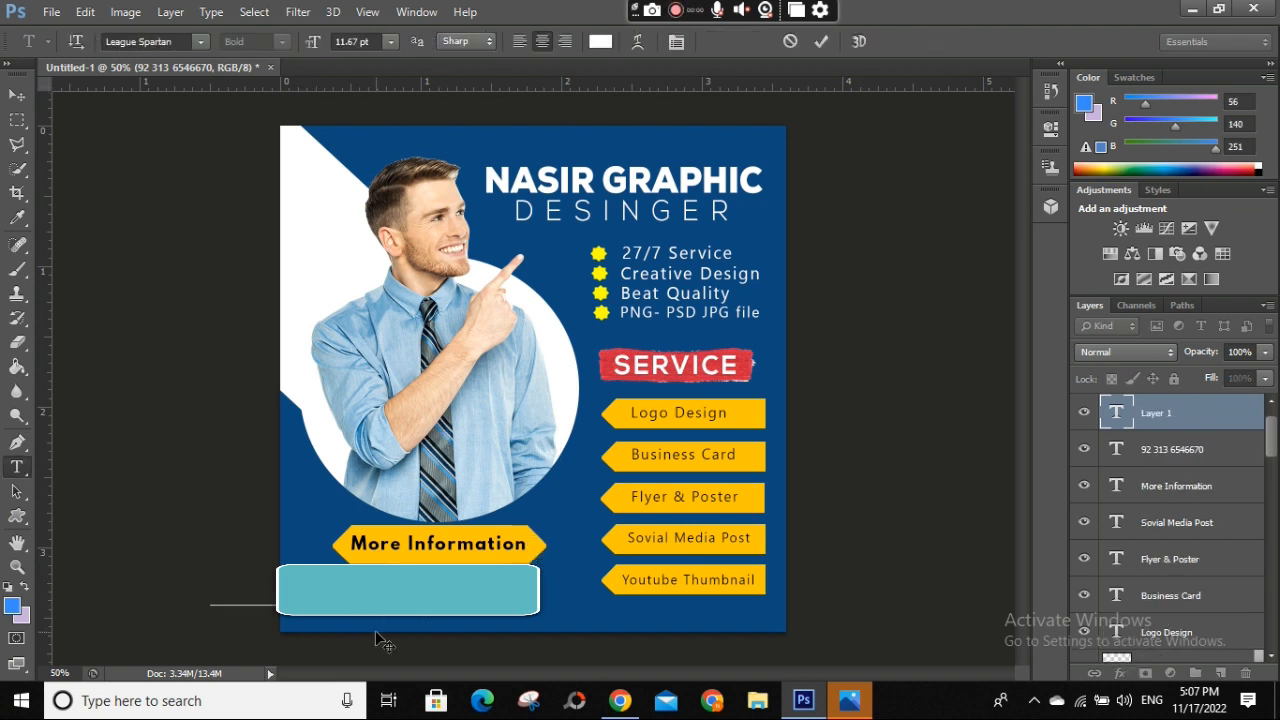
{"action": "key", "text": "ctrl+v"}
{"action": "left_click", "coordinate": [821, 41]}
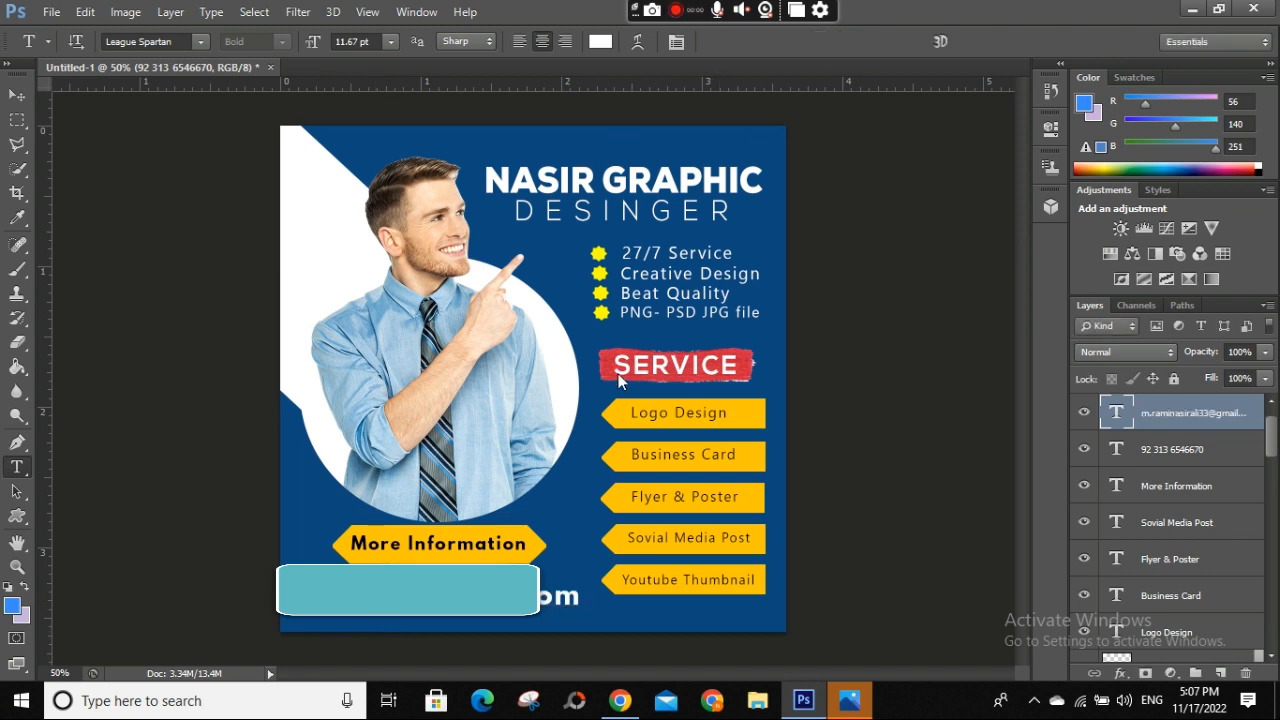
{"action": "key", "text": "ctrl+t"}
{"action": "left_click_drag", "start_coordinate": [575, 605], "coordinate": [509, 602]}
{"action": "left_click", "coordinate": [941, 42]}
{"action": "key", "text": "v"}
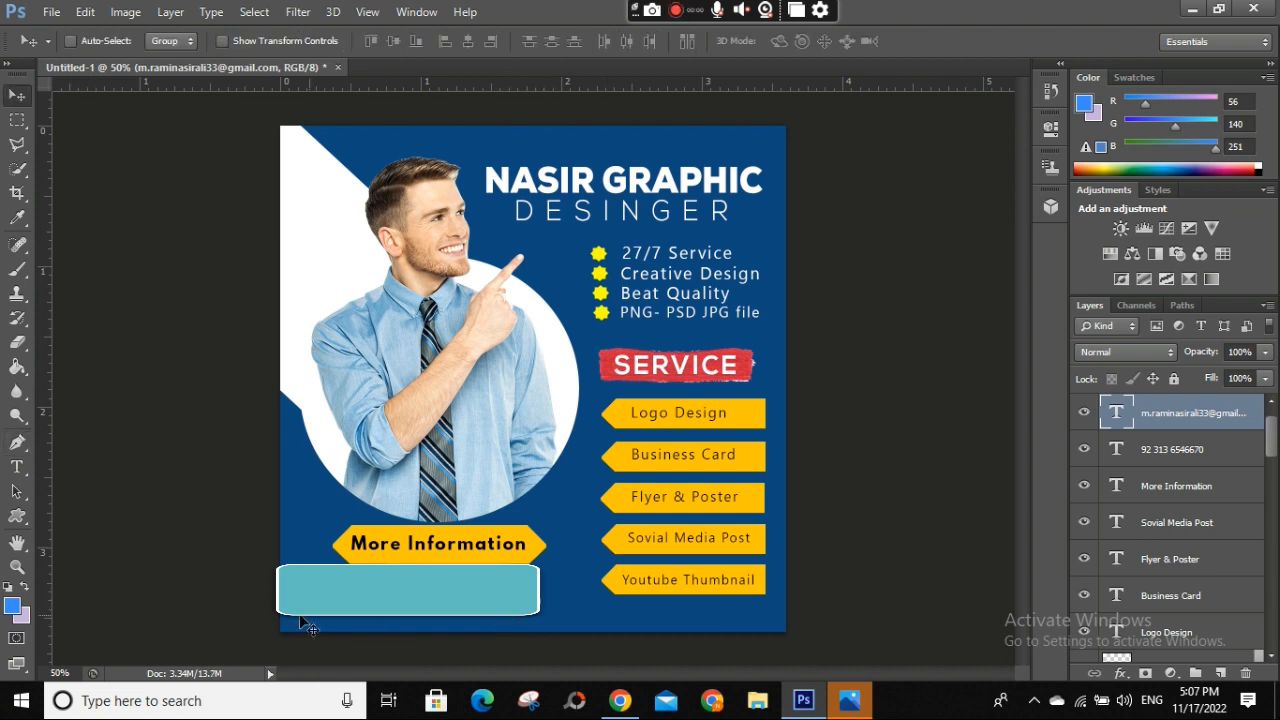
{"action": "key", "text": "ctrl+minus"}
{"action": "key", "text": "ctrl+minus"}
{"action": "key", "text": "ctrl+plus"}
{"action": "key", "text": "ctrl+plus"}
{"action": "scroll", "coordinate": [1172, 530], "scroll_direction": "down", "scroll_amount": 5}
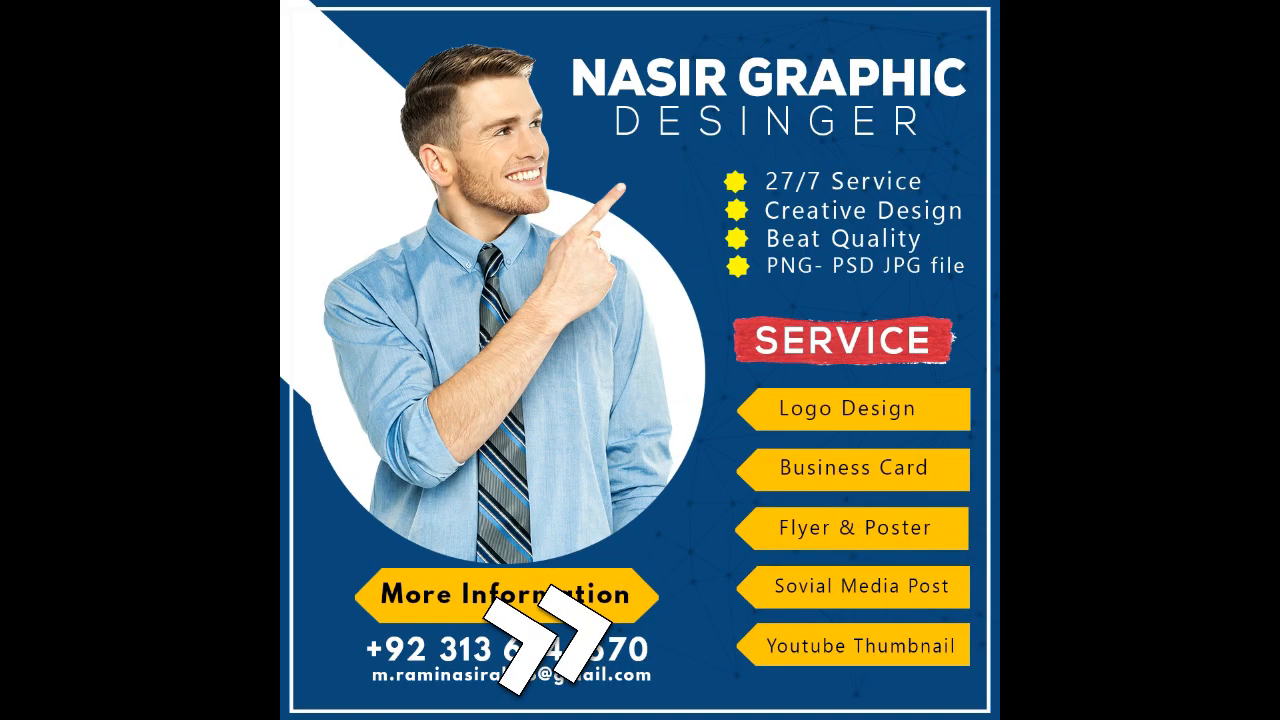